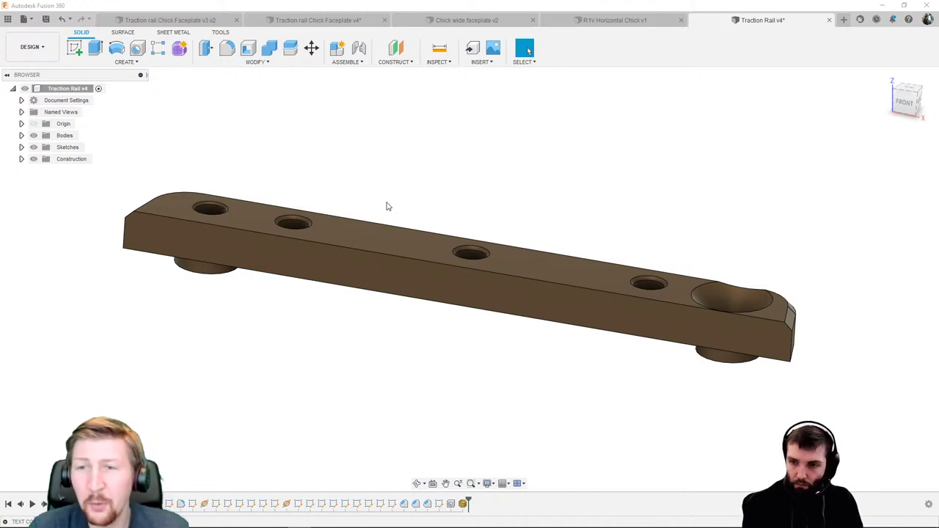
# Step: Orbit the Traction Rail to a top-down view of its holes and counterbore
pyautogui.keyDown('shift'); pyautogui.moveTo(387, 206); pyautogui.dragTo(384, 252, button='middle'); pyautogui.keyUp('shift')
# Step: Measure between the rail's top and bottom faces, reading 5.00 mm thick
pyautogui.click(440, 48)
pyautogui.click(381, 250)
pyautogui.click(362, 265)
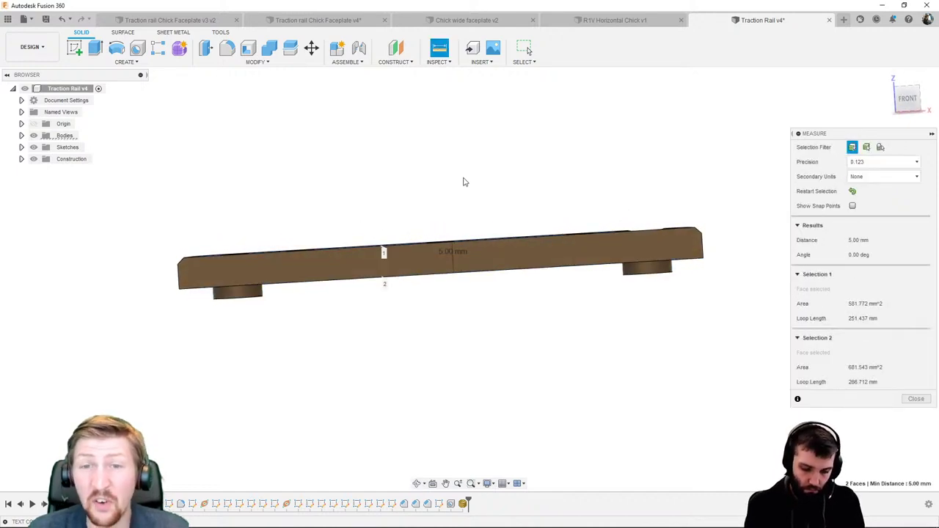
# Step: Check the rail in the FRONT view, then orbit to an angled view of its holes
pyautogui.click(908, 99)
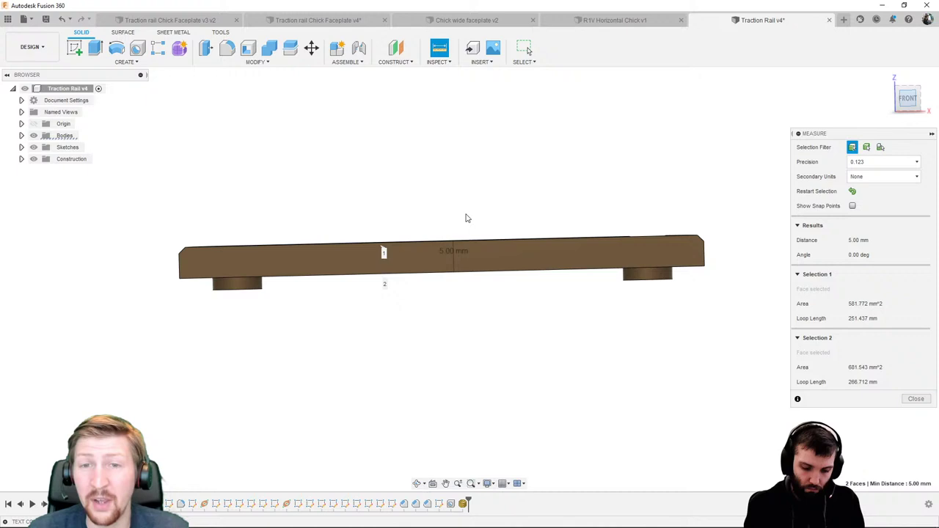
pyautogui.click(343, 188)
pyautogui.keyDown('shift'); pyautogui.moveTo(342, 207); pyautogui.dragTo(432, 151, button='middle'); pyautogui.keyUp('shift')
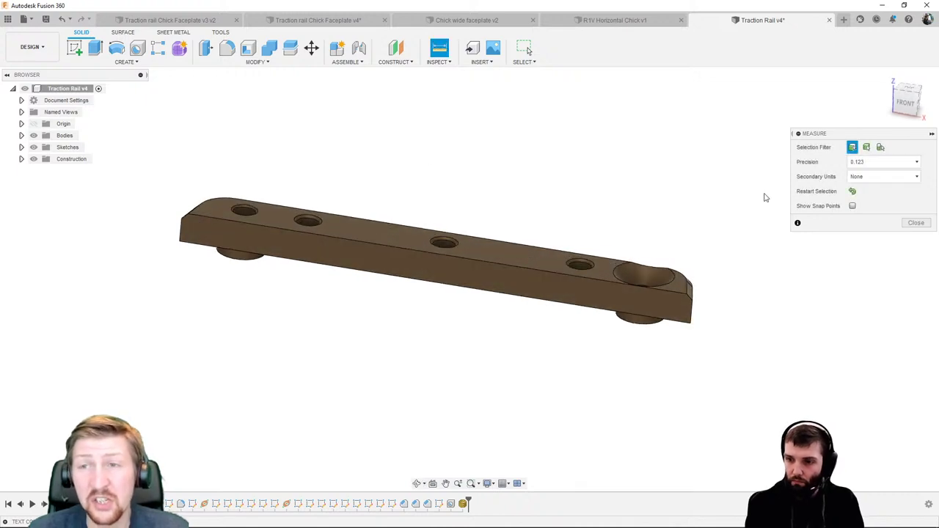
pyautogui.click(906, 109)
pyautogui.scroll(3, 266, 260)
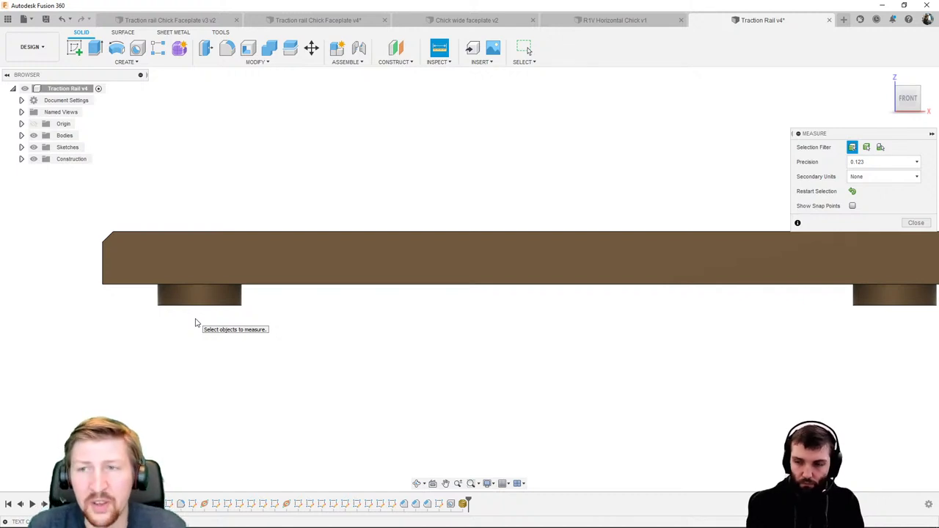
pyautogui.scroll(-2, 312, 306)
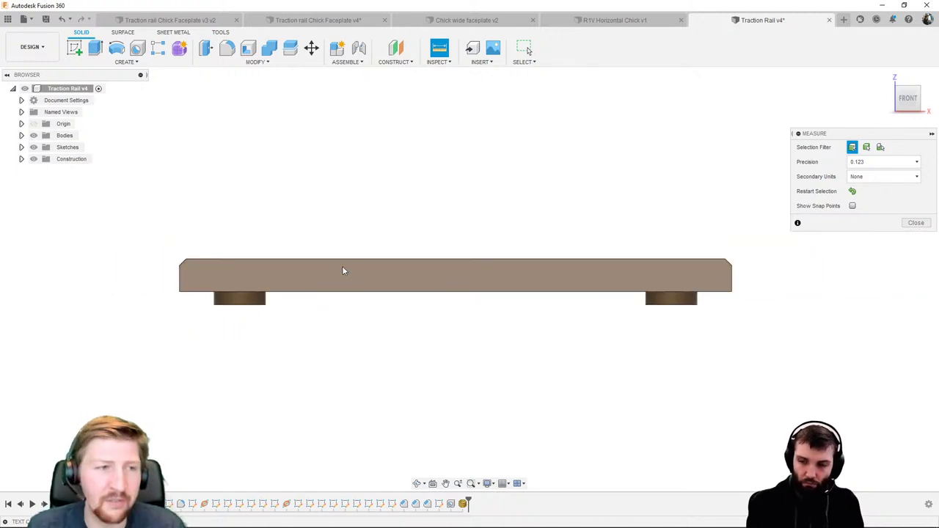
pyautogui.keyDown('shift'); pyautogui.moveTo(399, 260); pyautogui.dragTo(438, 277, button='middle'); pyautogui.keyUp('shift')
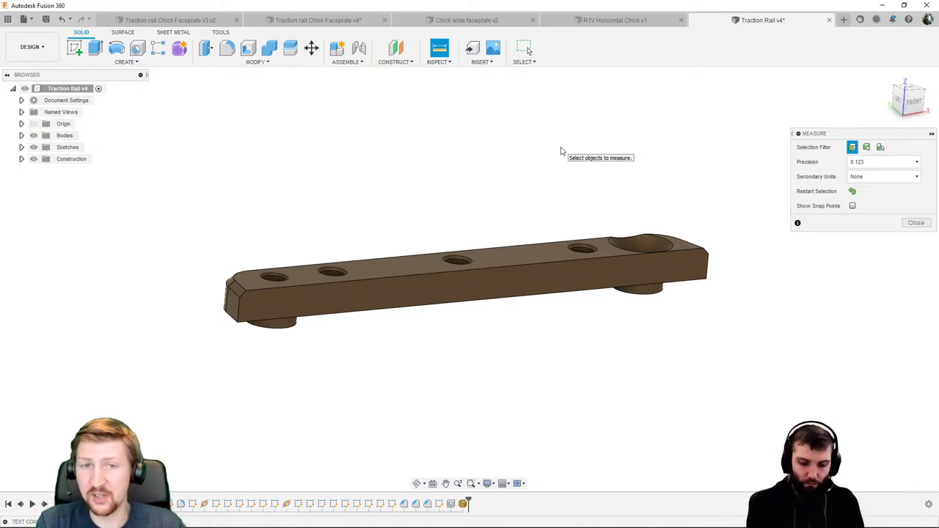
pyautogui.keyDown('shift'); pyautogui.moveTo(392, 239); pyautogui.dragTo(472, 264, button='middle'); pyautogui.keyUp('shift')
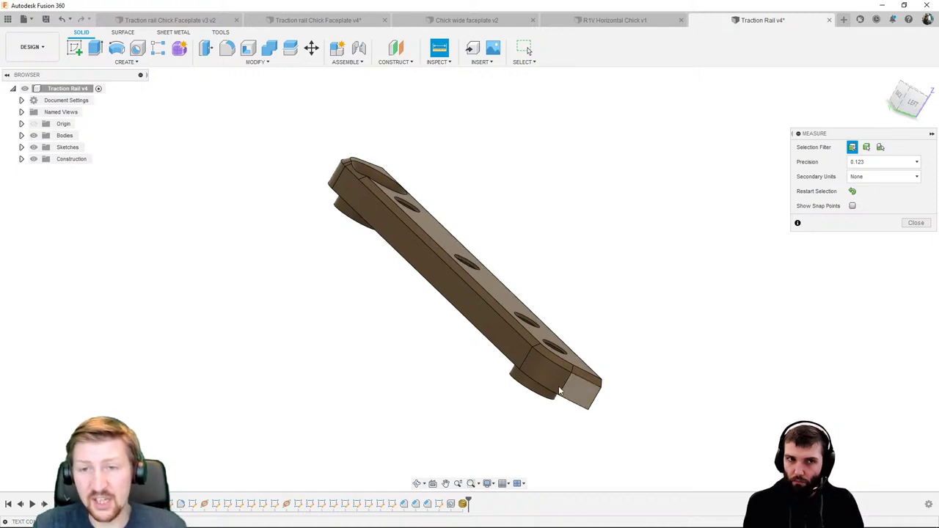
pyautogui.moveTo(516, 358)
pyautogui.mouseDown(button='middle')
pyautogui.moveTo(405, 304)
pyautogui.moveTo(383, 269)
pyautogui.moveTo(545, 362)
pyautogui.mouseUp(button='middle')
pyautogui.click(383, 268)
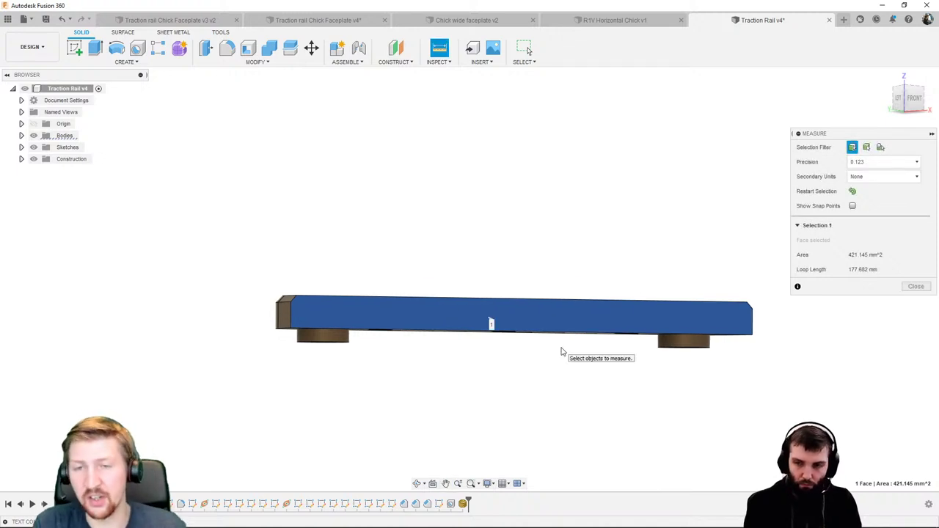
pyautogui.keyDown('shift'); pyautogui.moveTo(561, 352); pyautogui.dragTo(458, 165, button='middle'); pyautogui.keyUp('shift')
pyautogui.click(497, 203)
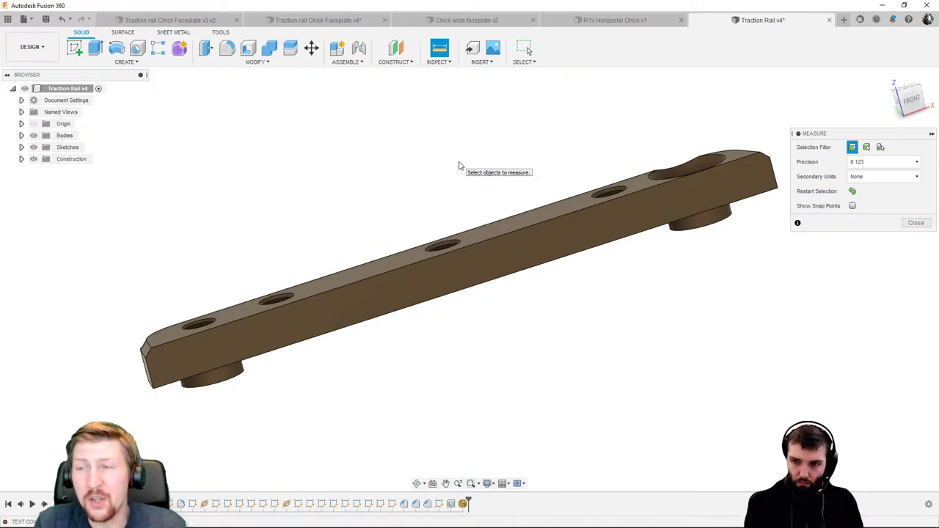
# Step: Bring up the R1V Horizontal Chick v1 assembly, framing the vise on the machine table
pyautogui.click(576, 25)
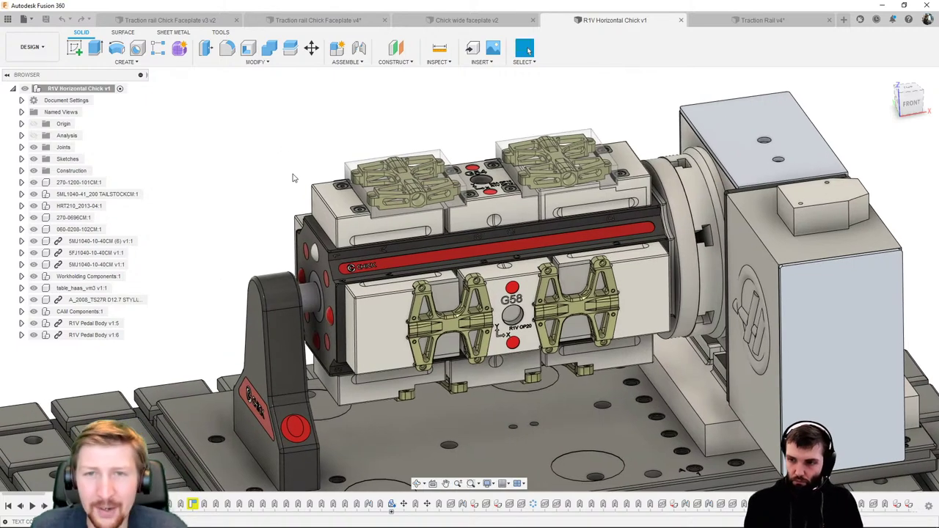
pyautogui.scroll(-2, 292, 193)
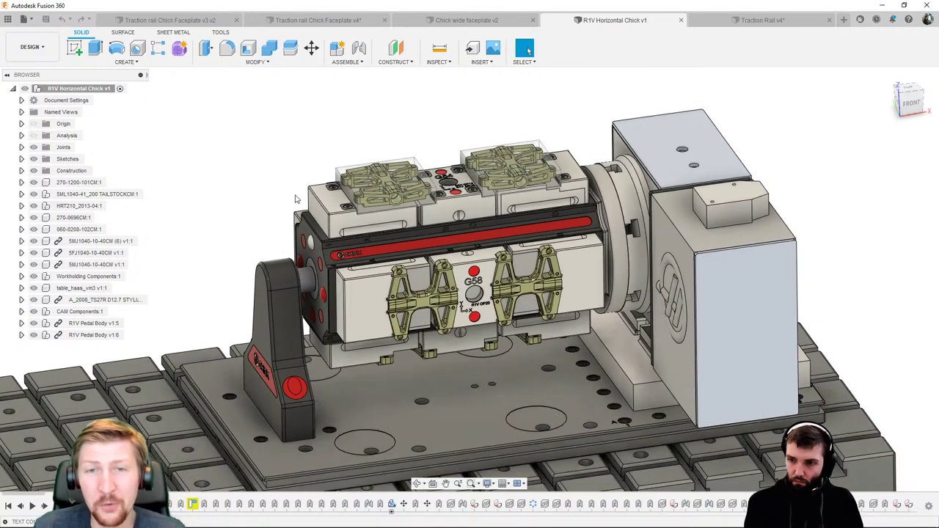
pyautogui.moveTo(293, 191); pyautogui.dragTo(434, 153, button='middle')
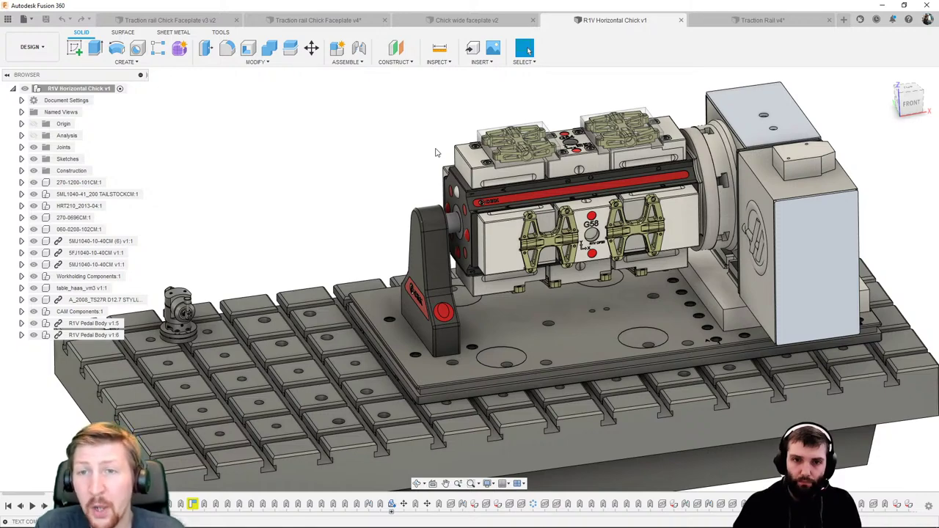
pyautogui.scroll(5, 546, 234)
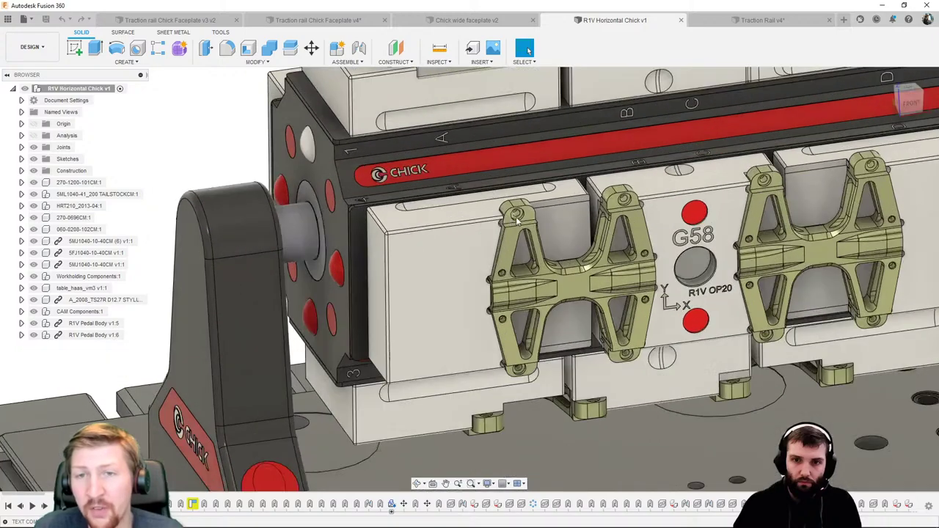
pyautogui.scroll(-6, 557, 228)
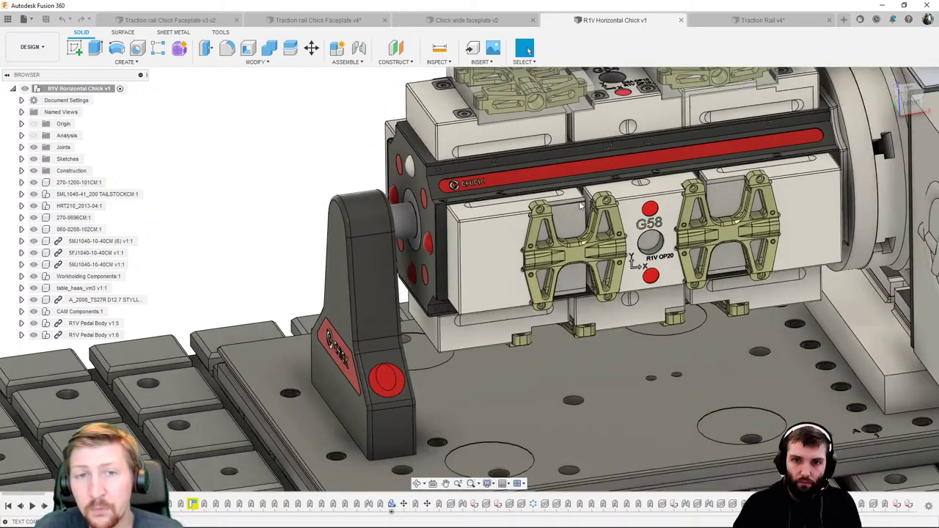
pyautogui.moveTo(324, 239); pyautogui.dragTo(420, 169, button='middle')
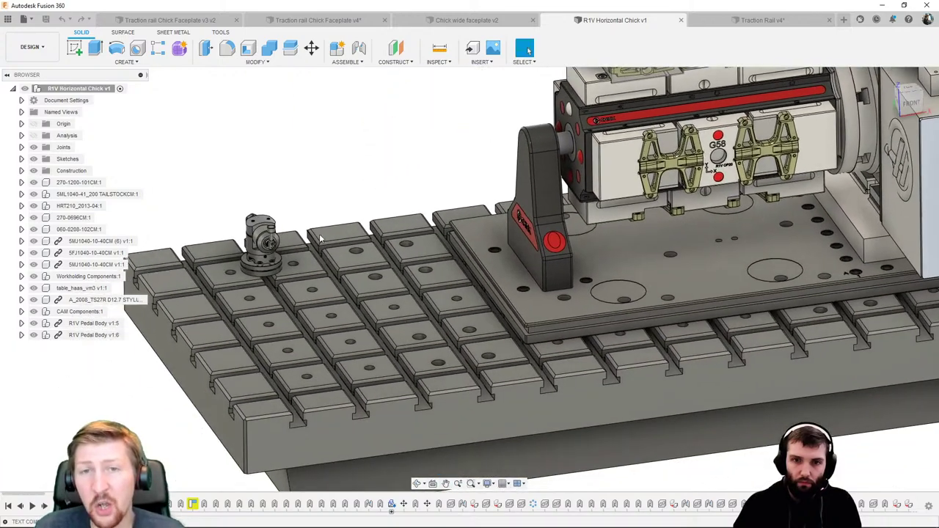
pyautogui.scroll(-3, 389, 242)
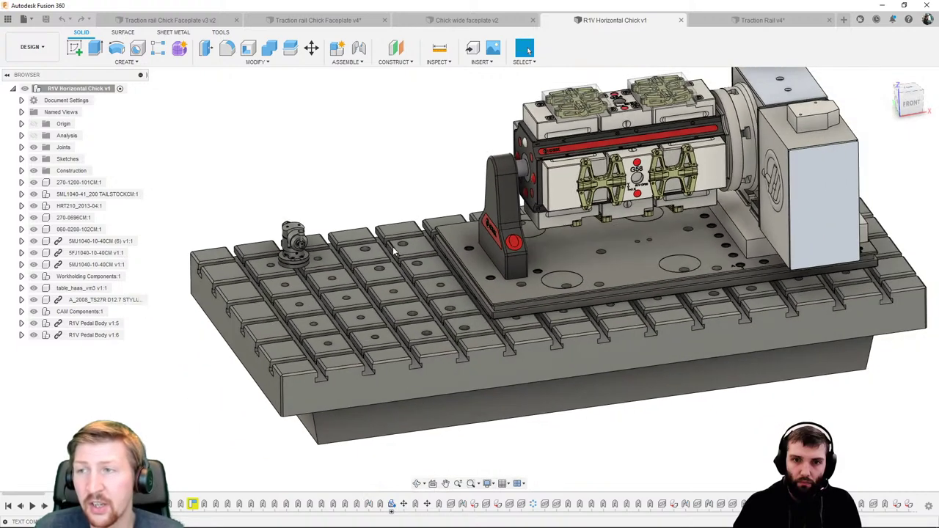
pyautogui.moveTo(396, 245); pyautogui.dragTo(387, 318, button='middle')
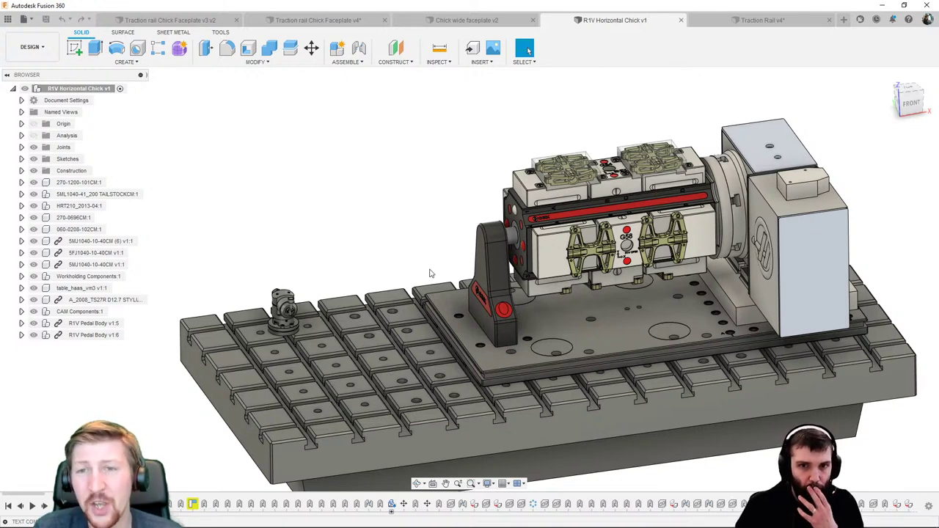
pyautogui.keyDown('shift'); pyautogui.moveTo(440, 323); pyautogui.dragTo(484, 238, button='middle'); pyautogui.keyUp('shift')
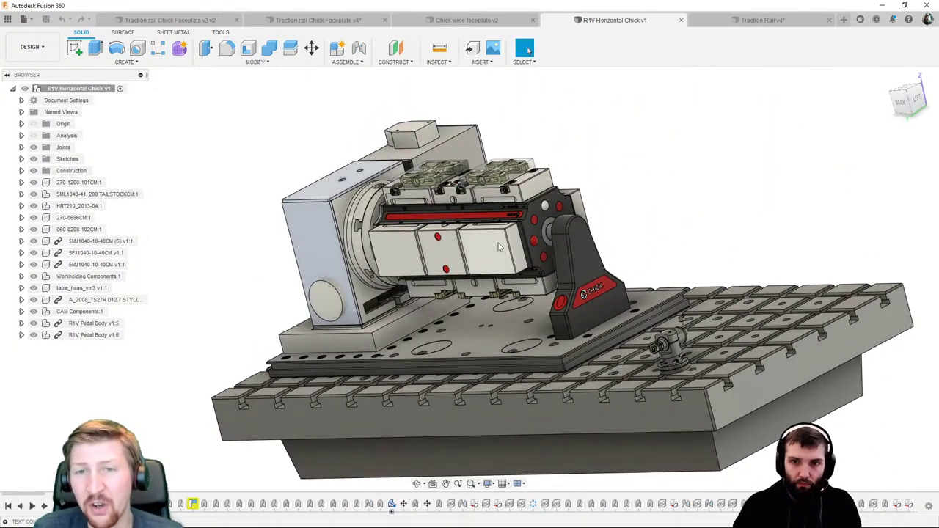
pyautogui.moveTo(498, 246)
pyautogui.keyDown('shift'); pyautogui.mouseDown(button='middle')
pyautogui.moveTo(528, 50)
pyautogui.moveTo(576, 269)
pyautogui.moveTo(665, 247)
pyautogui.moveTo(503, 249)
pyautogui.mouseUp(button='middle'); pyautogui.keyUp('shift')
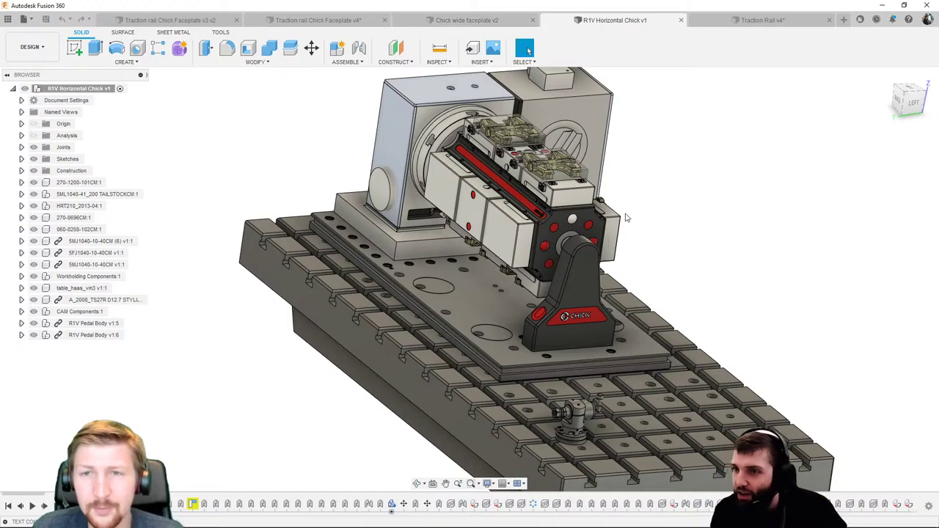
# Step: Orbit to a frontal view of the clamped pedals, then return to Traction Rail v4
pyautogui.keyDown('shift'); pyautogui.moveTo(625, 212); pyautogui.dragTo(528, 50, button='middle'); pyautogui.keyUp('shift')
pyautogui.scroll(5, 528, 50)
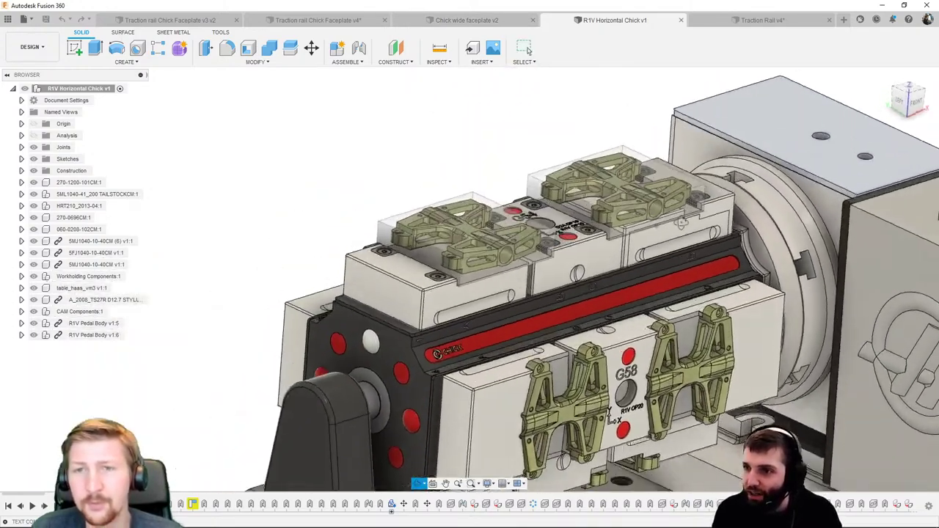
pyautogui.keyDown('shift'); pyautogui.moveTo(682, 221); pyautogui.dragTo(348, 176, button='middle'); pyautogui.keyUp('shift')
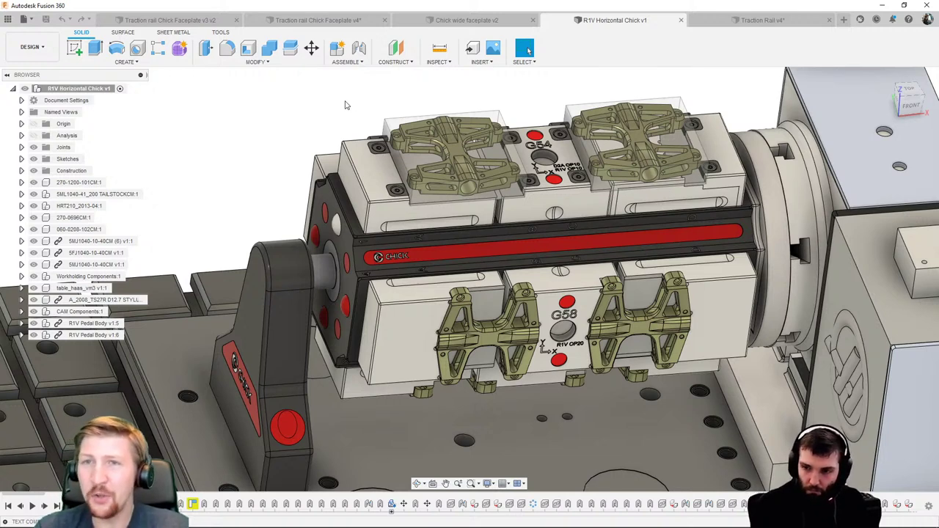
pyautogui.click(710, 21)
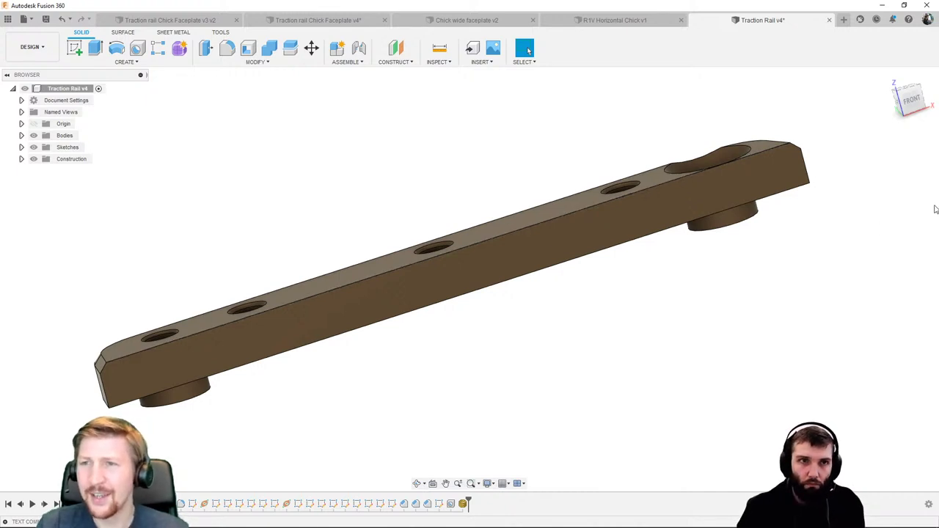
pyautogui.click(909, 101)
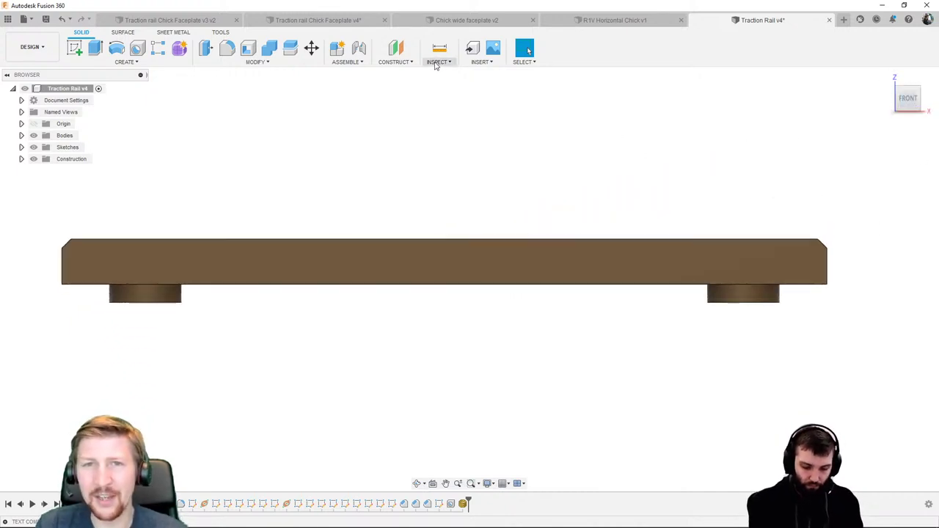
pyautogui.click(396, 48)
pyautogui.keyDown('shift'); pyautogui.moveTo(312, 205); pyautogui.dragTo(169, 295, button='middle'); pyautogui.keyUp('shift')
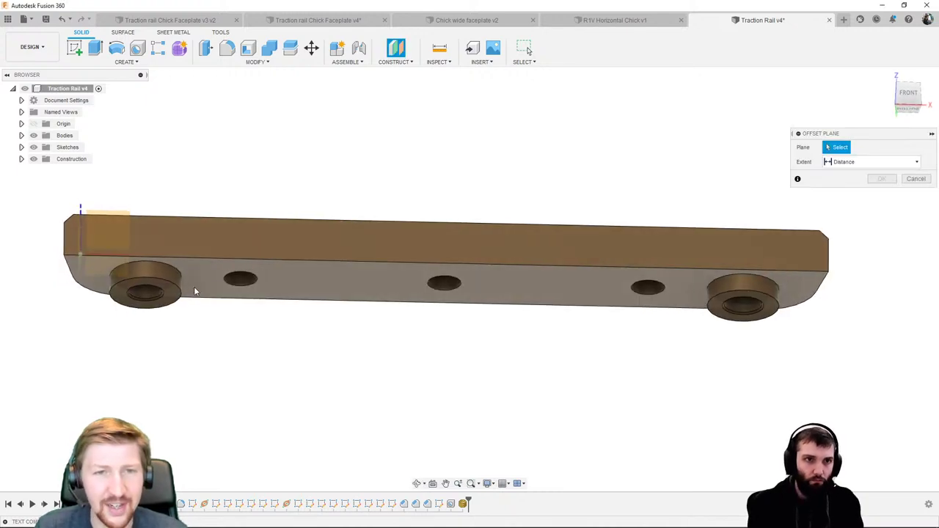
pyautogui.click(164, 296)
pyautogui.moveTo(164, 295); pyautogui.dragTo(163, 251)
pyautogui.press('Return')
pyautogui.keyDown('shift'); pyautogui.moveTo(279, 250); pyautogui.dragTo(283, 262, button='middle'); pyautogui.keyUp('shift')
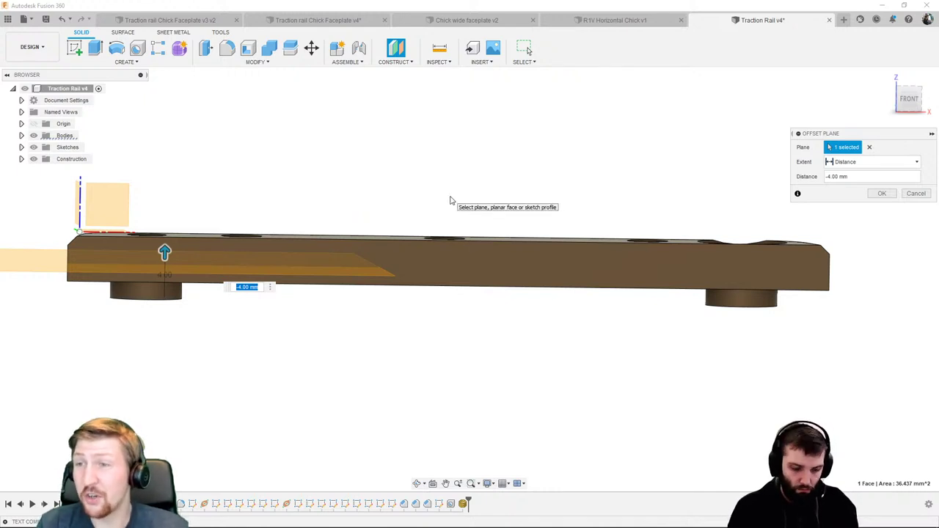
pyautogui.click(915, 193)
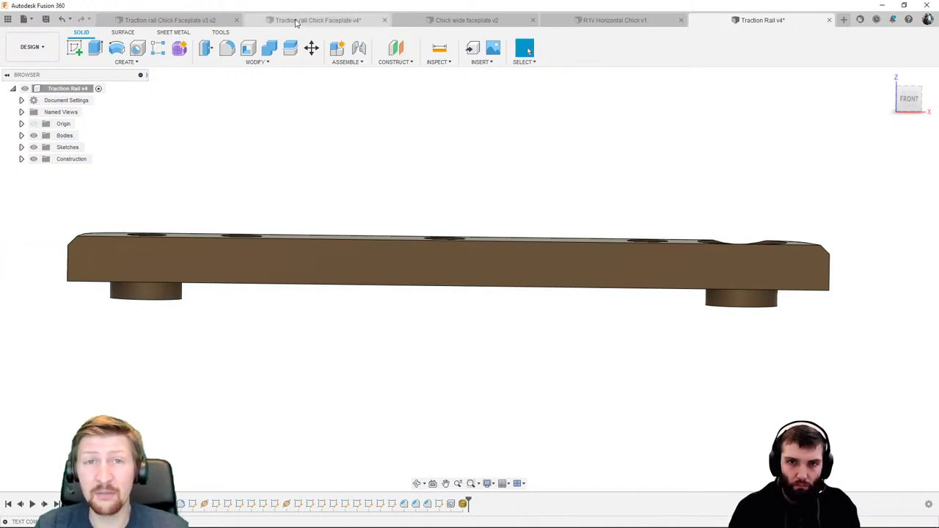
# Step: Bring up the Traction rail Chick Faceplate v4 assembly with its rail blanks
pyautogui.click(297, 20)
pyautogui.keyDown('shift'); pyautogui.moveTo(493, 379); pyautogui.dragTo(534, 363, button='middle'); pyautogui.keyUp('shift')
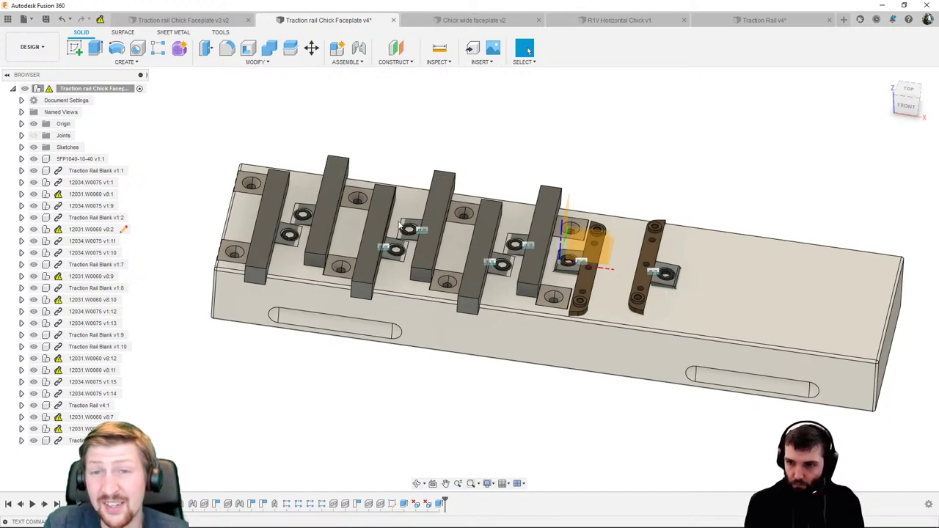
# Step: Orbit the v4 faceplate to front views of the clamps, then back to TOP
pyautogui.click(909, 91)
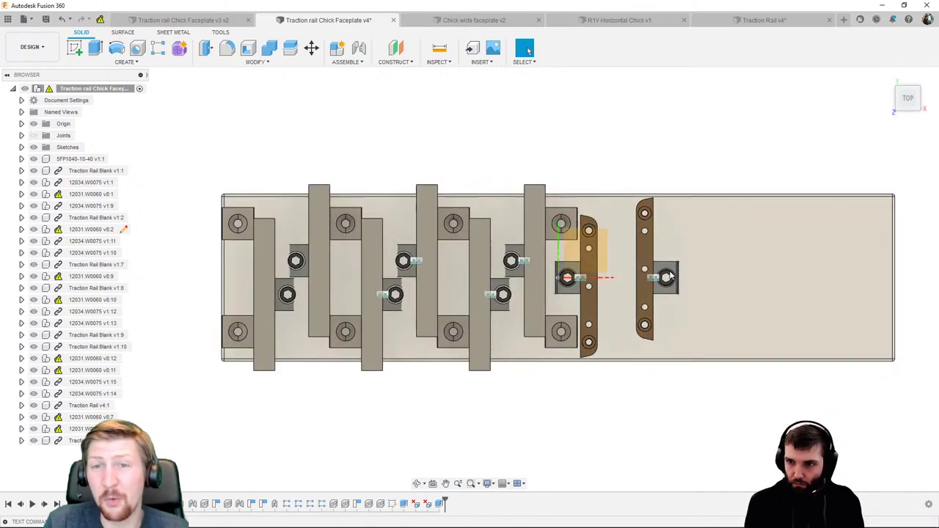
pyautogui.scroll(5, 253, 251)
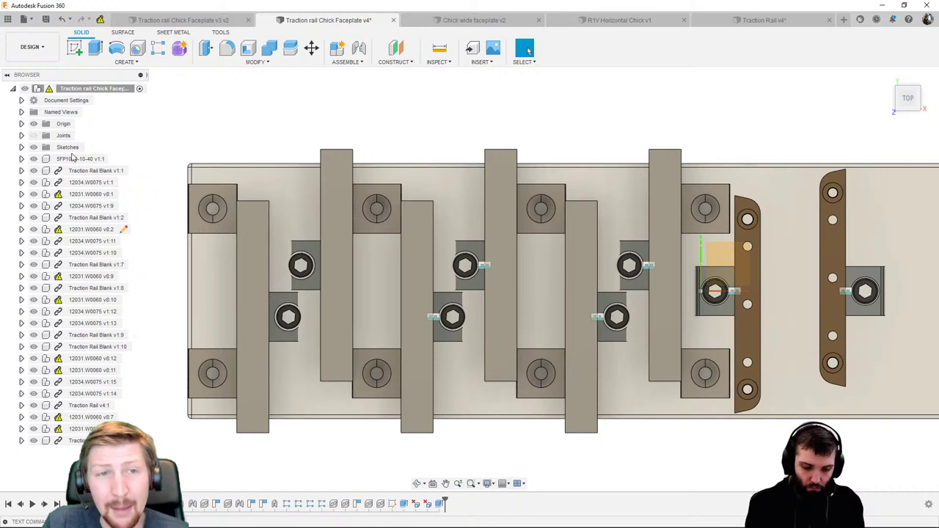
pyautogui.keyDown('shift'); pyautogui.moveTo(541, 290); pyautogui.dragTo(576, 275, button='middle'); pyautogui.keyUp('shift')
pyautogui.keyDown('shift'); pyautogui.moveTo(311, 281); pyautogui.dragTo(314, 240, button='middle'); pyautogui.keyUp('shift')
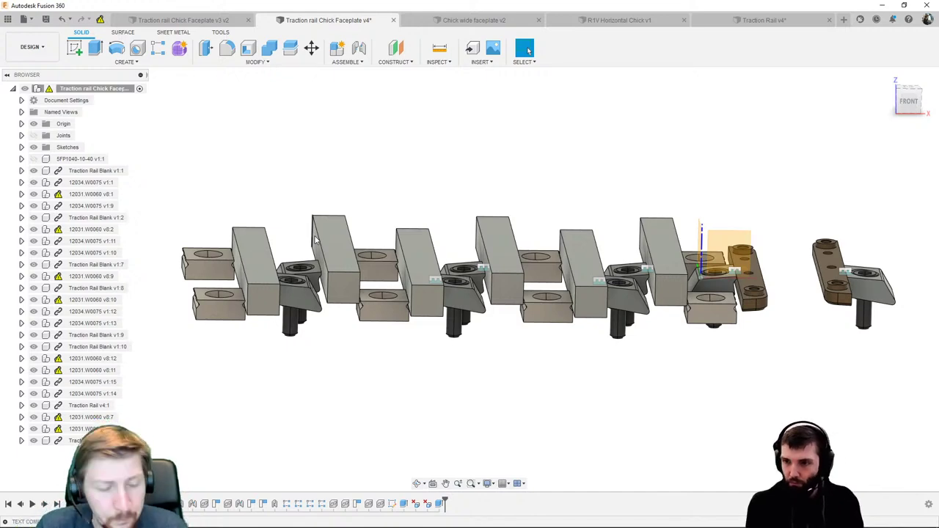
pyautogui.keyDown('shift'); pyautogui.moveTo(334, 294); pyautogui.dragTo(323, 297, button='middle'); pyautogui.keyUp('shift')
pyautogui.press('Escape')
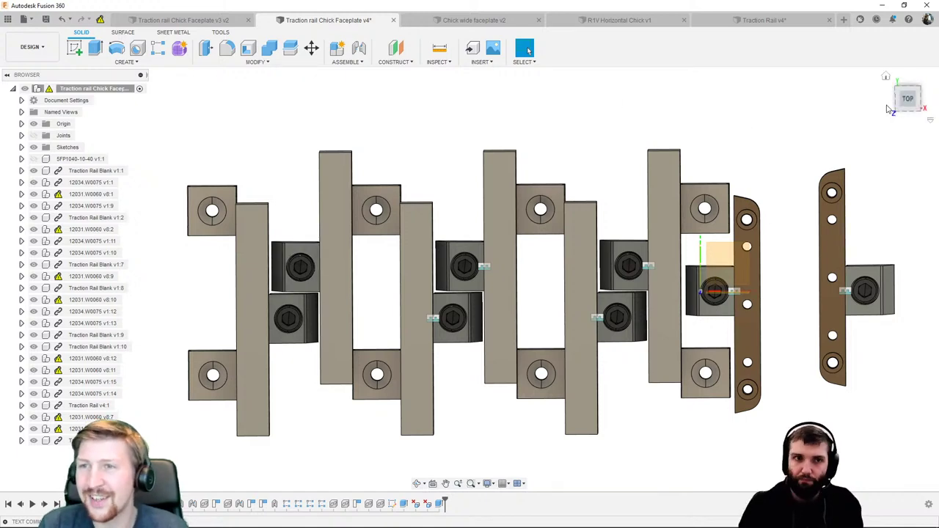
pyautogui.click(908, 98)
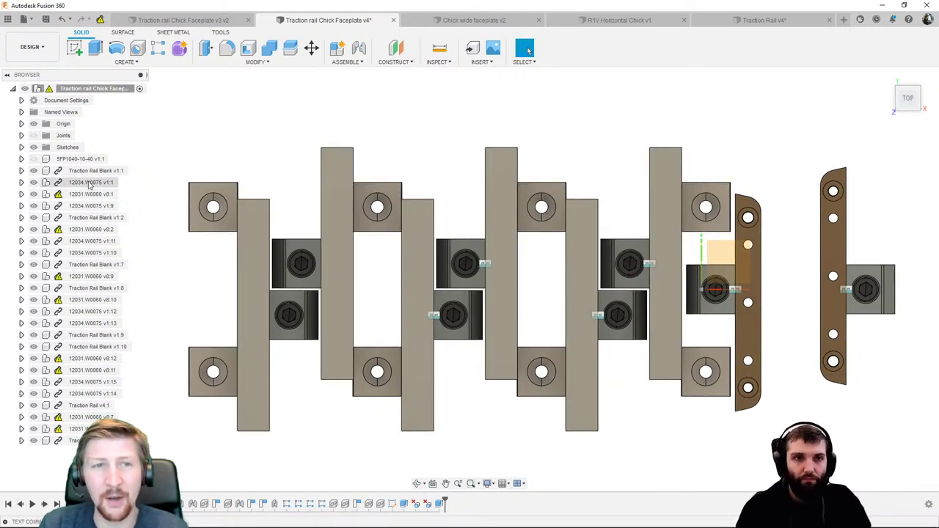
# Step: Unhide the 5FP1040-10-40 extrusion and tilt the rail model into 3D
pyautogui.click(53, 160)
pyautogui.click(34, 159)
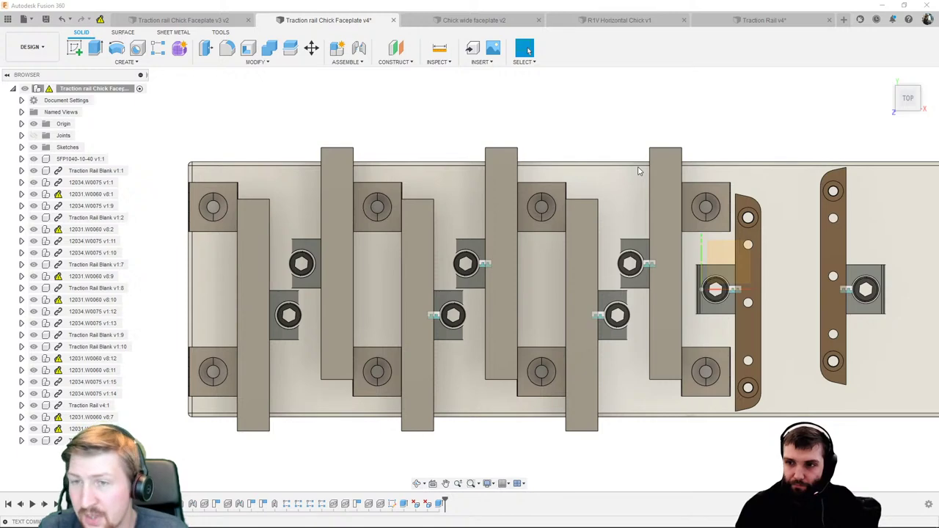
pyautogui.scroll(-2, 631, 172)
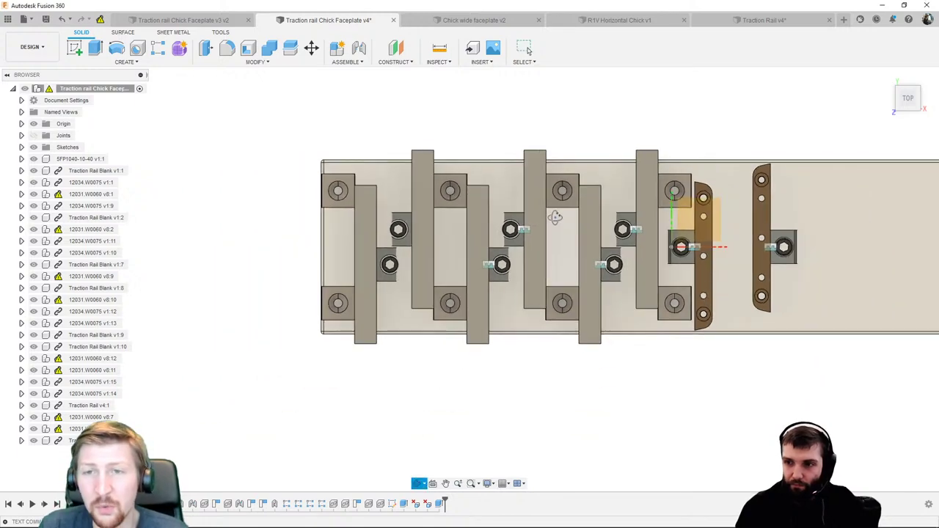
pyautogui.keyDown('shift'); pyautogui.moveTo(556, 215); pyautogui.dragTo(570, 254, button='middle'); pyautogui.keyUp('shift')
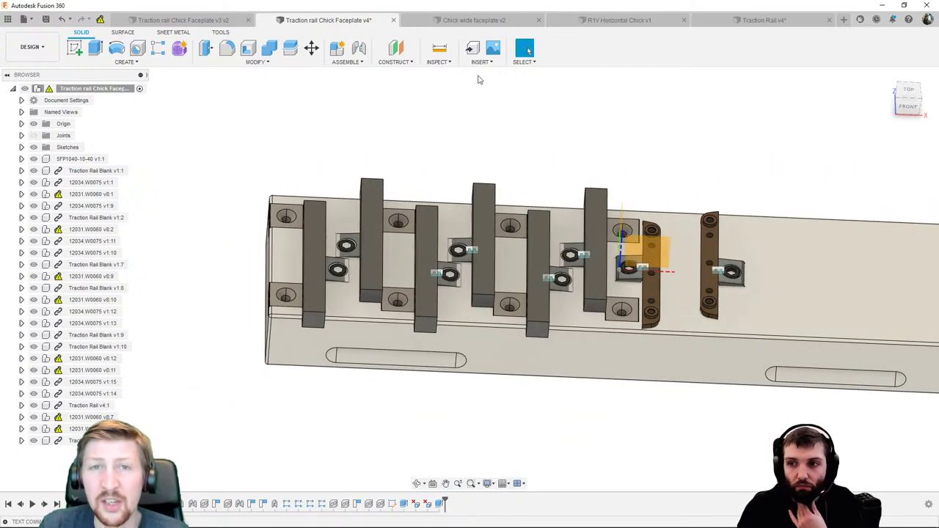
# Step: Bring up Traction rail Chick Faceplate v3 v2 and zoom along the faceplate toward the brackets
pyautogui.click(184, 20)
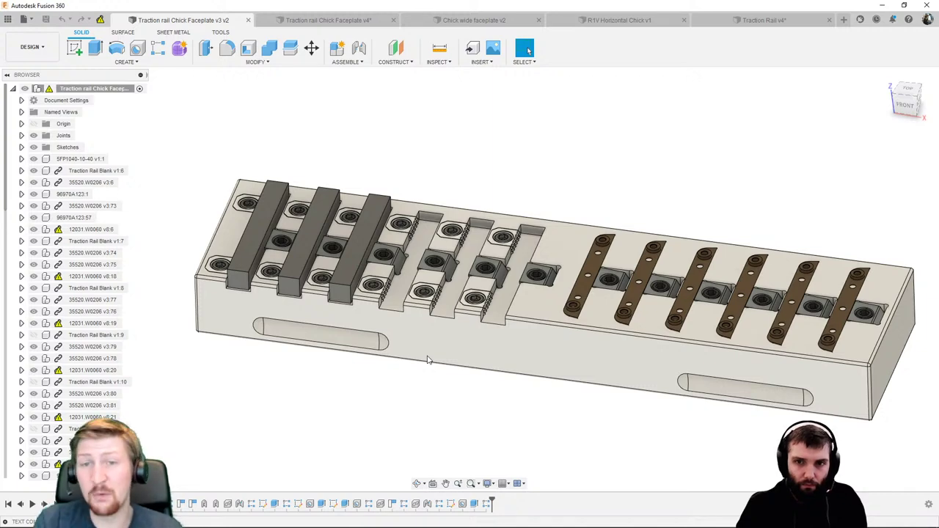
pyautogui.scroll(5, 468, 295)
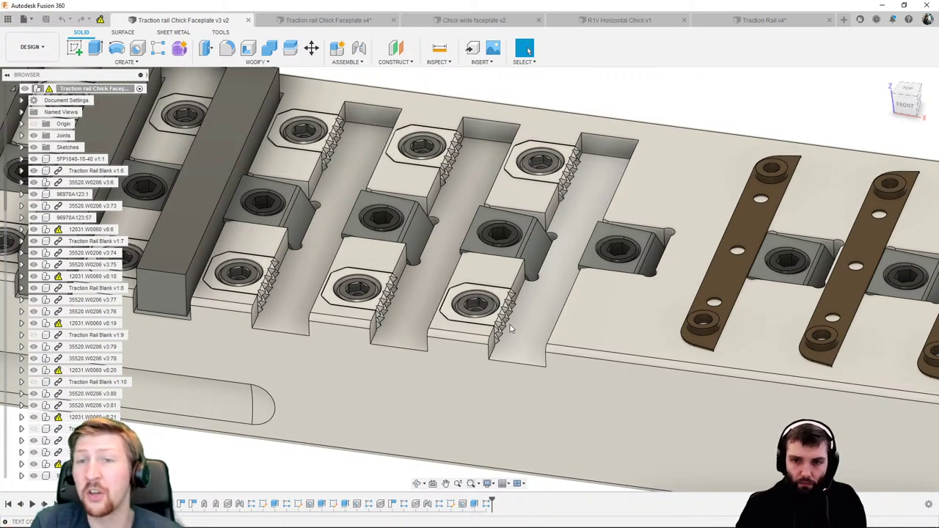
pyautogui.scroll(3, 484, 315)
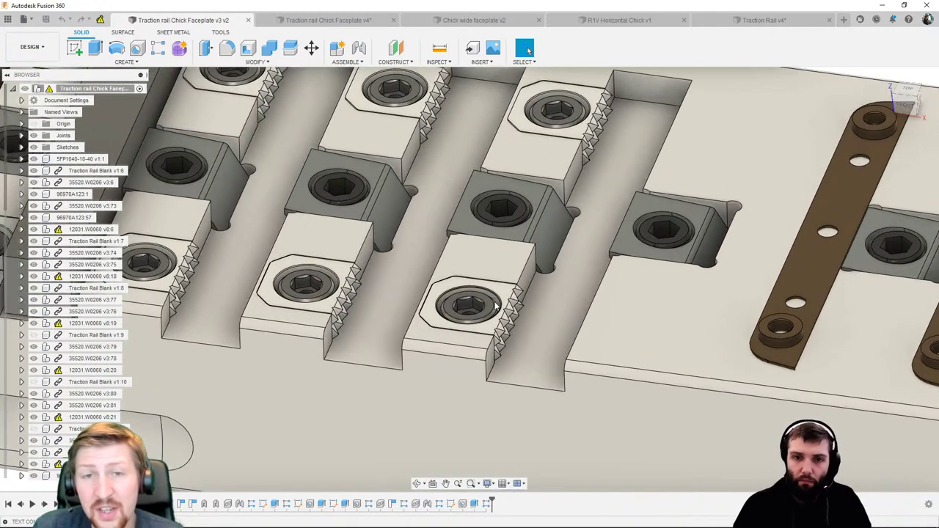
pyautogui.scroll(-3, 466, 301)
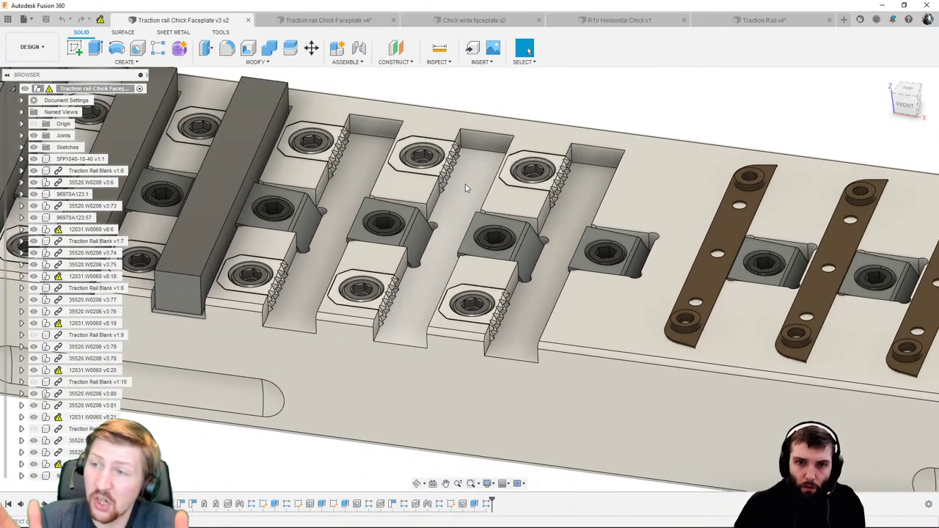
pyautogui.scroll(-3, 465, 189)
pyautogui.scroll(3, 432, 184)
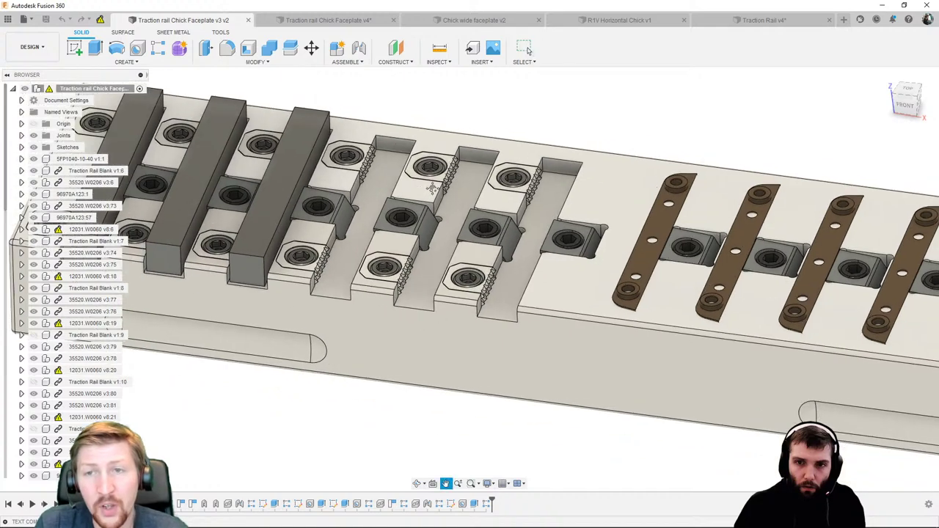
pyautogui.scroll(-3, 341, 256)
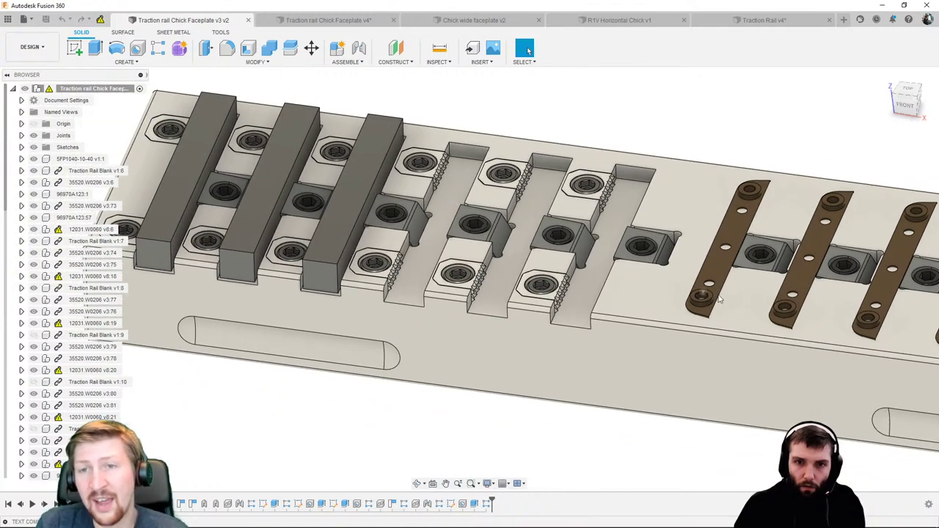
pyautogui.scroll(3, 660, 289)
pyautogui.moveTo(660, 289); pyautogui.dragTo(647, 289, button='middle')
pyautogui.scroll(-3, 645, 289)
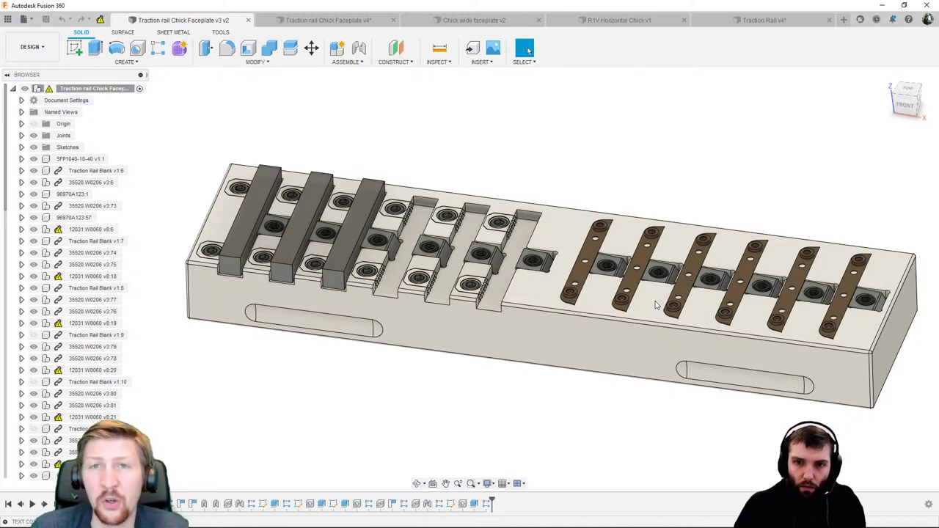
# Step: Review Chick wide faceplate v2 from steep, top-down and side isometric angles, then return to v4
pyautogui.click(470, 21)
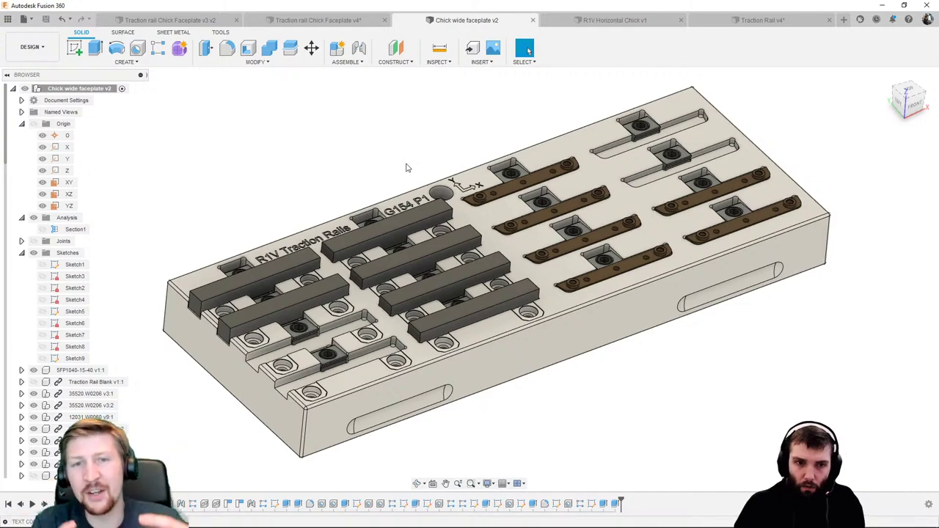
pyautogui.keyDown('shift'); pyautogui.moveTo(433, 312); pyautogui.dragTo(433, 287, button='middle'); pyautogui.keyUp('shift')
pyautogui.scroll(5, 477, 345)
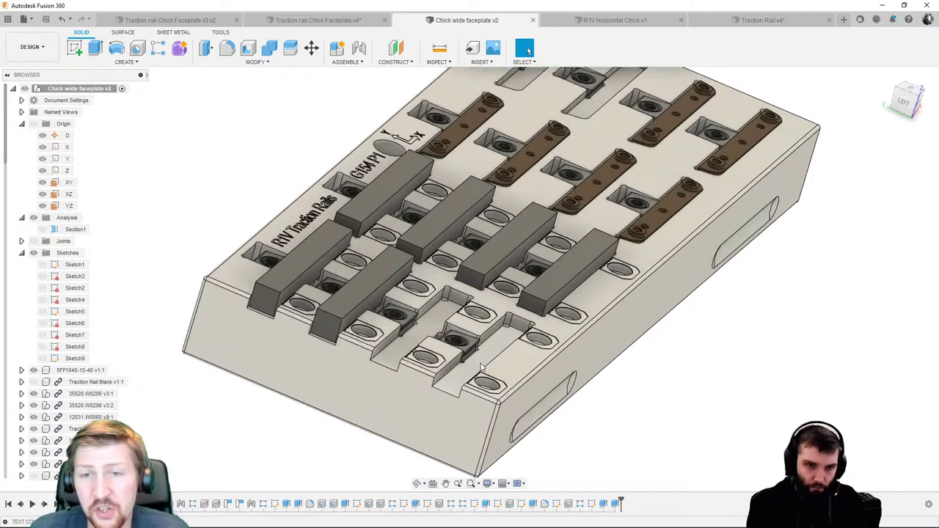
pyautogui.keyDown('shift'); pyautogui.moveTo(477, 345); pyautogui.dragTo(495, 272, button='middle'); pyautogui.keyUp('shift')
pyautogui.scroll(-5, 442, 314)
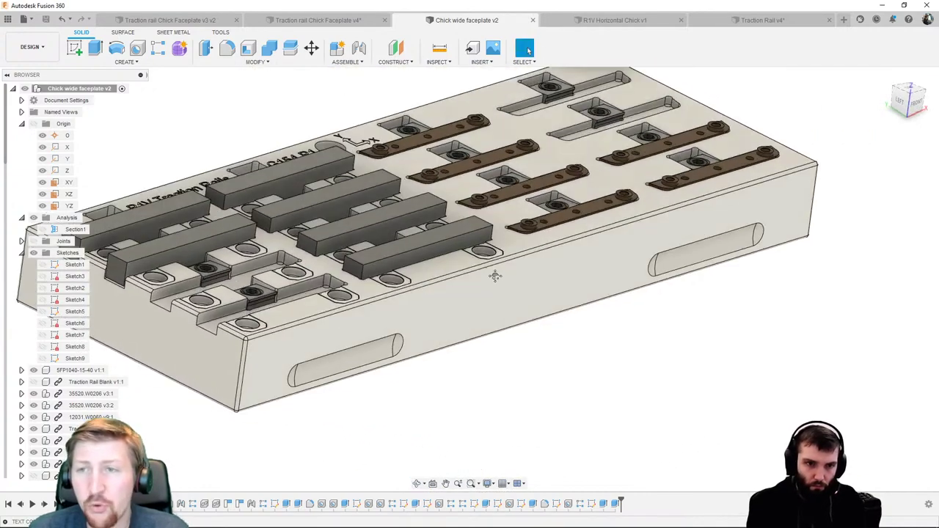
pyautogui.scroll(3, 552, 311)
pyautogui.scroll(-3, 551, 310)
pyautogui.keyDown('shift'); pyautogui.moveTo(562, 298); pyautogui.dragTo(585, 309, button='middle'); pyautogui.keyUp('shift')
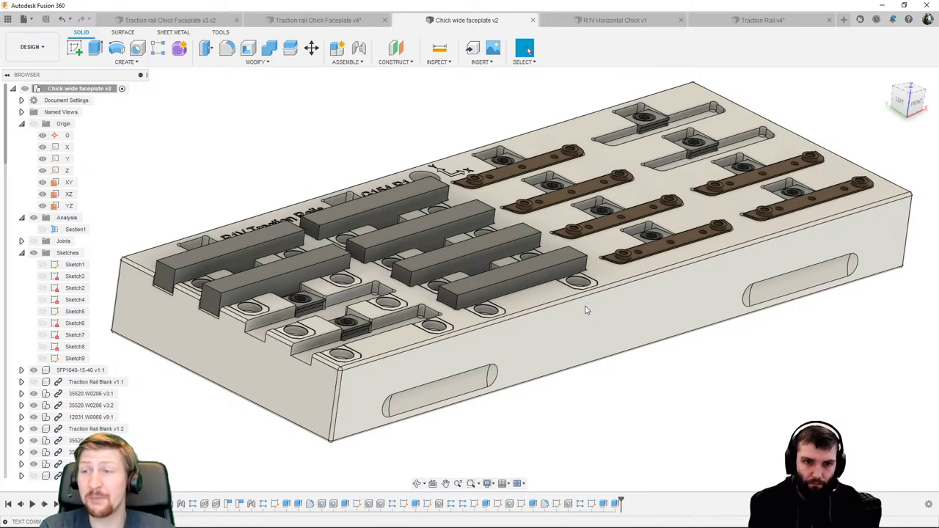
pyautogui.click(290, 21)
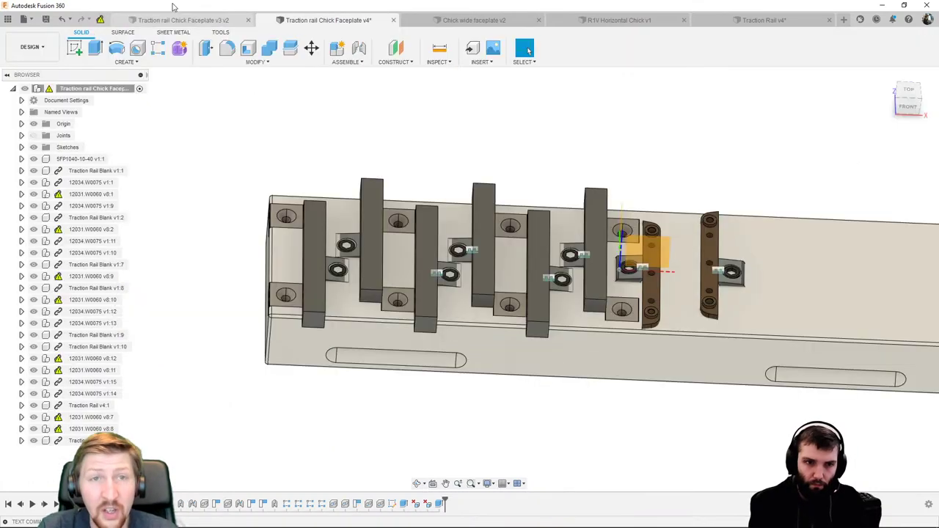
# Step: Compare the v3 v2 and v4 faceplates, undo a bracket move, and reopen Chick wide faceplate v2
pyautogui.click(177, 20)
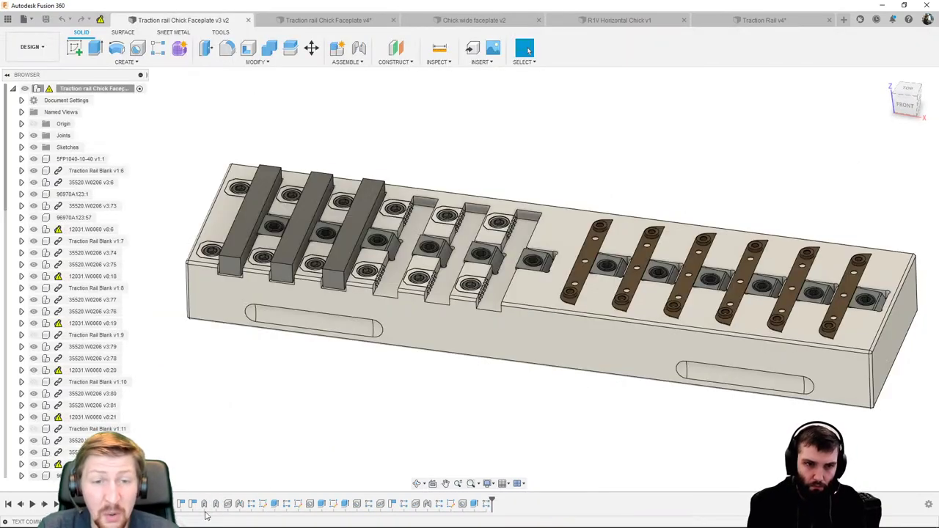
pyautogui.scroll(2, 418, 382)
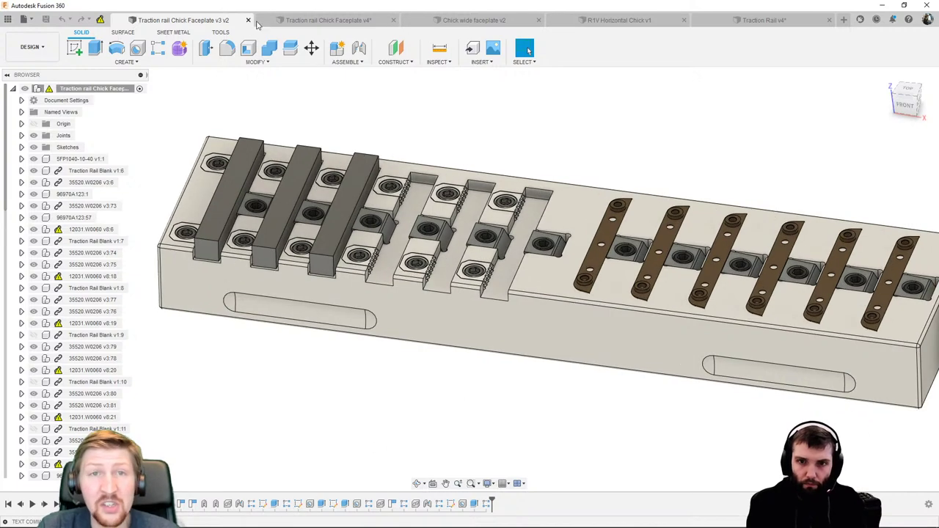
pyautogui.click(308, 20)
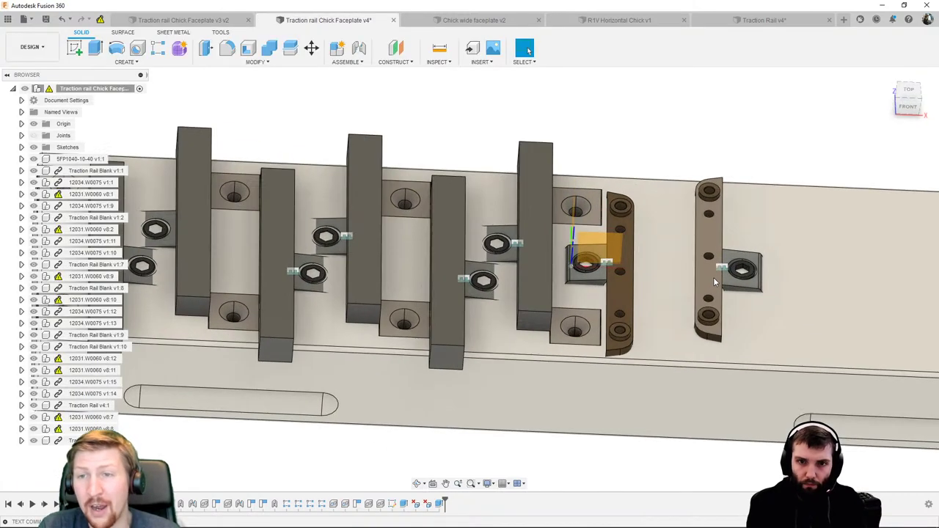
pyautogui.scroll(3, 713, 277)
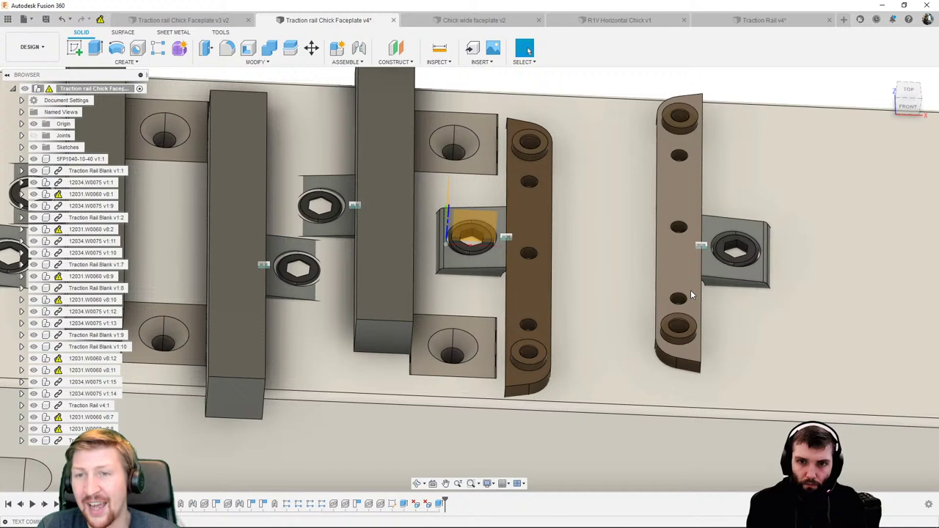
pyautogui.moveTo(688, 283); pyautogui.dragTo(647, 279)
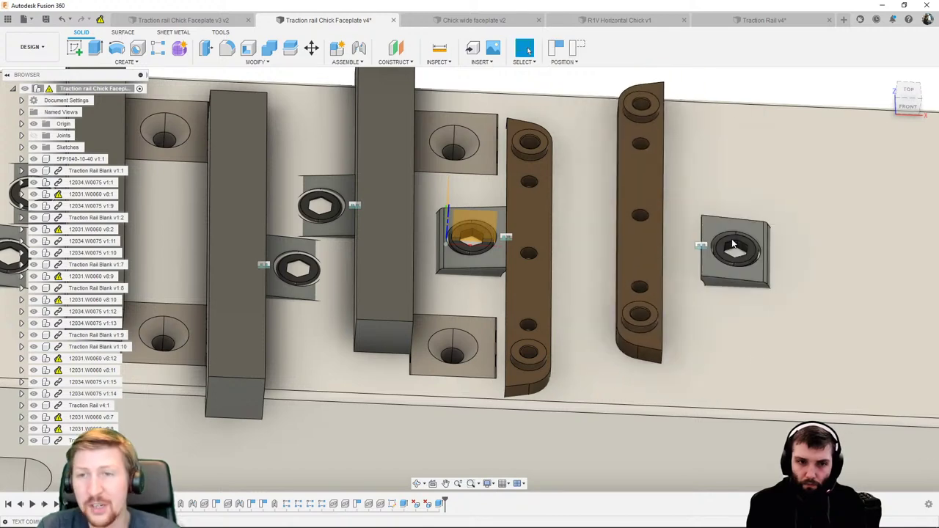
pyautogui.hotkey('ctrl', 'z')
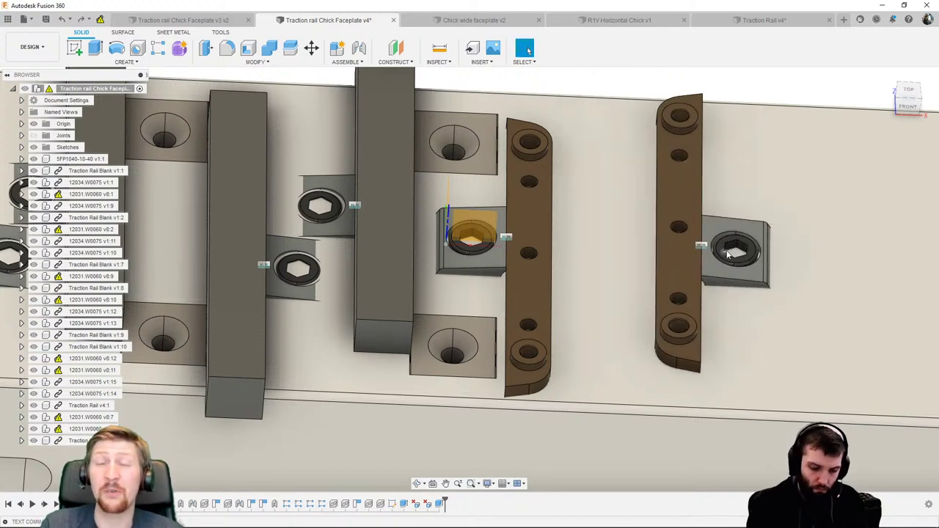
pyautogui.scroll(-8, 728, 254)
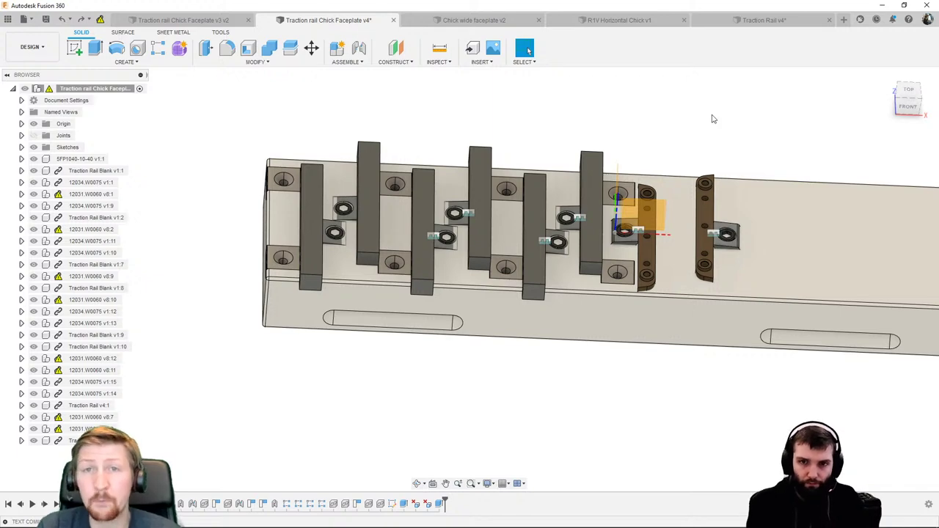
pyautogui.click(473, 22)
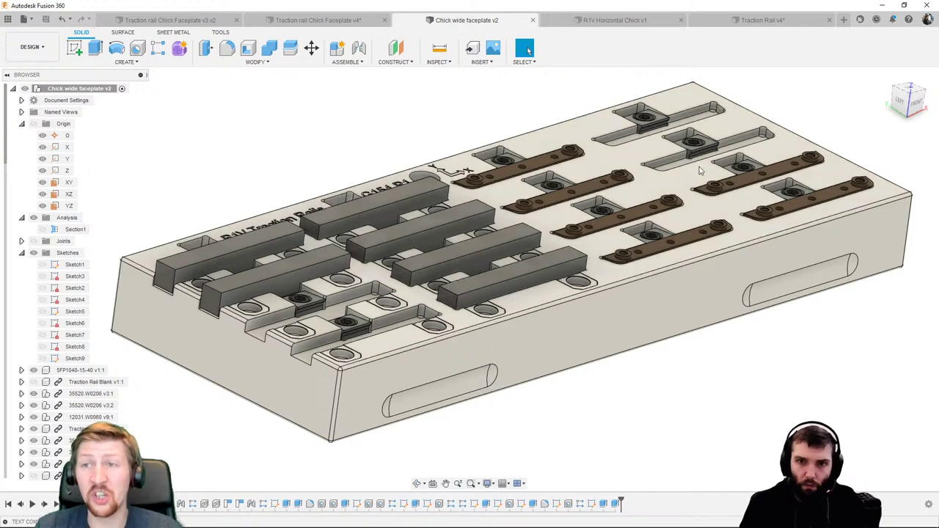
# Step: Set the ViewCube to TOP to see the pocket layout and engraved labels
pyautogui.click(906, 89)
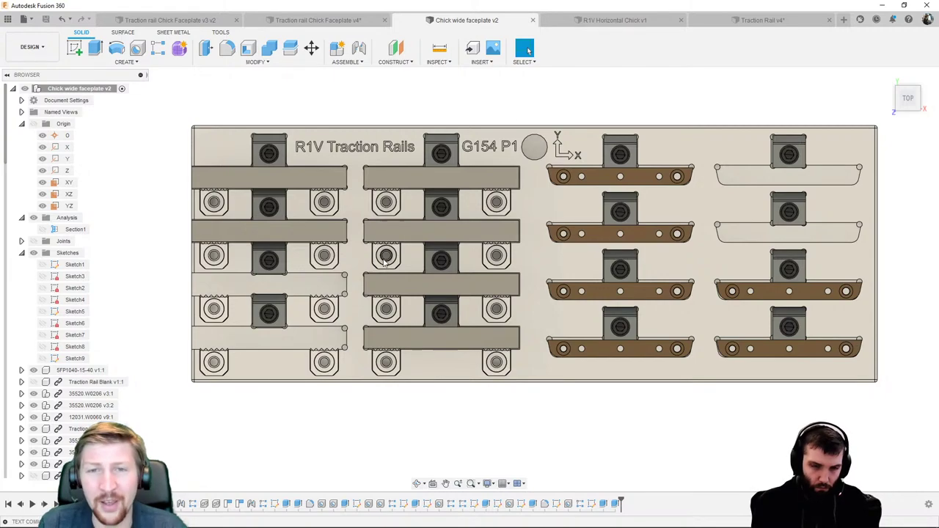
# Step: Orbit the wide faceplate from TOP into an isometric view of the rail-gap pockets
pyautogui.scroll(1, 307, 329)
pyautogui.scroll(-2, 304, 328)
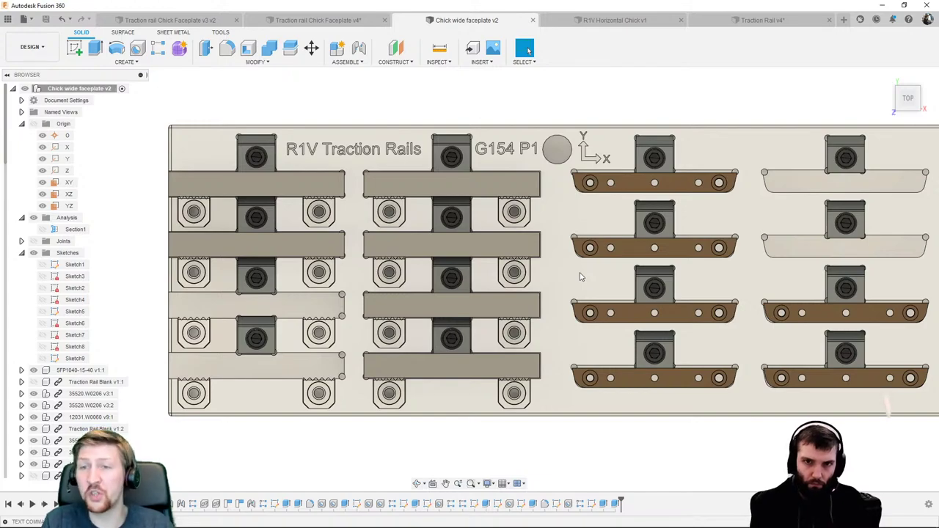
pyautogui.keyDown('shift'); pyautogui.moveTo(579, 276); pyautogui.dragTo(604, 299, button='middle'); pyautogui.keyUp('shift')
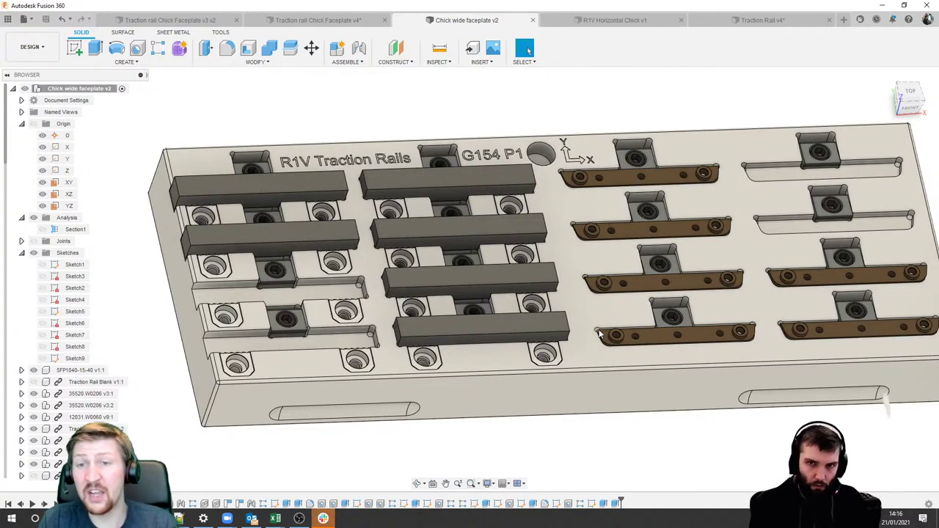
# Step: Select the faceplate's top face, then a grey rail bar from a straight top-down view
pyautogui.scroll(5, 603, 329)
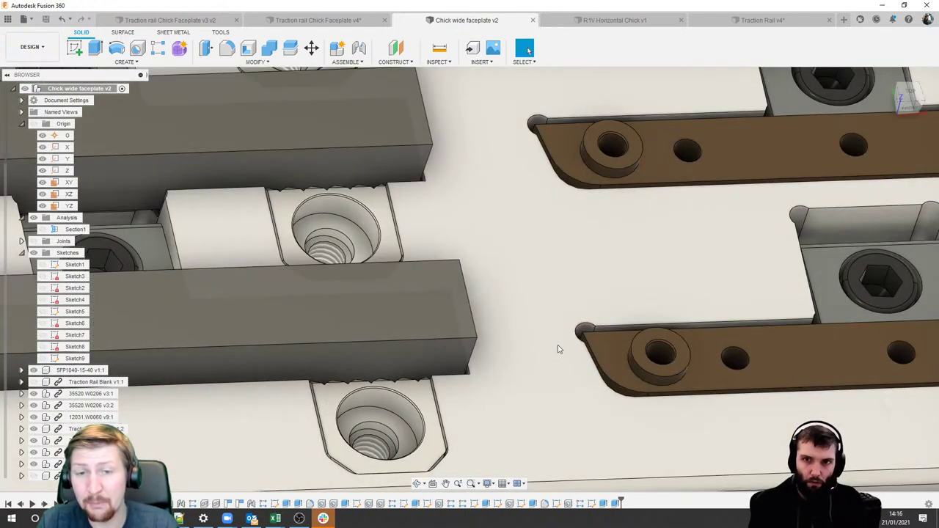
pyautogui.click(558, 346)
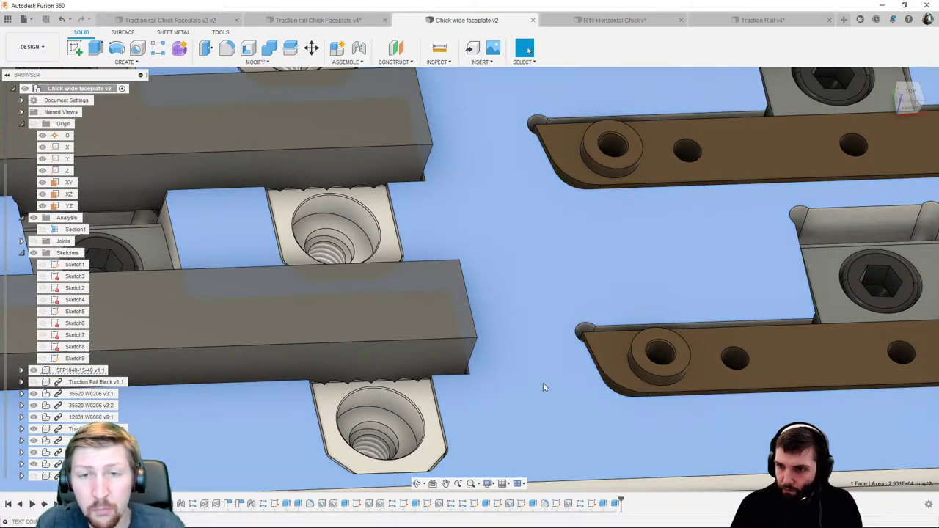
pyautogui.scroll(-4, 543, 383)
pyautogui.keyDown('shift'); pyautogui.moveTo(372, 345); pyautogui.dragTo(447, 319, button='middle'); pyautogui.keyUp('shift')
pyautogui.click(909, 94)
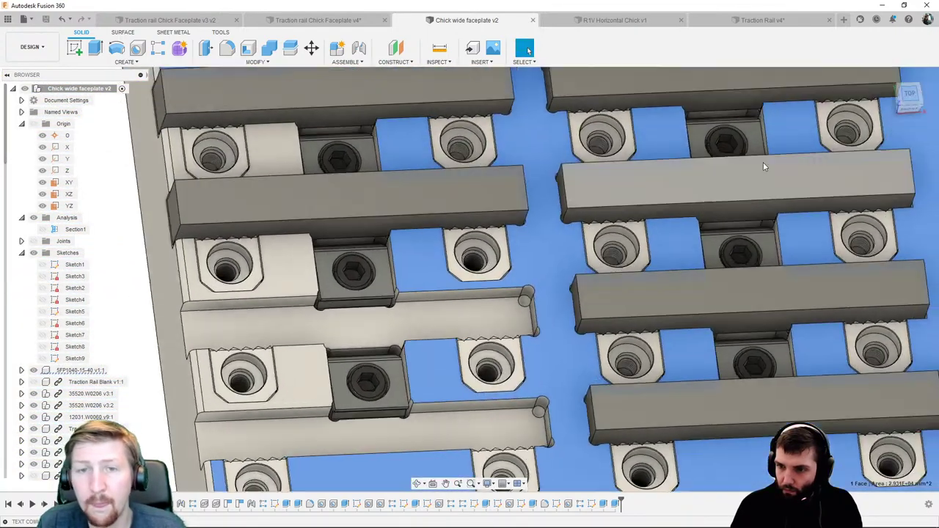
pyautogui.moveTo(388, 245); pyautogui.dragTo(493, 283, button='middle')
pyautogui.scroll(2, 281, 213)
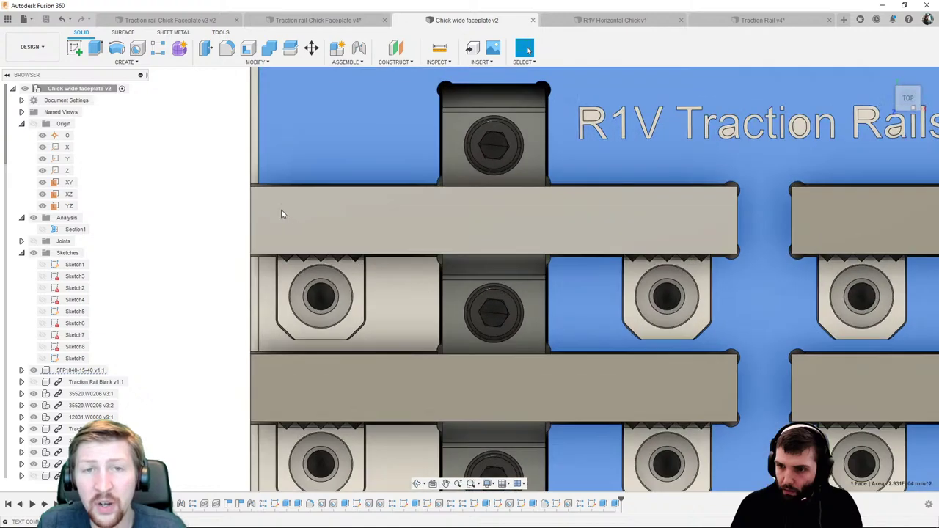
pyautogui.click(311, 220)
# Step: Orbit the blue rail in perspective, then zoom in close from the left side view
pyautogui.keyDown('shift'); pyautogui.moveTo(335, 239); pyautogui.dragTo(404, 222, button='middle'); pyautogui.keyUp('shift')
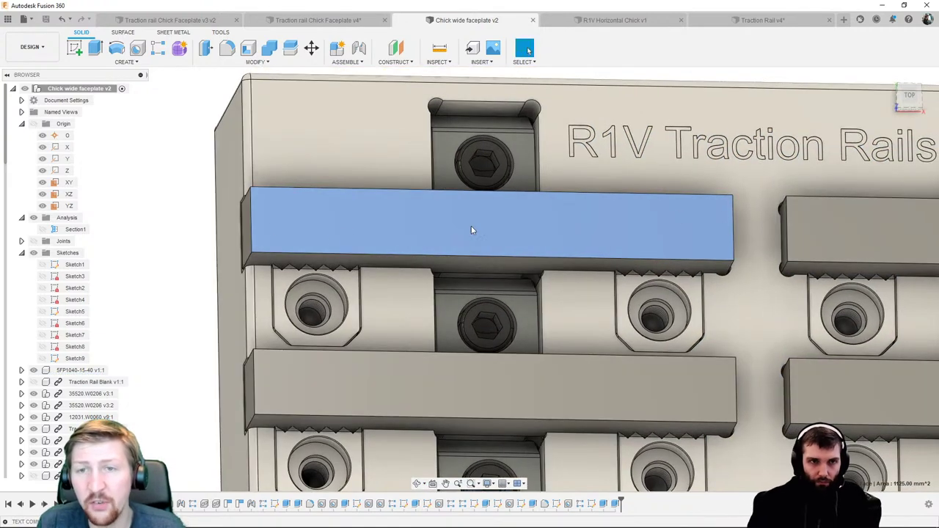
pyautogui.click(908, 95)
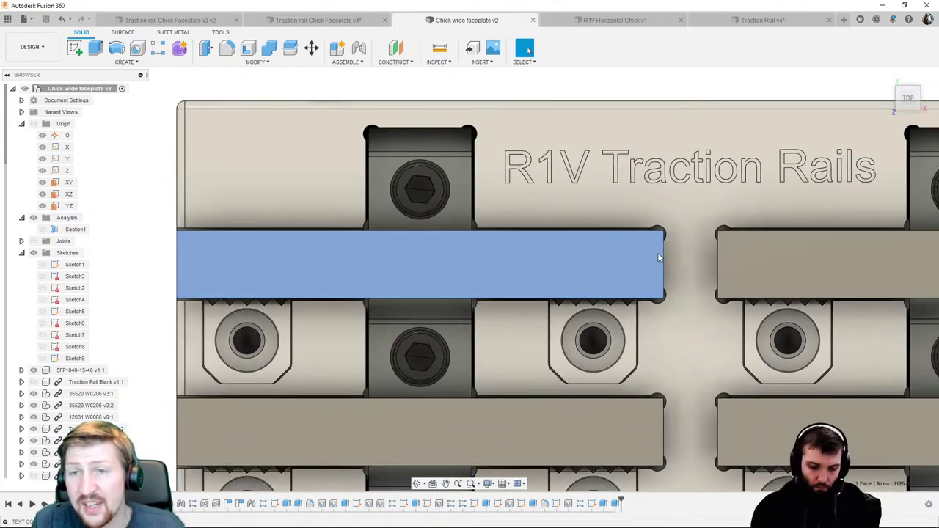
pyautogui.scroll(5, 645, 264)
pyautogui.keyDown('shift'); pyautogui.moveTo(620, 269); pyautogui.dragTo(671, 242, button='middle'); pyautogui.keyUp('shift')
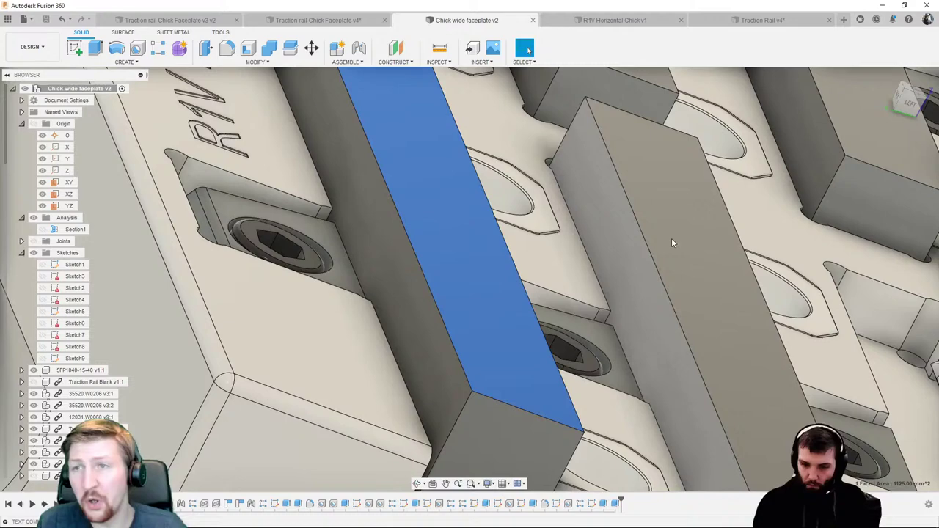
pyautogui.click(908, 103)
pyautogui.scroll(3, 506, 213)
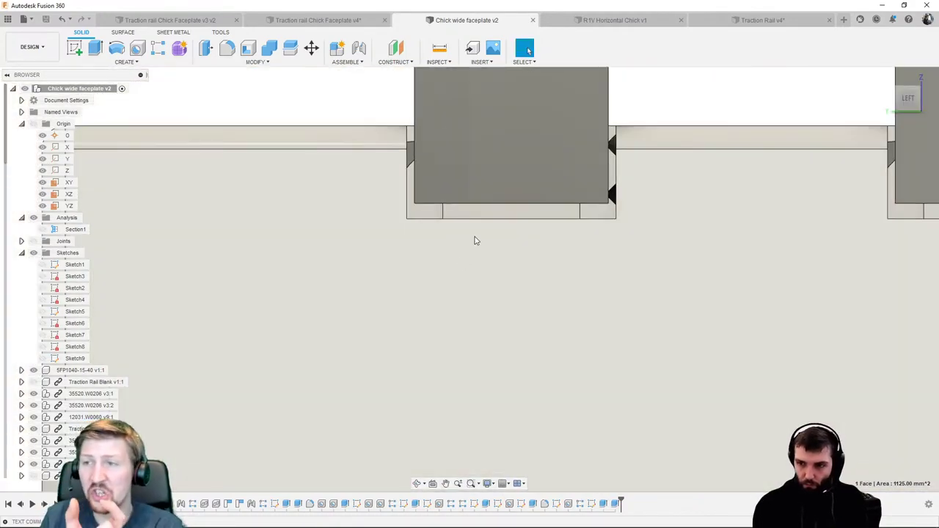
pyautogui.scroll(3, 475, 235)
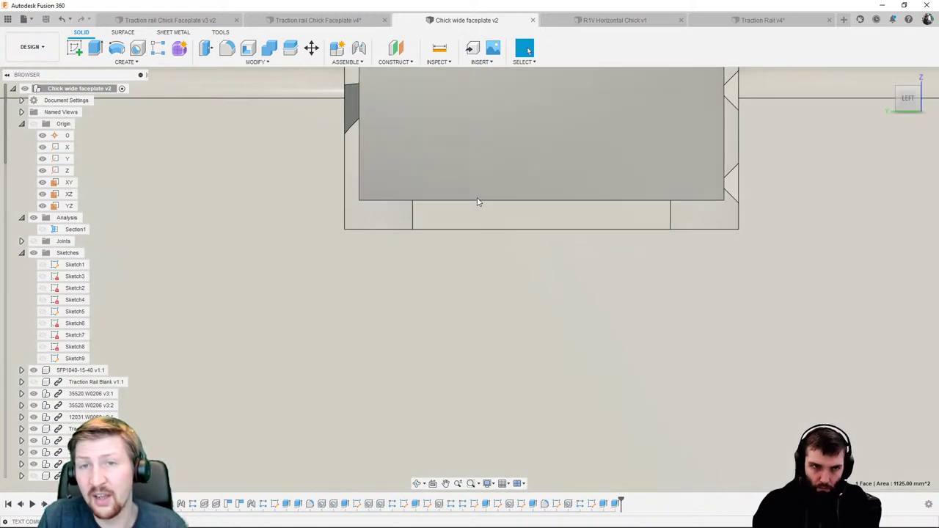
# Step: Orbit around the rails from several angles, swinging in close to the blue rail
pyautogui.scroll(-3, 625, 255)
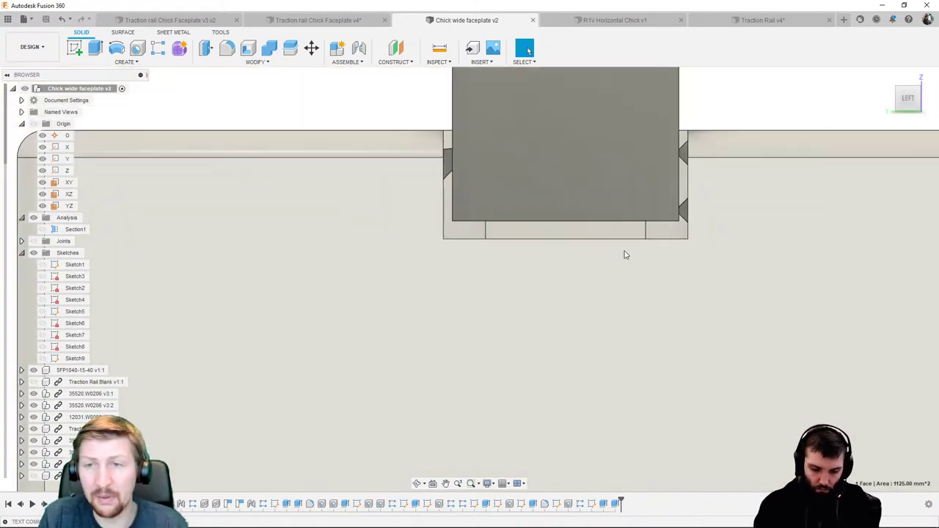
pyautogui.scroll(-3, 625, 255)
pyautogui.keyDown('shift'); pyautogui.moveTo(665, 320); pyautogui.dragTo(617, 260, button='middle'); pyautogui.keyUp('shift')
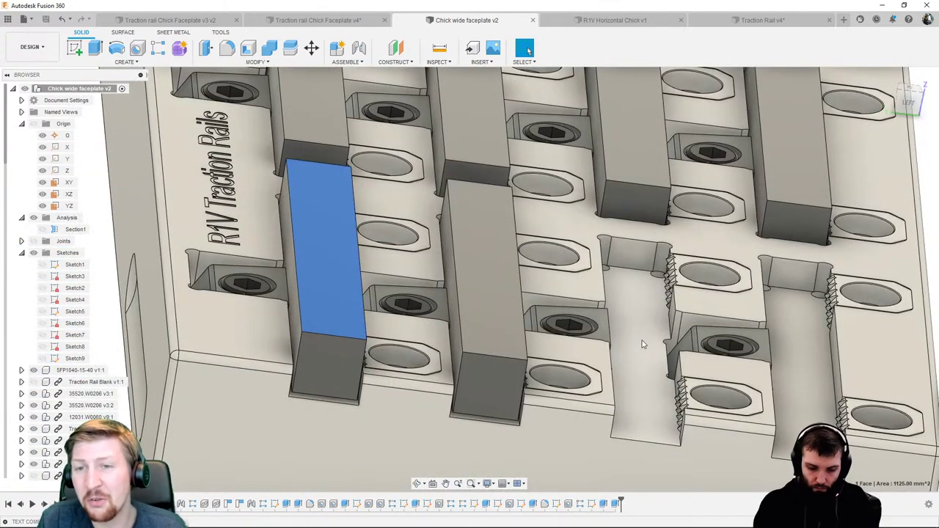
pyautogui.keyDown('shift'); pyautogui.moveTo(635, 327); pyautogui.dragTo(634, 325, button='middle'); pyautogui.keyUp('shift')
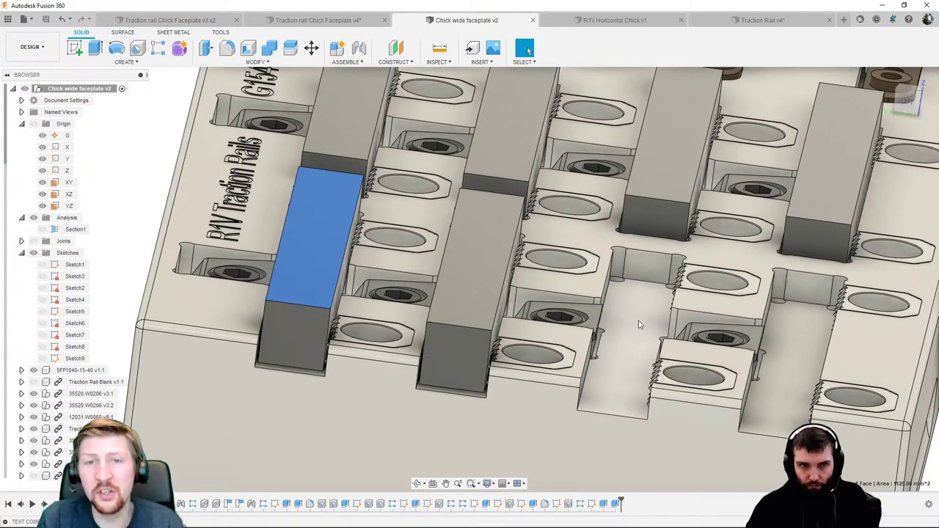
pyautogui.keyDown('shift'); pyautogui.moveTo(639, 325); pyautogui.dragTo(485, 343, button='middle'); pyautogui.keyUp('shift')
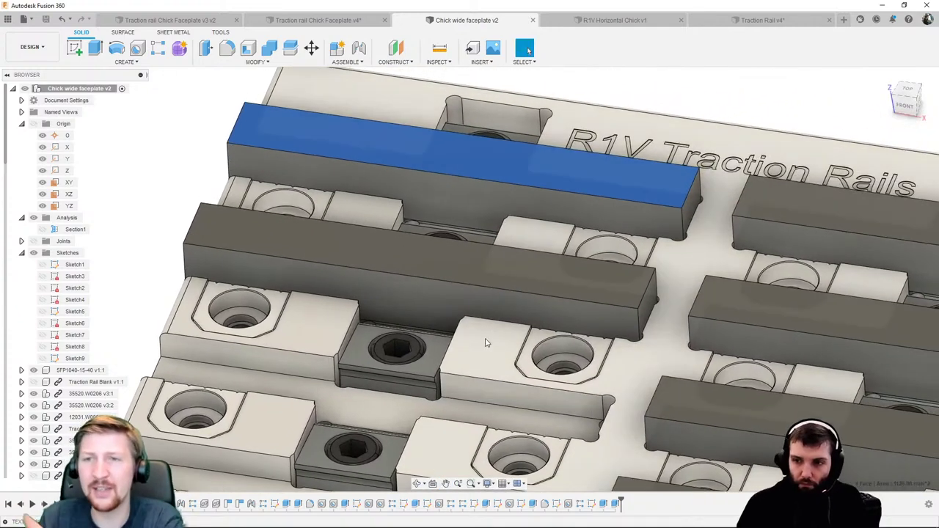
pyautogui.scroll(3, 692, 229)
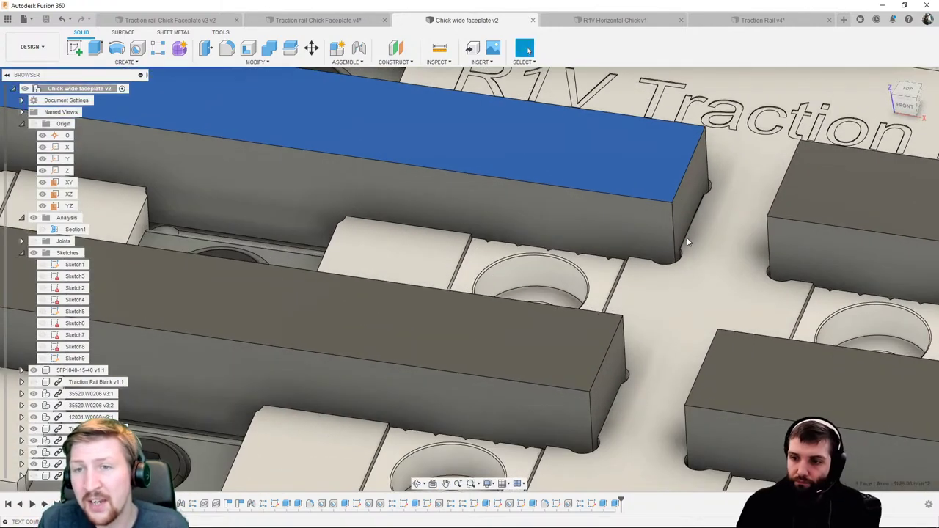
# Step: Clear the rail selection, orbit over the pockets, and bring up the Inspect tool list
pyautogui.press('Escape')
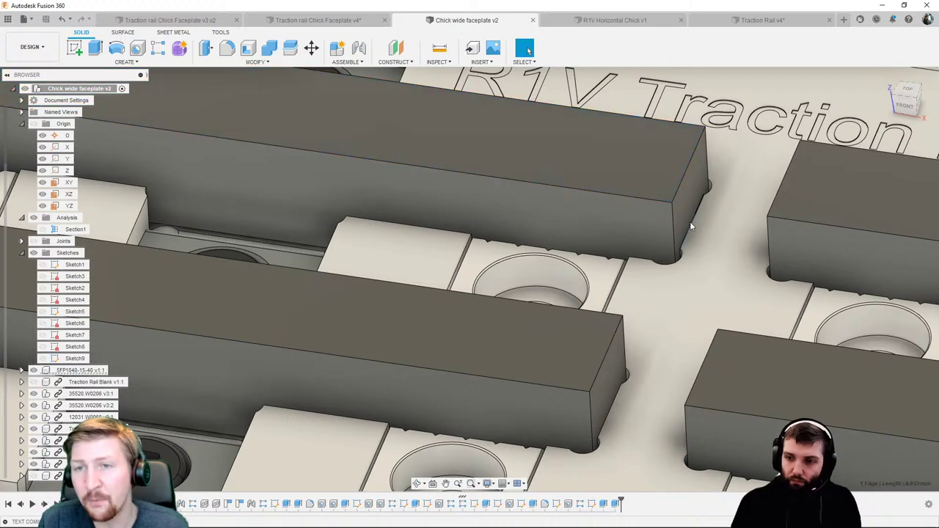
pyautogui.scroll(-3, 695, 227)
pyautogui.scroll(-3, 696, 239)
pyautogui.keyDown('shift'); pyautogui.moveTo(696, 239); pyautogui.dragTo(663, 376, button='middle'); pyautogui.keyUp('shift')
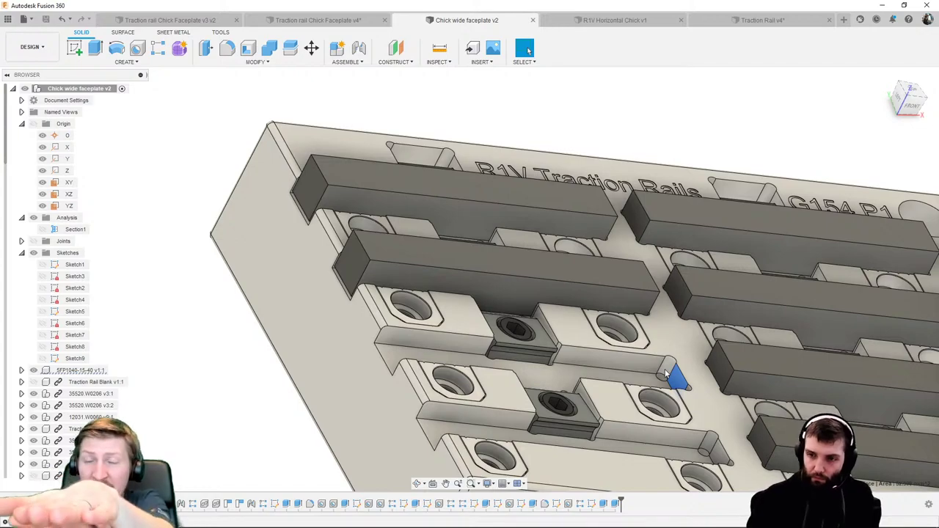
pyautogui.keyDown('shift'); pyautogui.moveTo(666, 374); pyautogui.dragTo(605, 422, button='middle'); pyautogui.keyUp('shift')
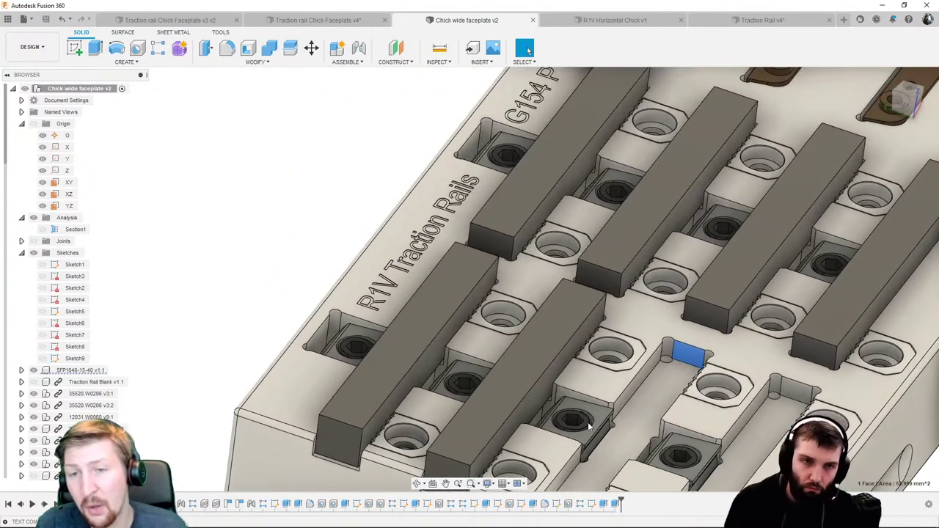
pyautogui.scroll(-3, 436, 107)
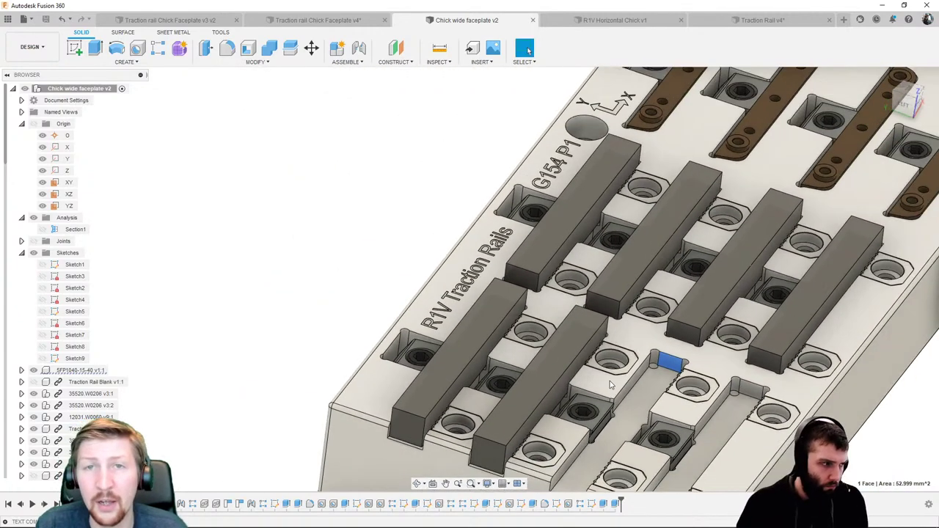
pyautogui.click(438, 62)
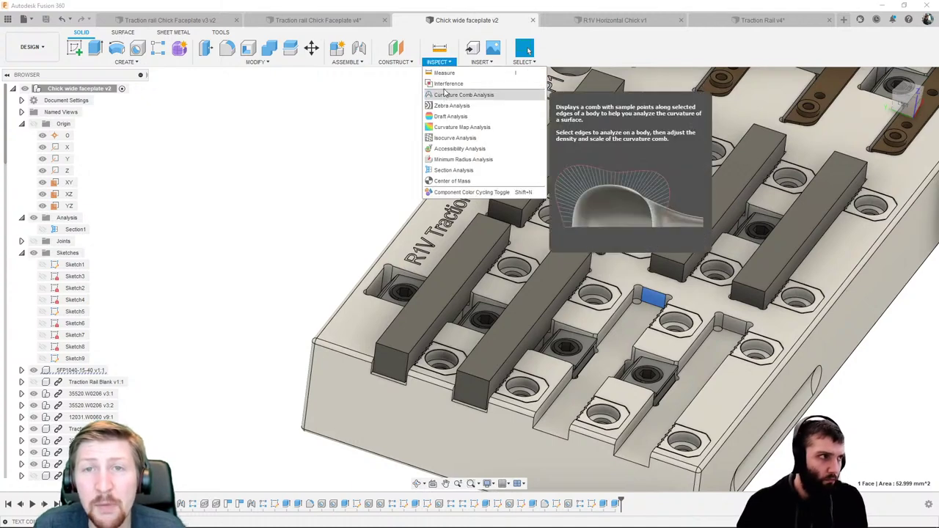
# Step: Preview a section analysis with the plane pushed to 45 mm, viewed close up from the left
pyautogui.click(449, 169)
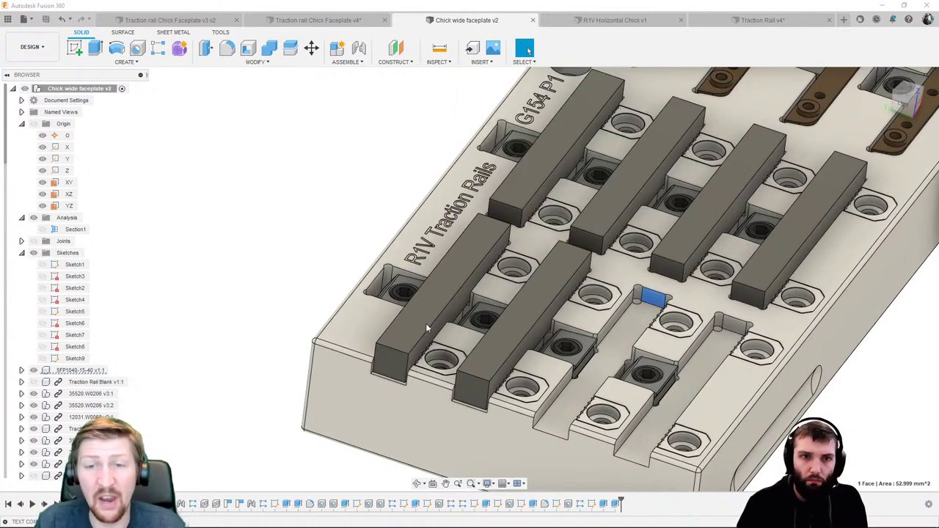
pyautogui.moveTo(641, 313); pyautogui.dragTo(553, 352)
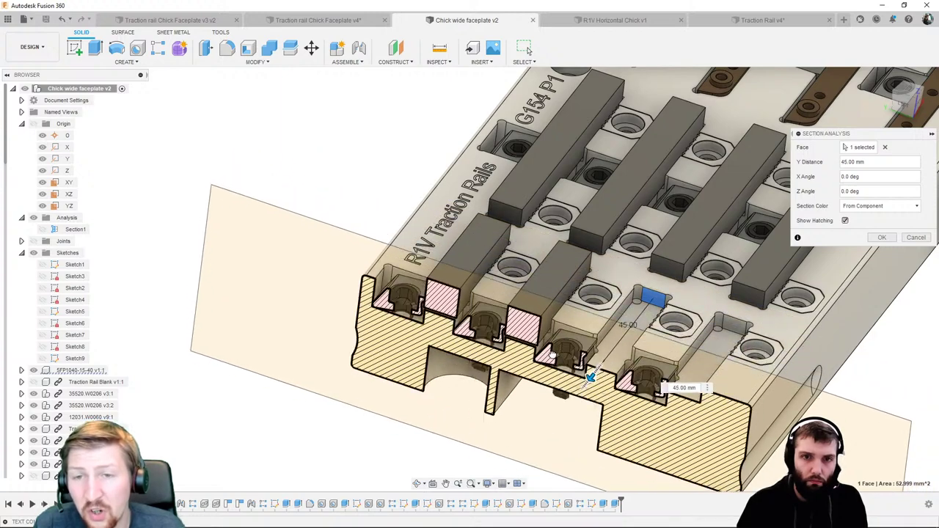
pyautogui.click(902, 104)
pyautogui.scroll(10, 635, 218)
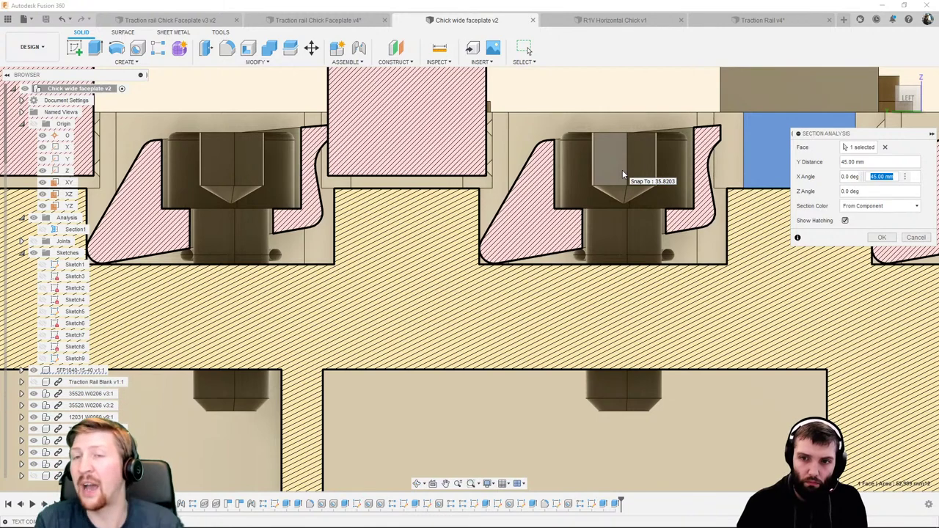
pyautogui.scroll(-2, 638, 180)
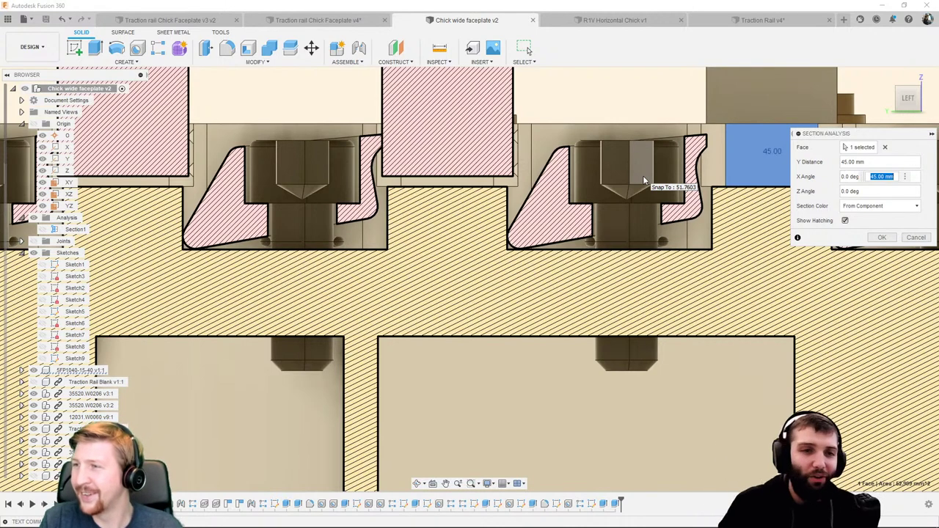
pyautogui.scroll(-2, 639, 159)
# Step: Discard the section analysis and orbit to a low angled 3D view of the rail pockets
pyautogui.click(916, 237)
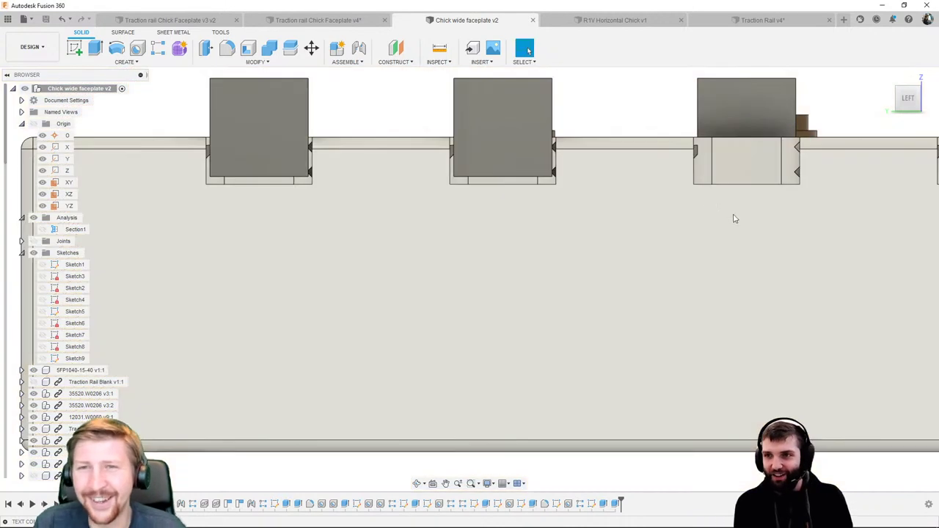
pyautogui.scroll(-4, 660, 227)
pyautogui.keyDown('shift'); pyautogui.moveTo(729, 226); pyautogui.dragTo(535, 261, button='middle'); pyautogui.keyUp('shift')
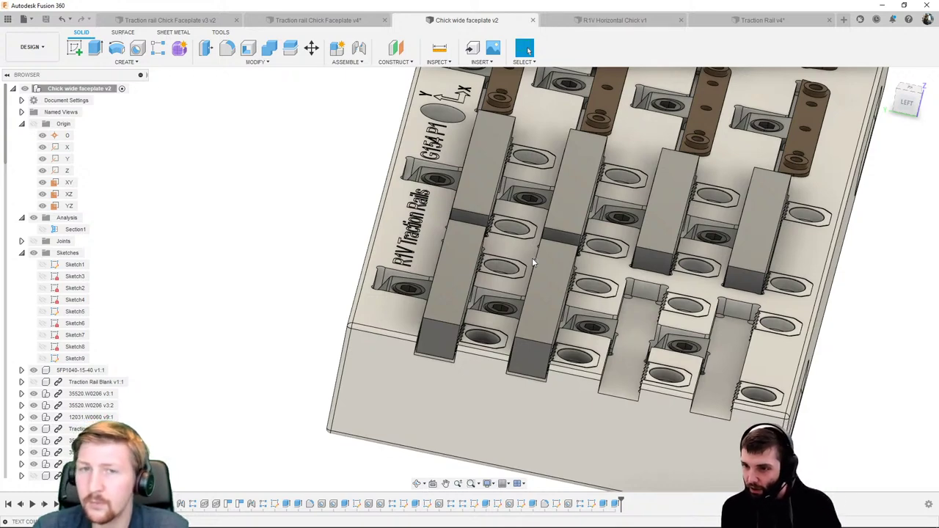
pyautogui.keyDown('shift'); pyautogui.moveTo(595, 297); pyautogui.dragTo(598, 311, button='middle'); pyautogui.keyUp('shift')
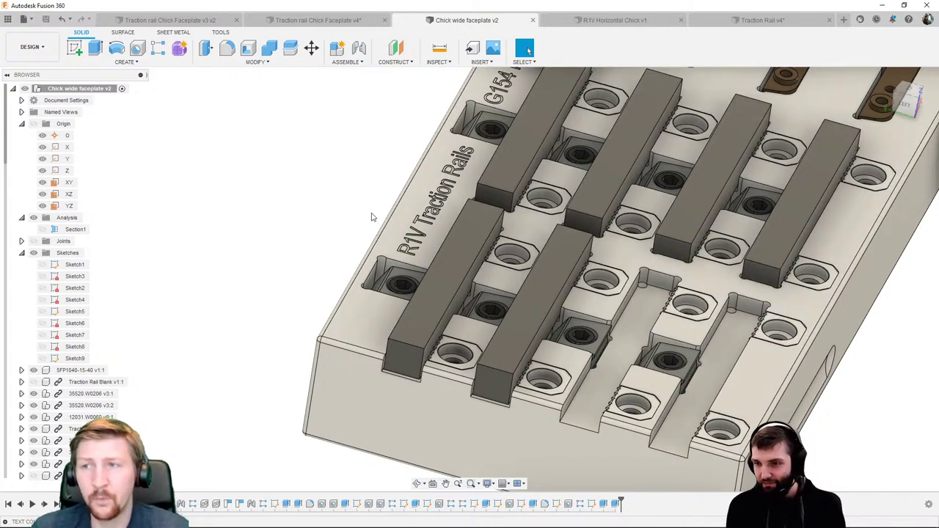
pyautogui.scroll(-2, 372, 218)
pyautogui.scroll(-2, 372, 217)
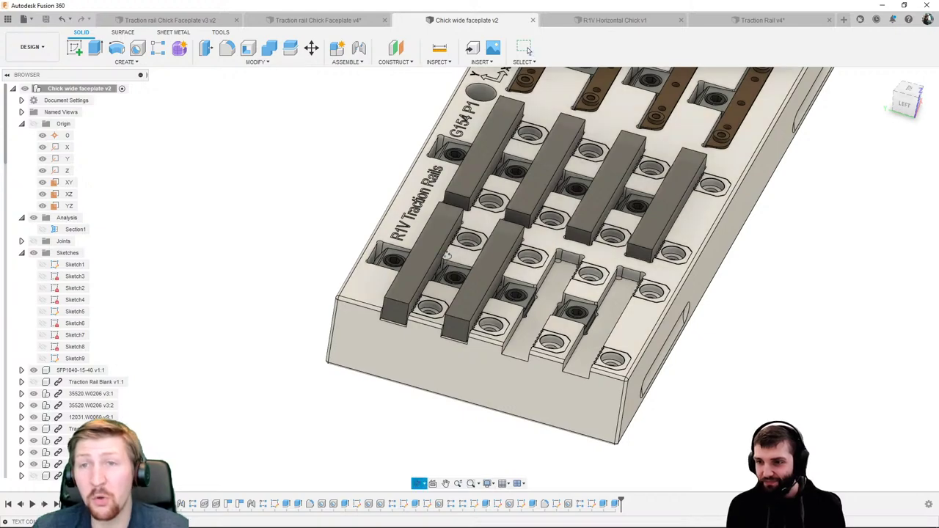
pyautogui.keyDown('shift'); pyautogui.moveTo(381, 212); pyautogui.dragTo(490, 237, button='middle'); pyautogui.keyUp('shift')
pyautogui.scroll(2, 507, 243)
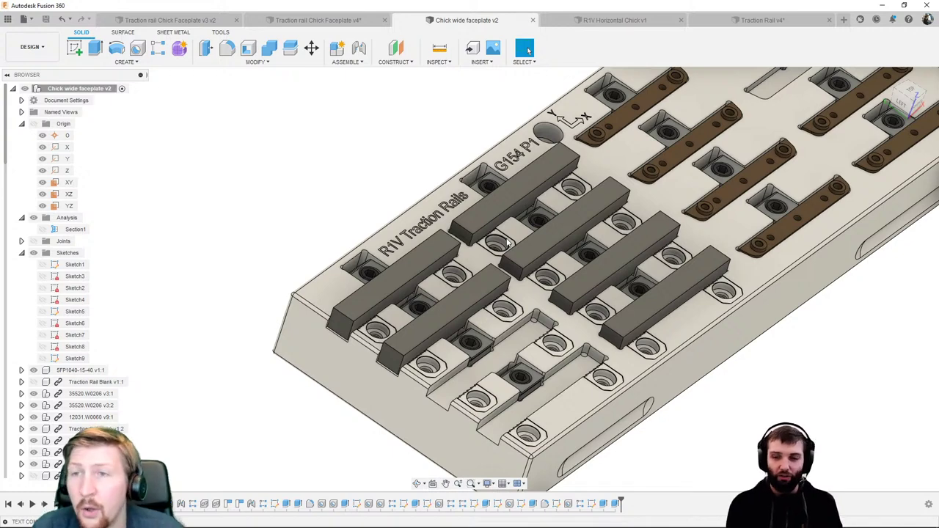
# Step: Zoom in on the rail pocket's side clearance from the left view, then back out
pyautogui.click(903, 104)
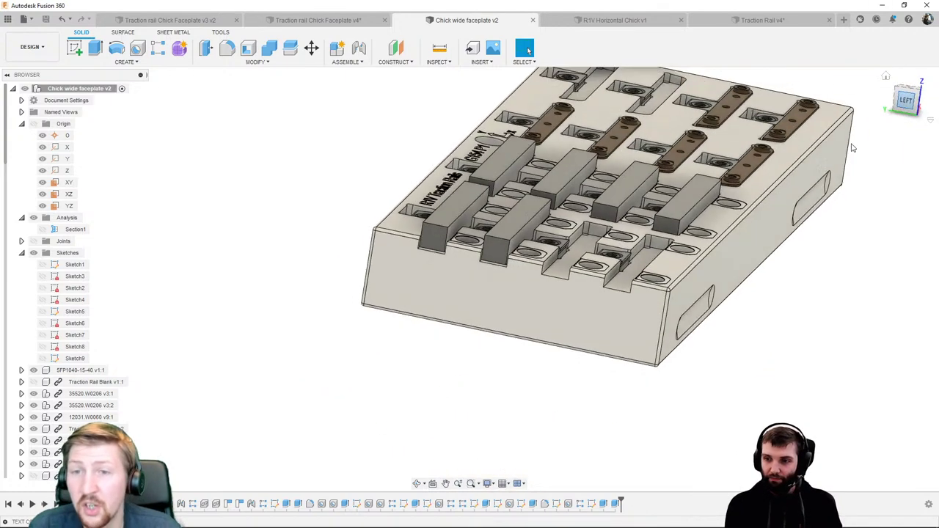
pyautogui.scroll(8, 683, 162)
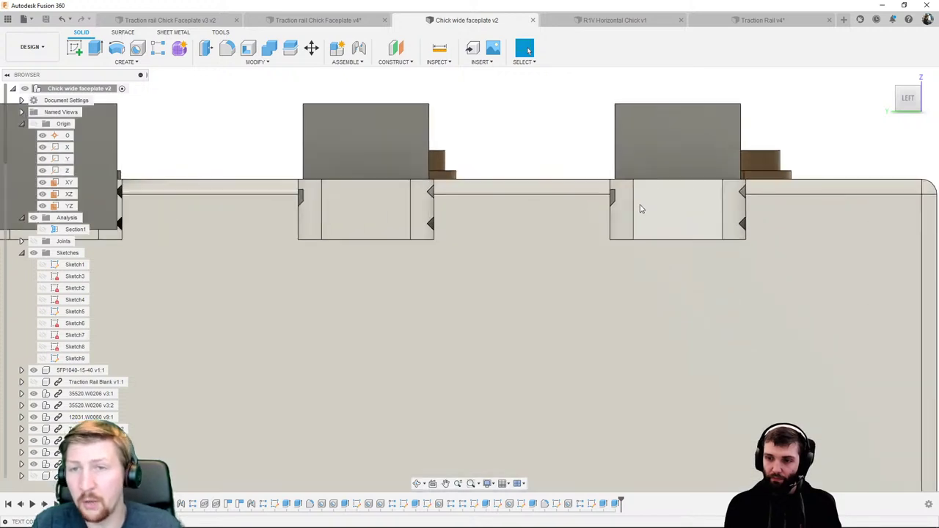
pyautogui.scroll(6, 639, 209)
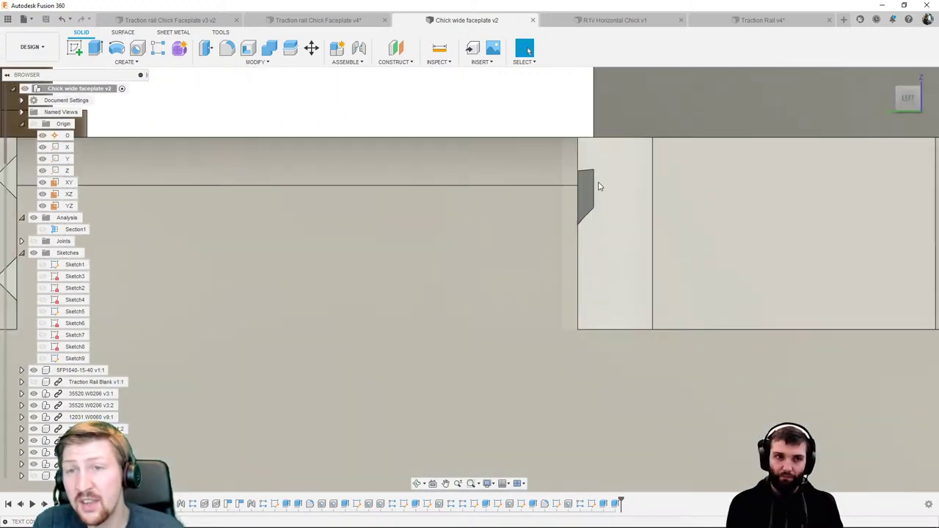
pyautogui.scroll(2, 598, 186)
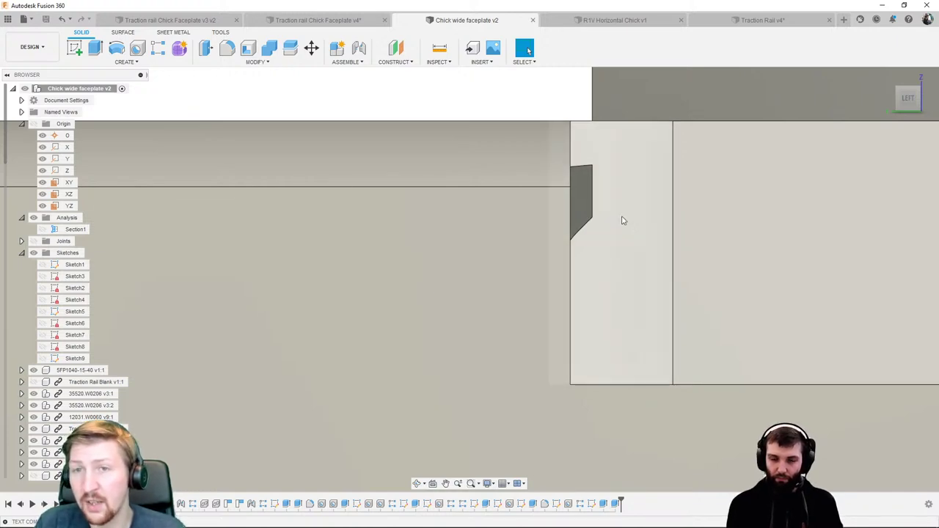
pyautogui.scroll(-6, 621, 217)
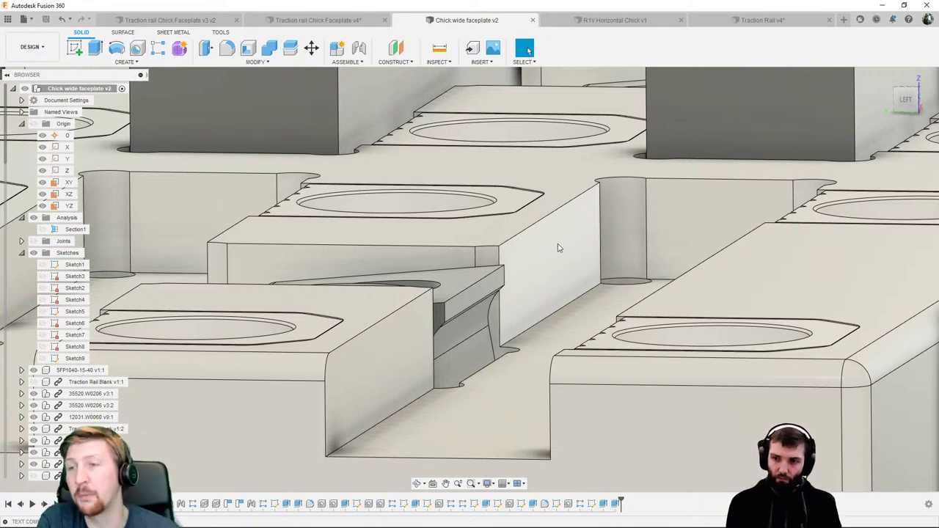
pyautogui.scroll(-2, 558, 248)
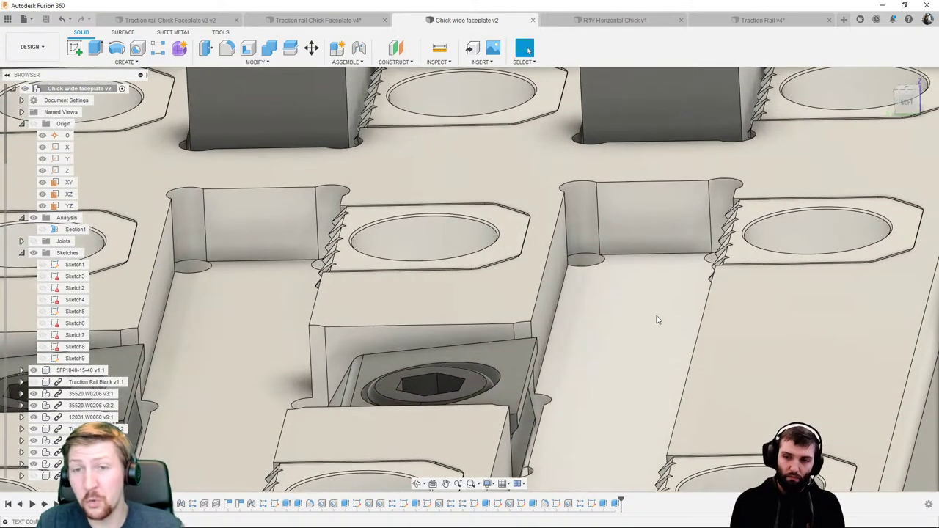
pyautogui.scroll(-3, 533, 375)
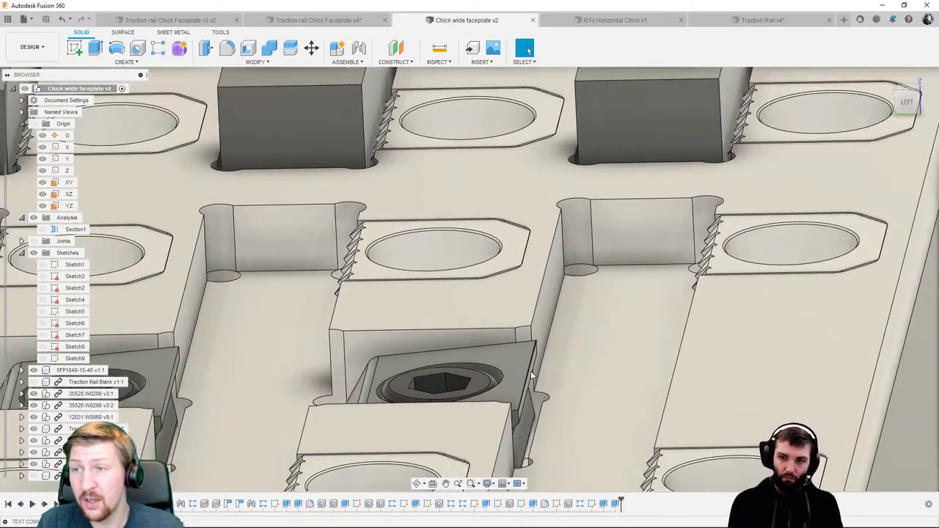
pyautogui.scroll(-5, 532, 376)
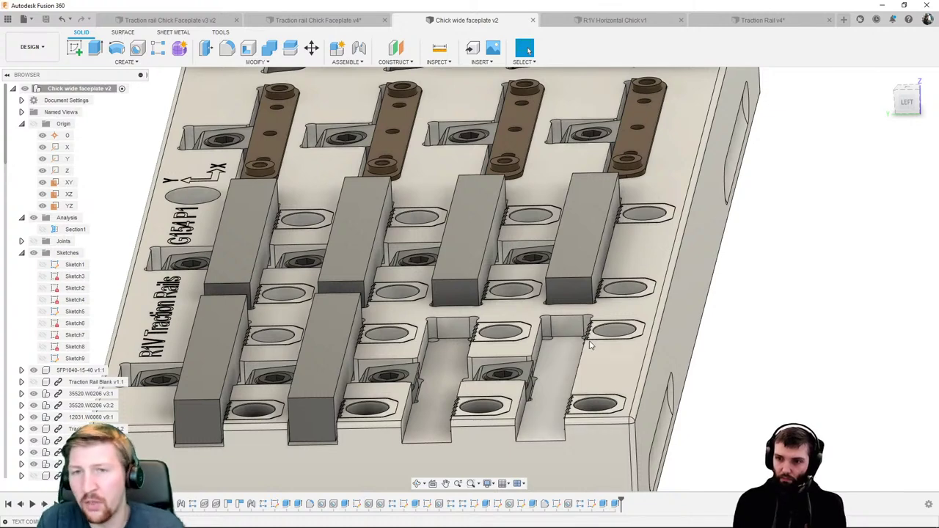
pyautogui.scroll(-3, 557, 367)
pyautogui.moveTo(547, 364); pyautogui.dragTo(600, 330, button='middle')
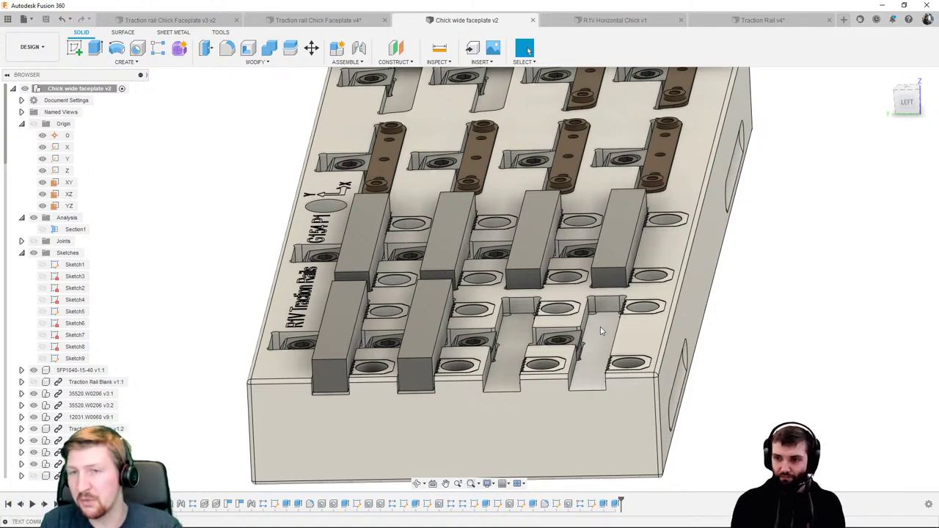
pyautogui.scroll(5, 600, 326)
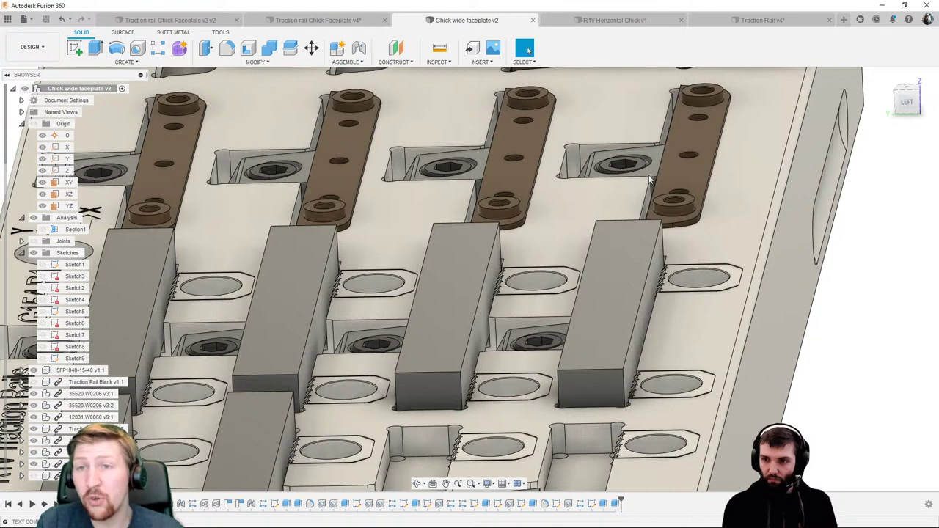
pyautogui.scroll(-3, 658, 171)
pyautogui.keyDown('shift'); pyautogui.moveTo(666, 184); pyautogui.dragTo(663, 224, button='middle'); pyautogui.keyUp('shift')
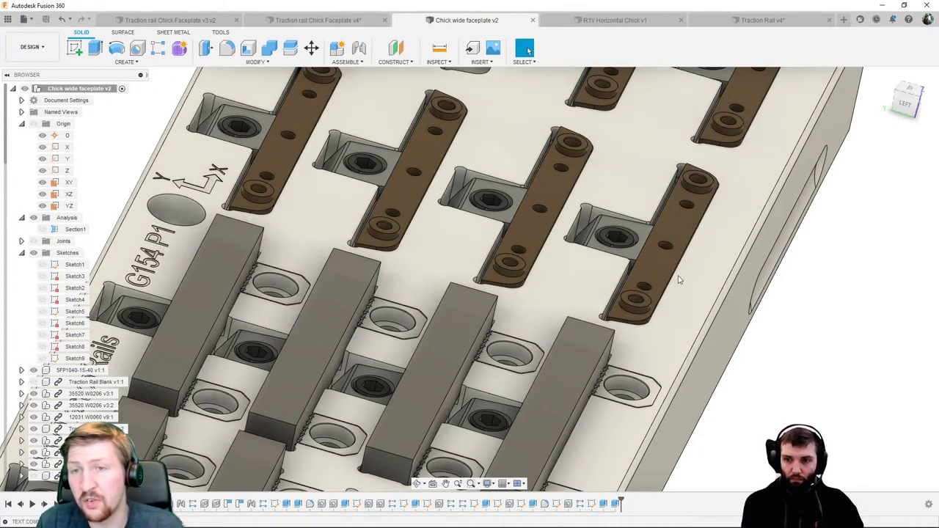
pyautogui.scroll(-1, 646, 253)
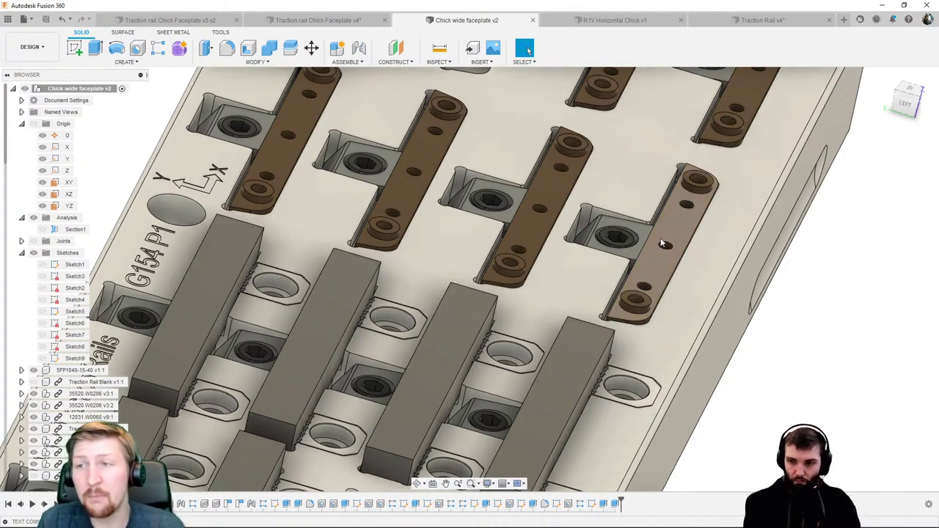
pyautogui.scroll(-2, 635, 247)
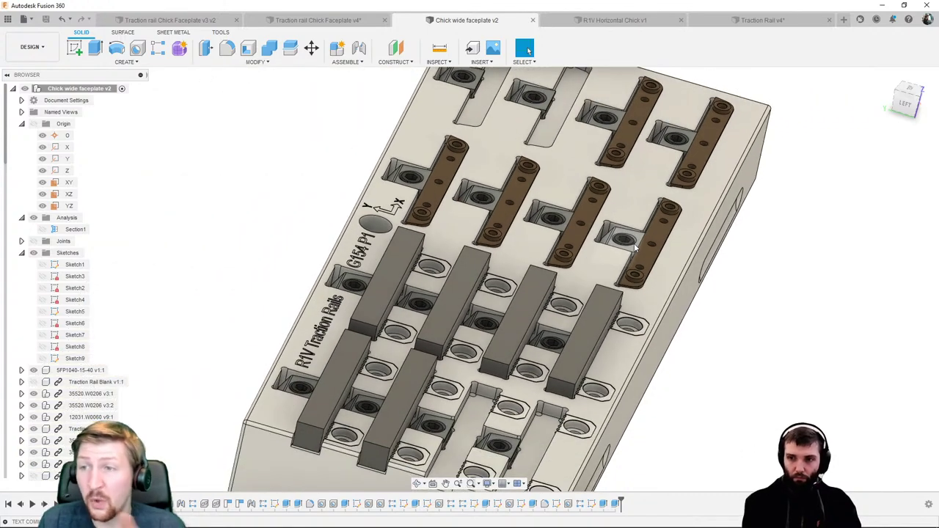
pyautogui.keyDown('shift'); pyautogui.moveTo(635, 247); pyautogui.dragTo(466, 232, button='middle'); pyautogui.keyUp('shift')
pyautogui.scroll(-2, 588, 239)
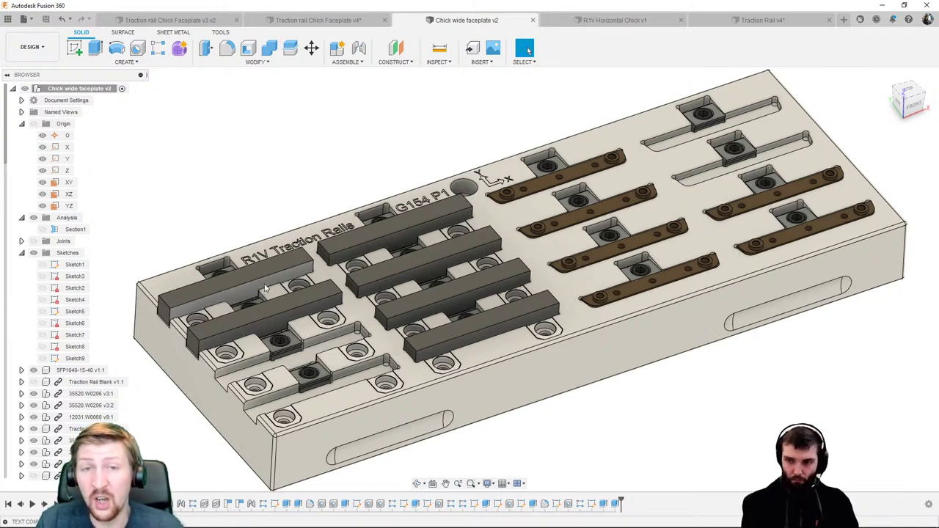
pyautogui.moveTo(265, 288); pyautogui.dragTo(286, 258, button='middle')
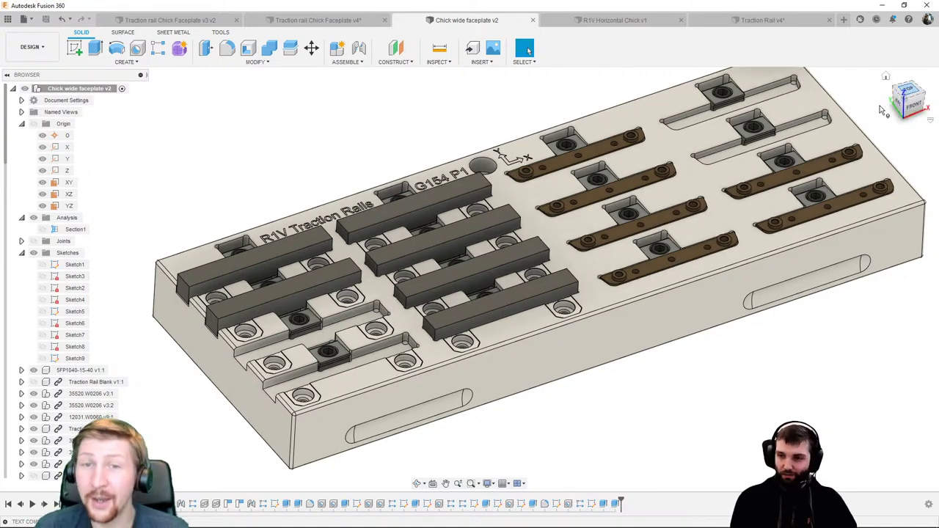
pyautogui.click(908, 93)
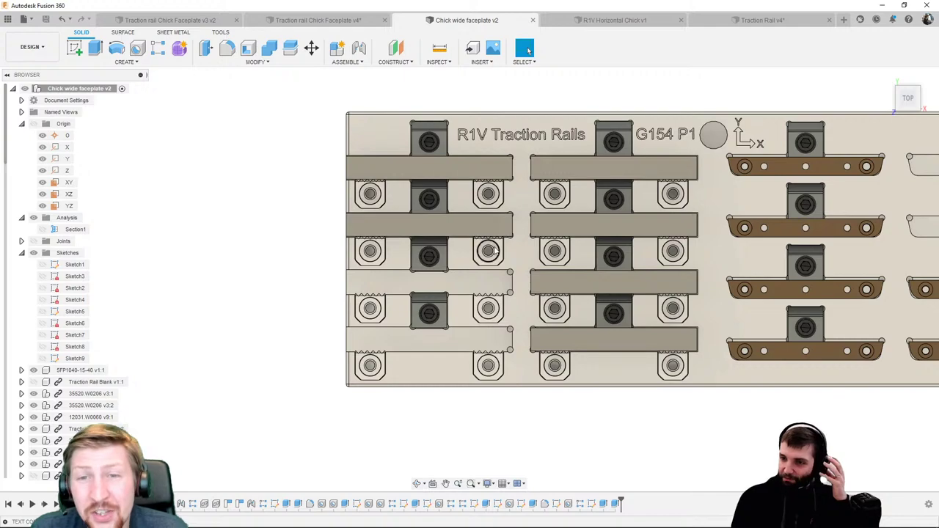
pyautogui.scroll(8, 495, 251)
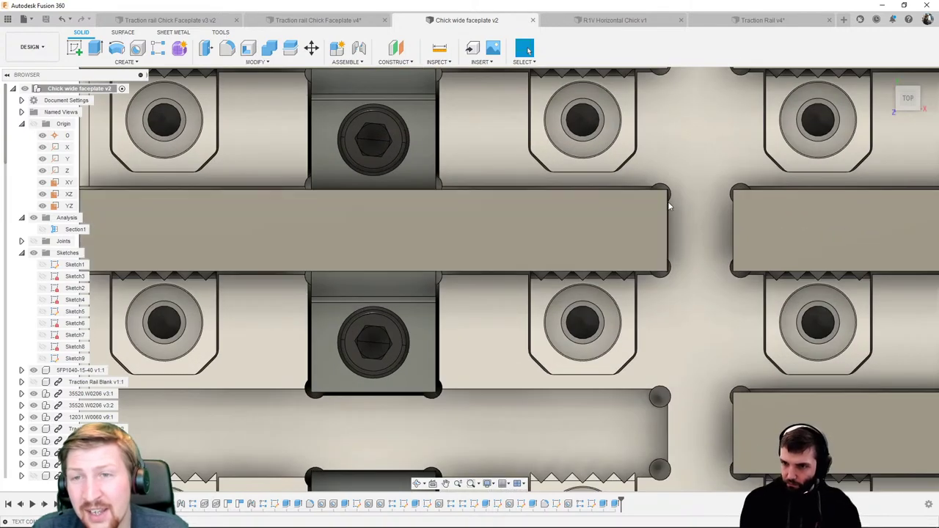
pyautogui.scroll(4, 660, 197)
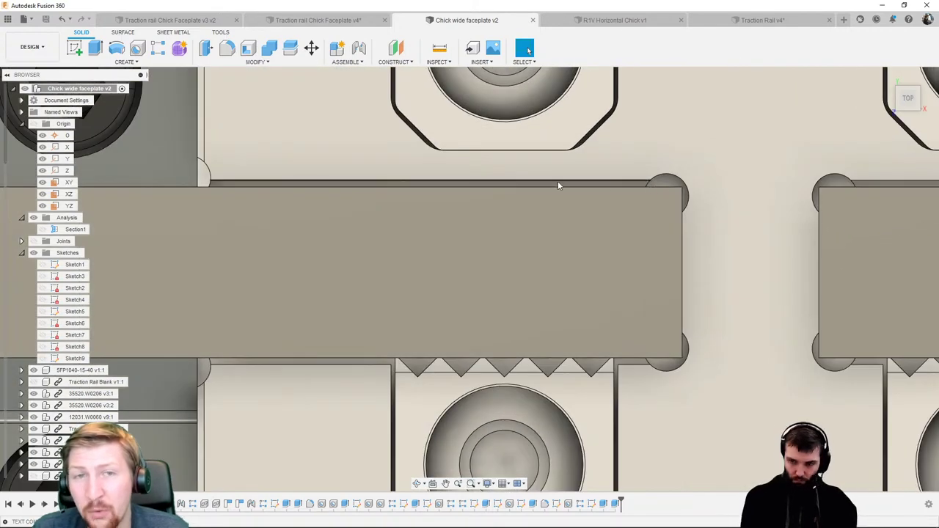
pyautogui.moveTo(572, 296); pyautogui.dragTo(606, 279, button='middle')
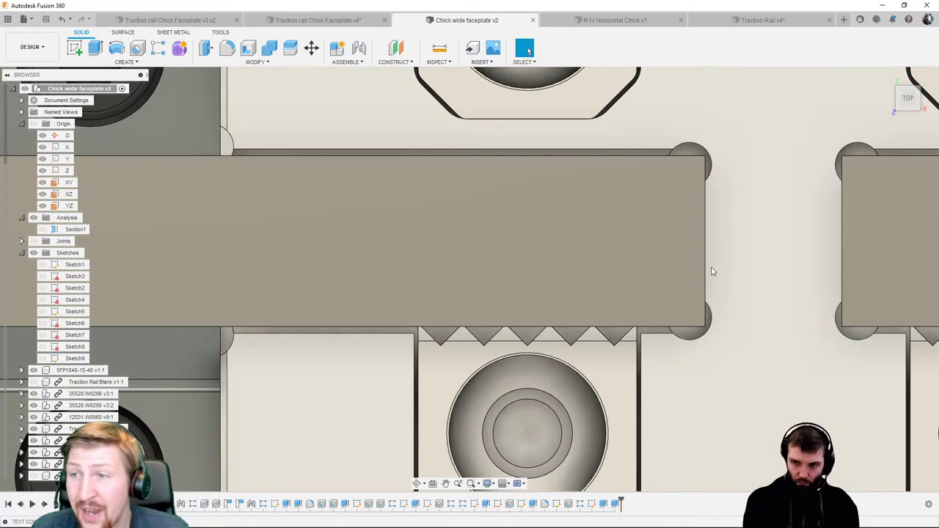
pyautogui.scroll(-6, 705, 228)
pyautogui.moveTo(701, 216); pyautogui.dragTo(342, 212, button='middle')
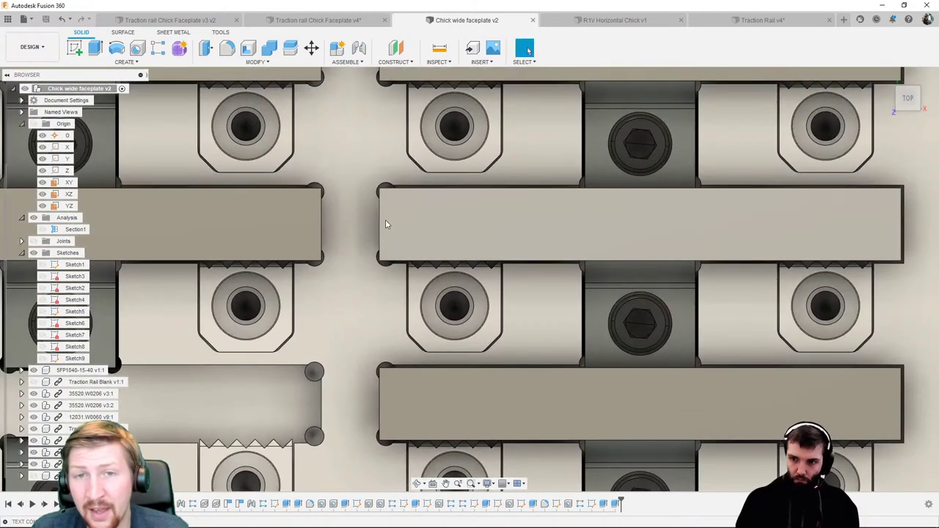
pyautogui.scroll(-4, 385, 223)
pyautogui.scroll(2, 409, 227)
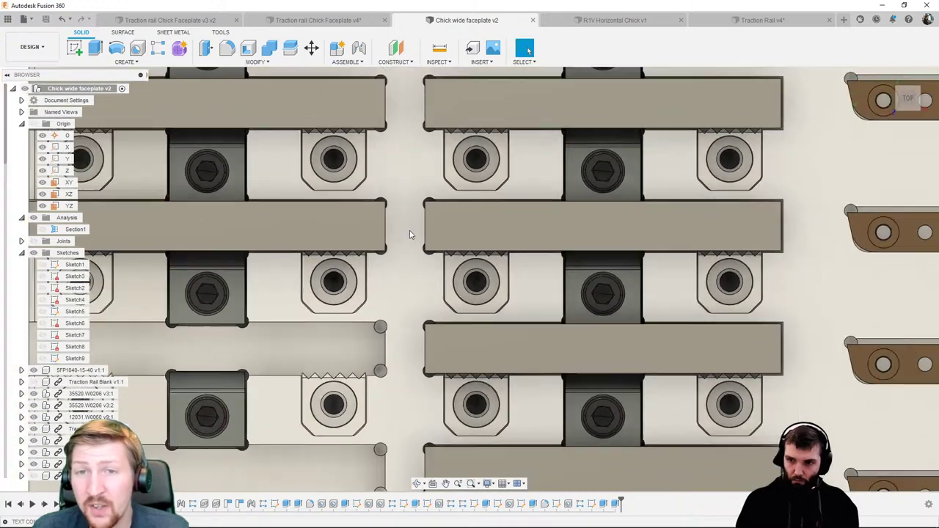
pyautogui.scroll(-2, 411, 235)
pyautogui.moveTo(415, 240); pyautogui.dragTo(450, 247, button='middle')
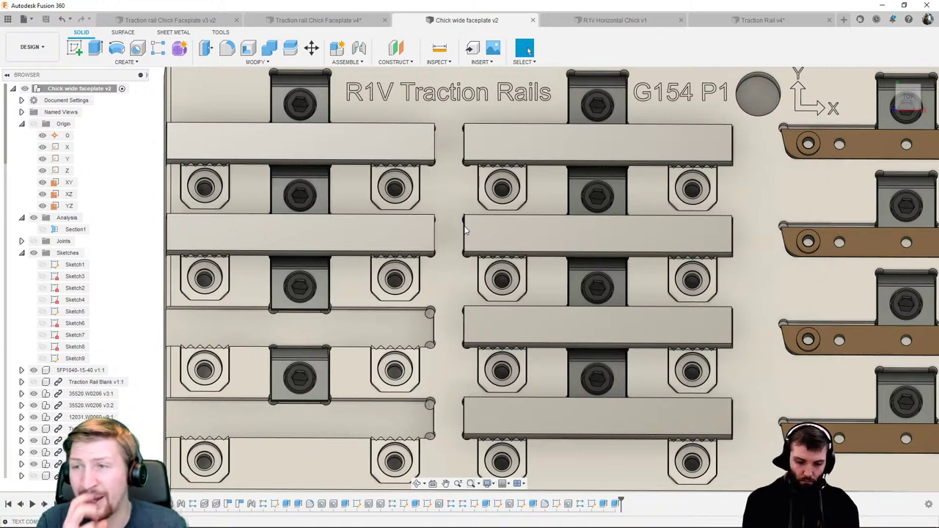
pyautogui.scroll(-5, 463, 231)
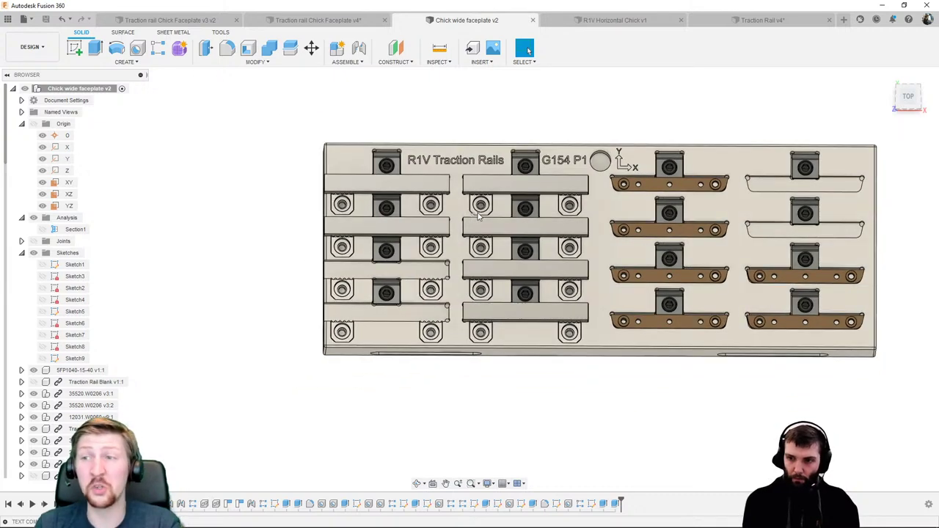
pyautogui.scroll(3, 448, 229)
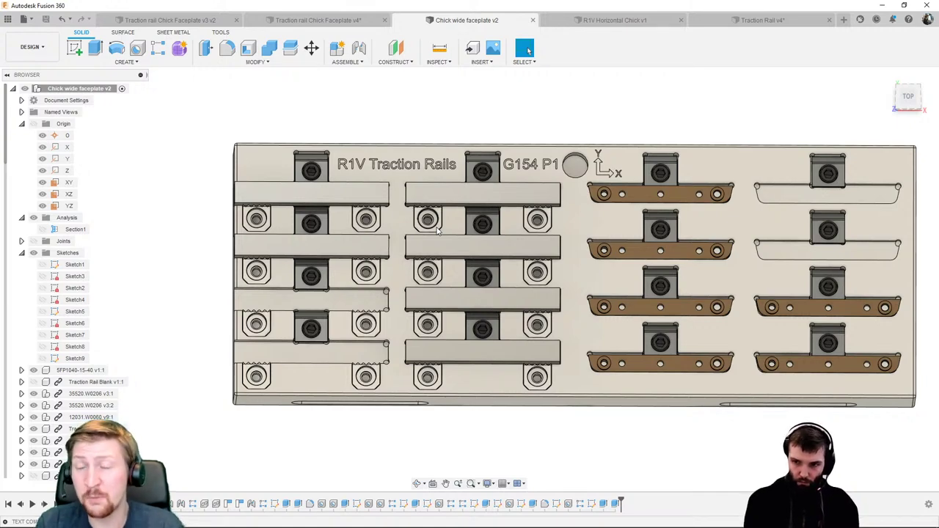
pyautogui.scroll(4, 438, 230)
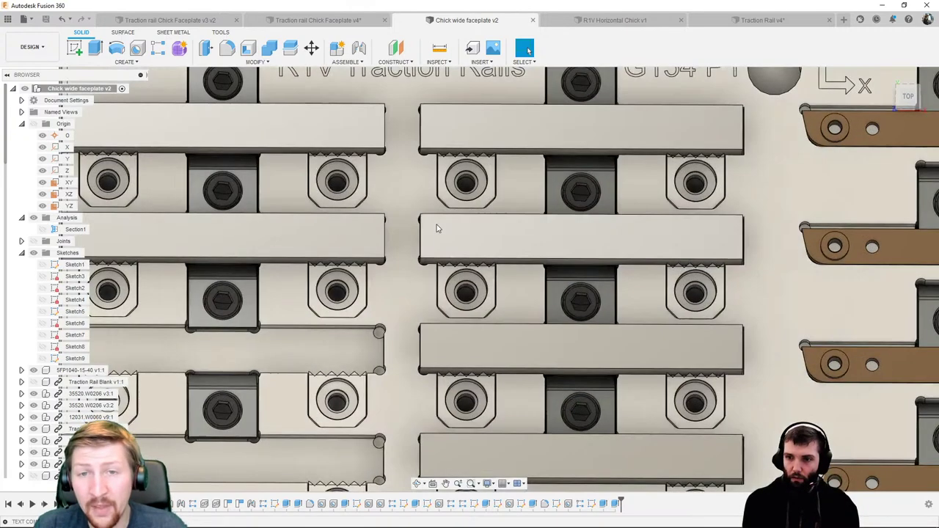
pyautogui.scroll(3, 433, 237)
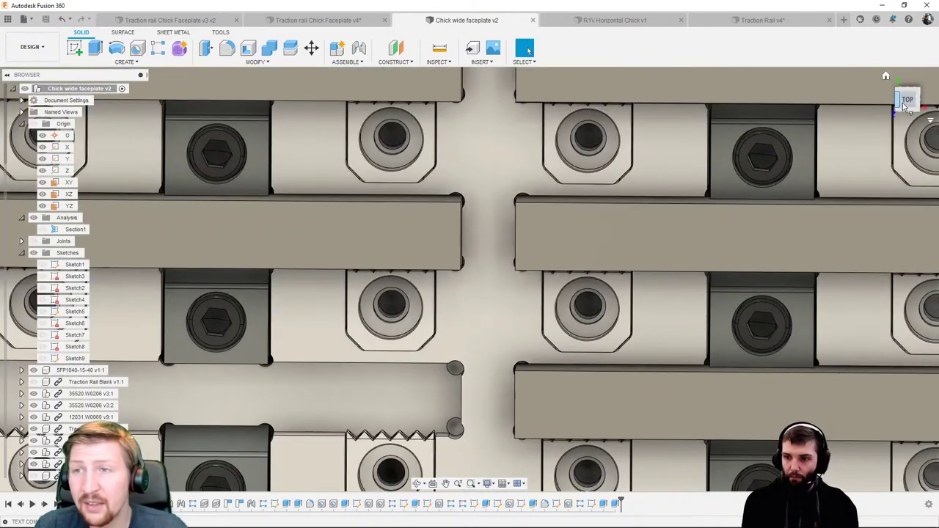
pyautogui.scroll(4, 380, 239)
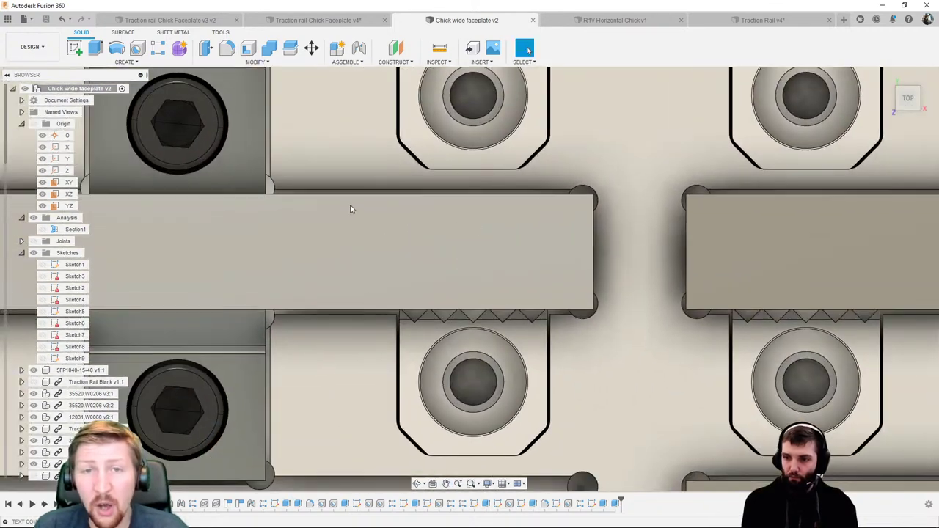
pyautogui.scroll(-2, 358, 204)
pyautogui.moveTo(359, 206); pyautogui.dragTo(469, 212, button='middle')
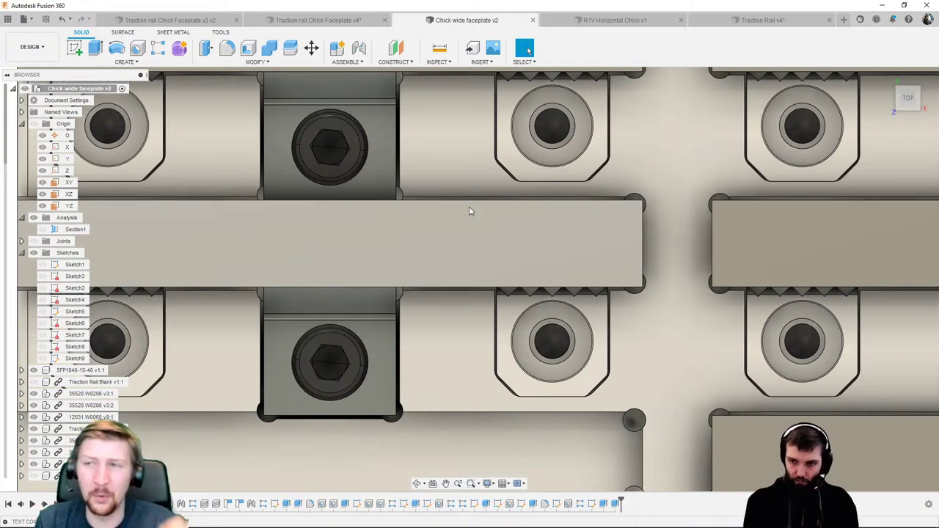
pyautogui.scroll(-2, 469, 212)
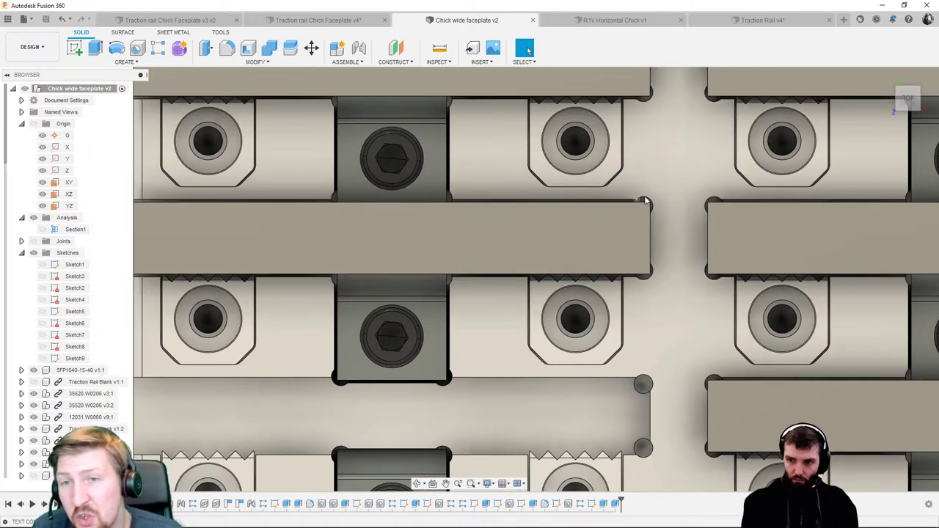
pyautogui.scroll(4, 625, 210)
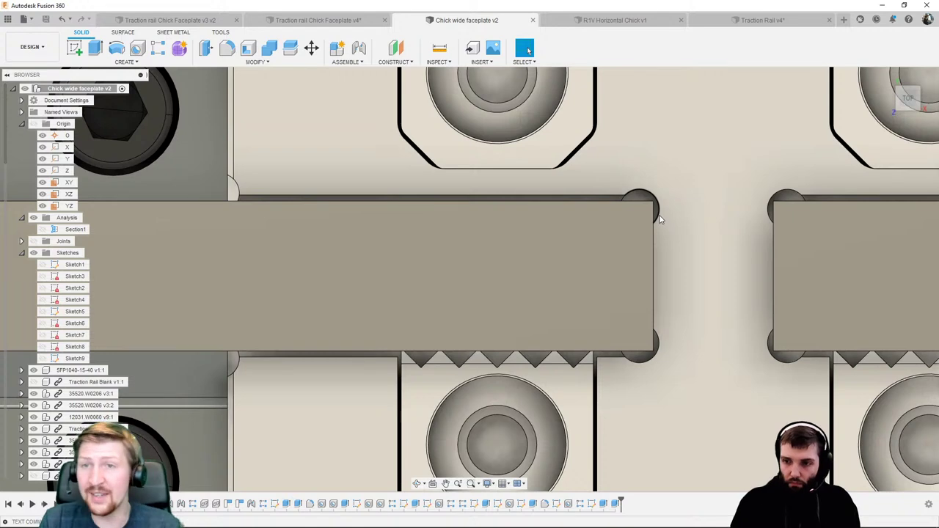
pyautogui.scroll(2, 659, 214)
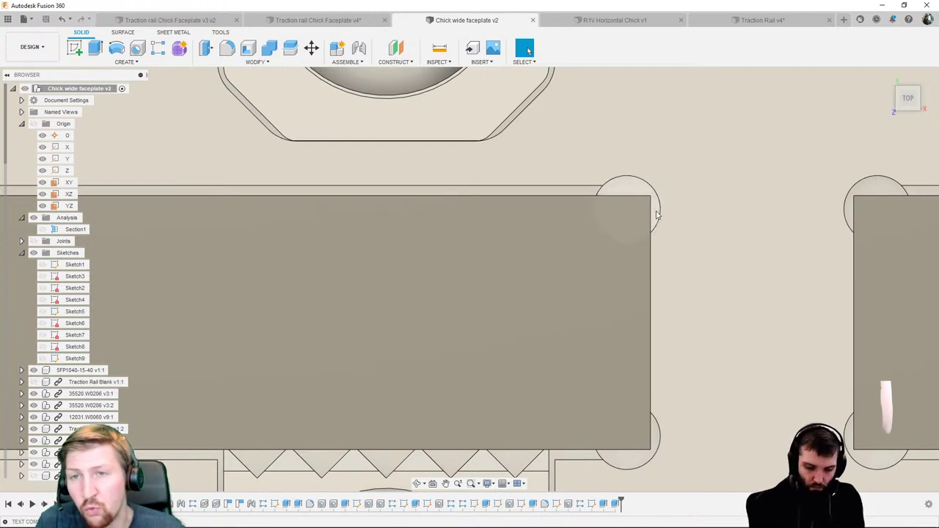
pyautogui.scroll(-2, 663, 214)
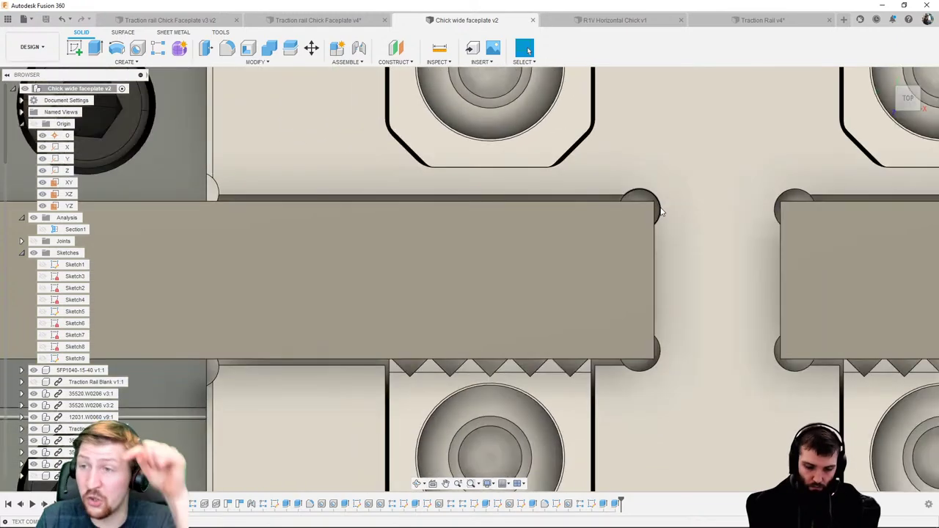
pyautogui.scroll(-4, 662, 213)
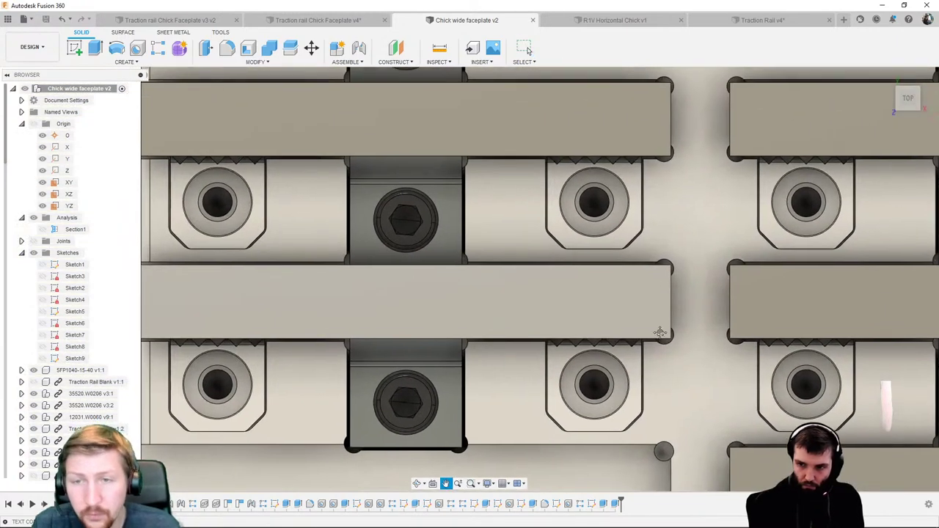
# Step: Review Sketch3's profile, then create Sketch10 on the faceplate's top face
pyautogui.scroll(-2, 658, 349)
pyautogui.moveTo(652, 360); pyautogui.dragTo(587, 325, button='middle')
pyautogui.scroll(-3, 626, 328)
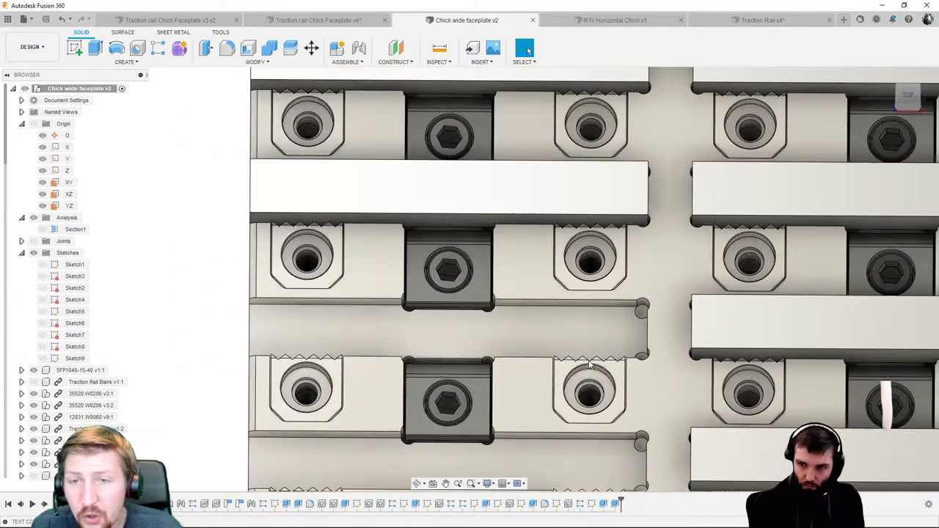
pyautogui.click(356, 506)
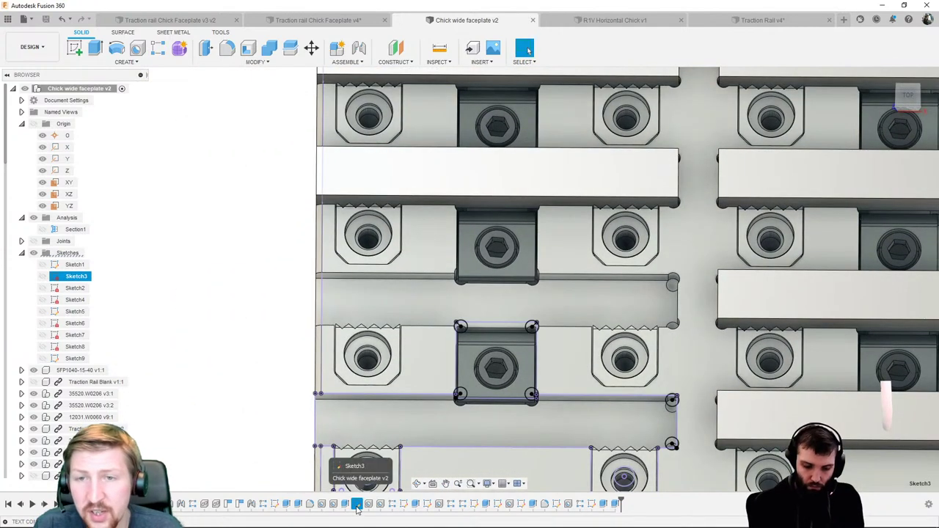
pyautogui.press('Escape')
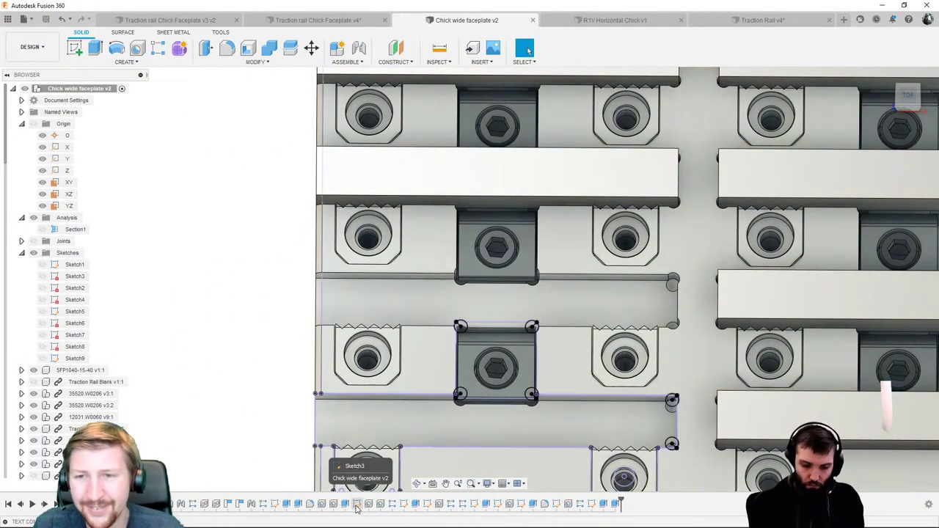
pyautogui.click(74, 48)
pyautogui.click(685, 388)
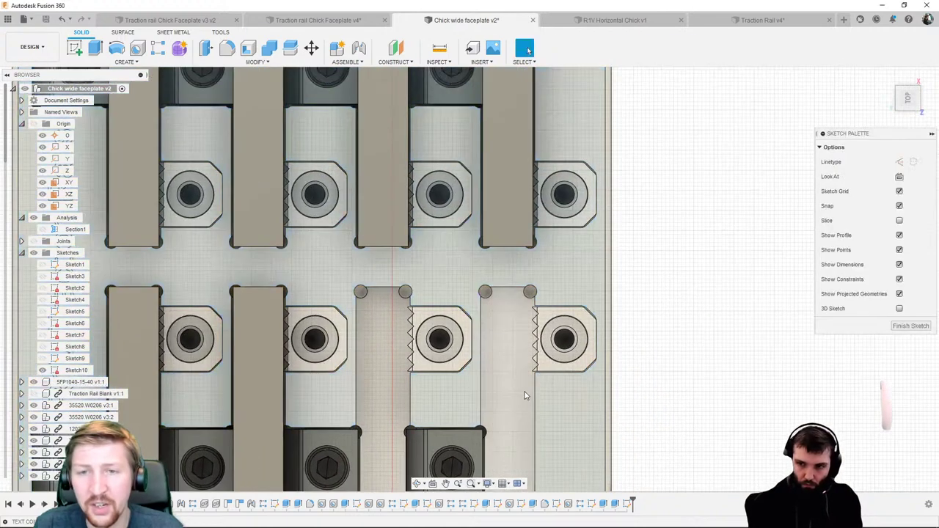
# Step: Project the faceplate body's edges into Sketch10 using the bodies selection filter
pyautogui.scroll(5, 470, 253)
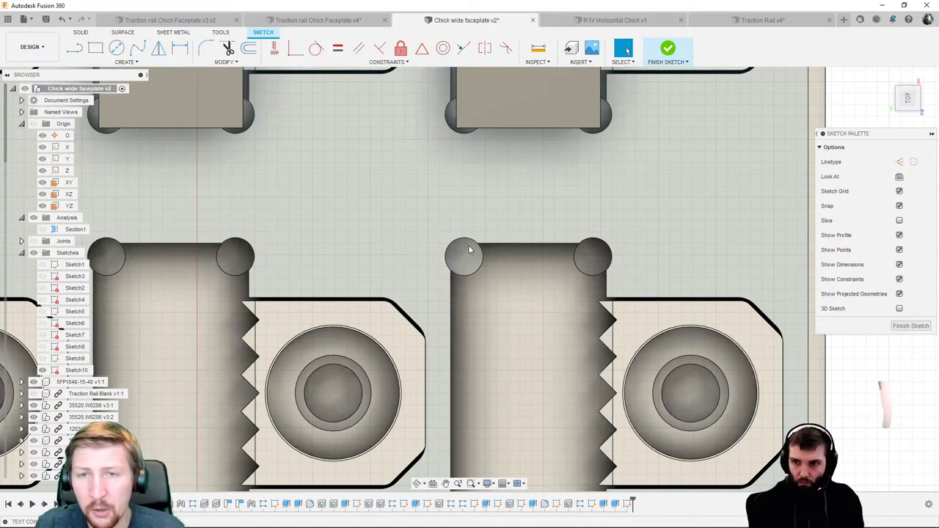
pyautogui.click(525, 229)
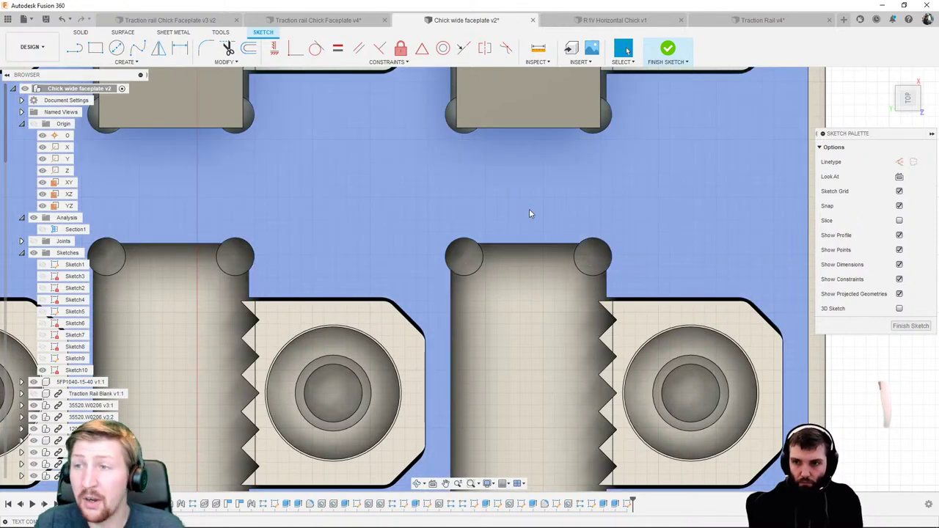
pyautogui.press('p')
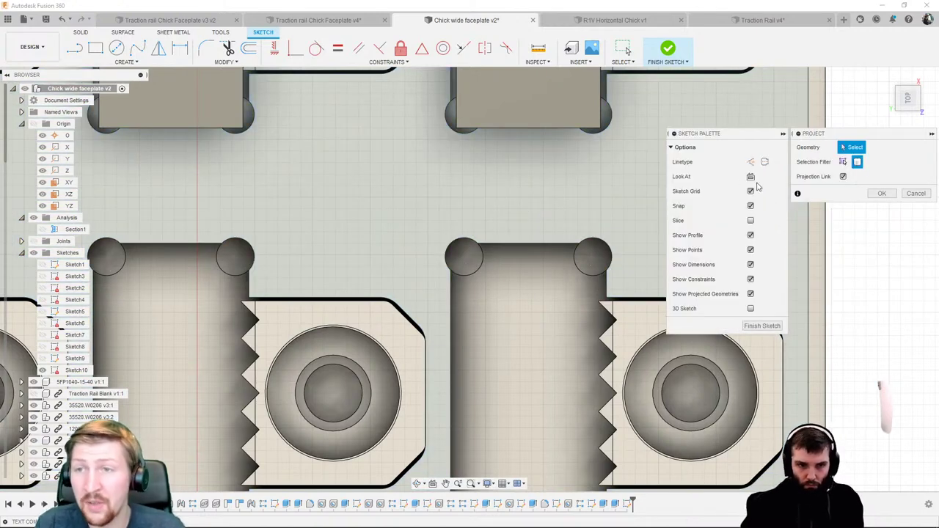
pyautogui.click(842, 161)
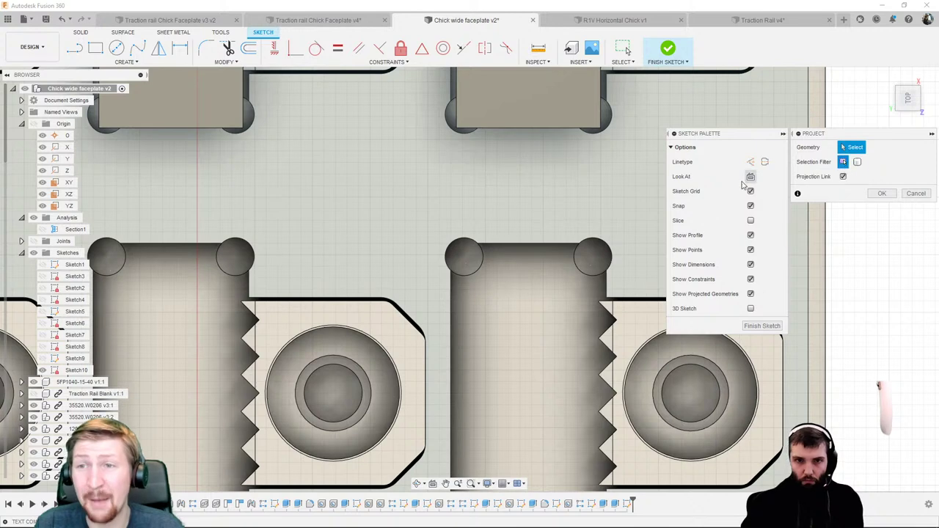
pyautogui.click(574, 183)
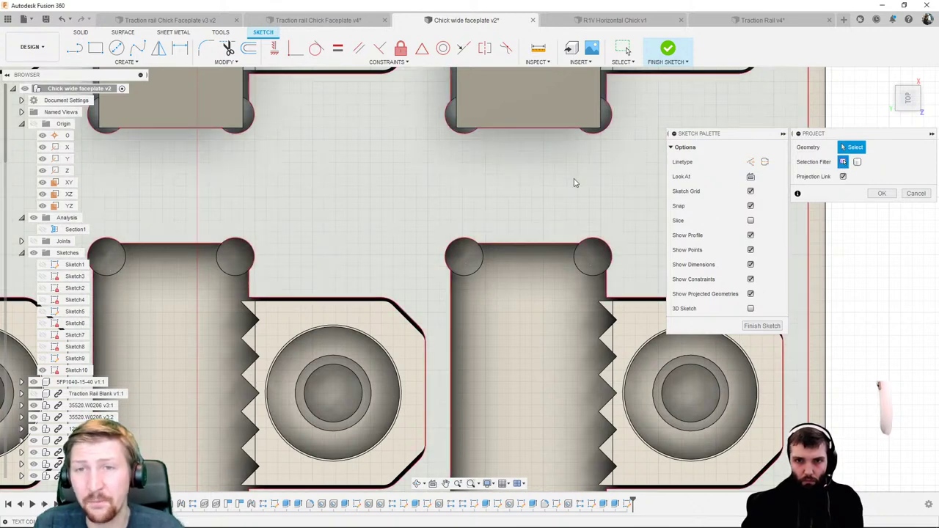
pyautogui.click(574, 182)
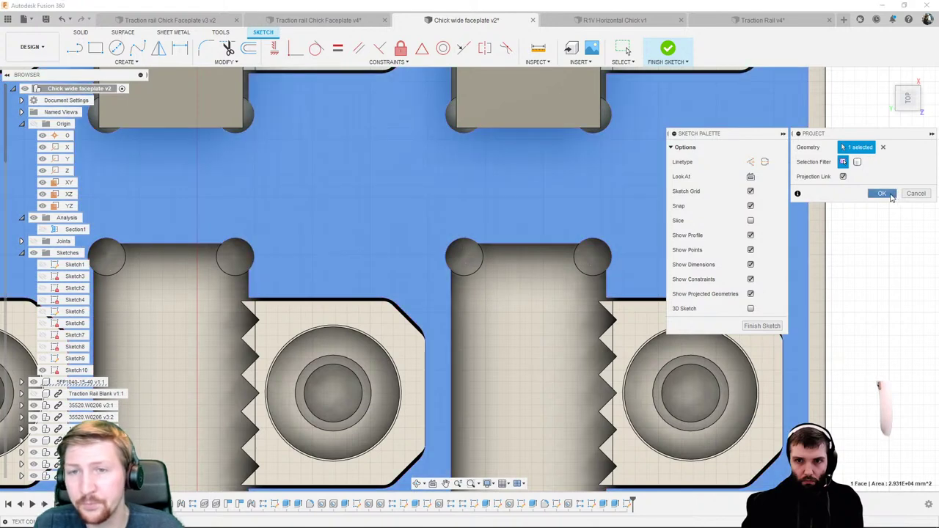
pyautogui.click(882, 193)
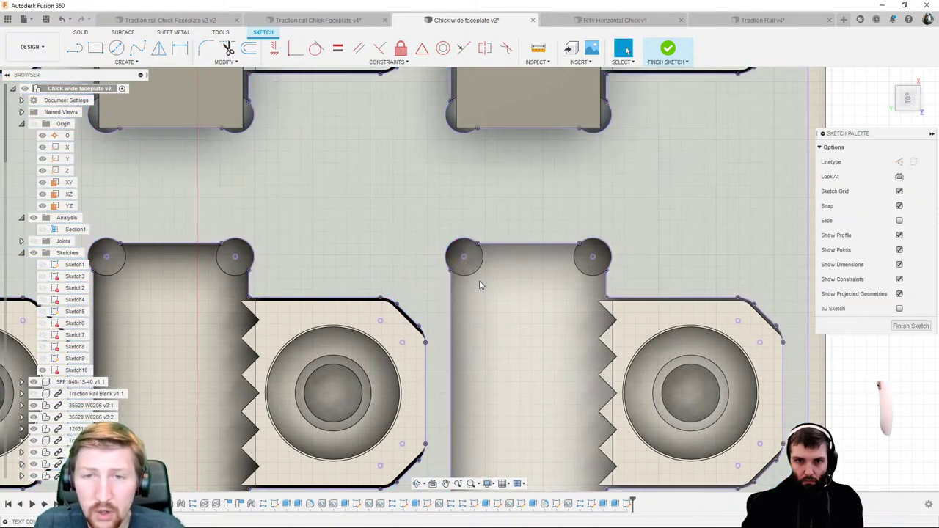
# Step: Draw a vertical line up from the pocket's left edge and a horizontal line across the circle tops
pyautogui.scroll(2, 465, 272)
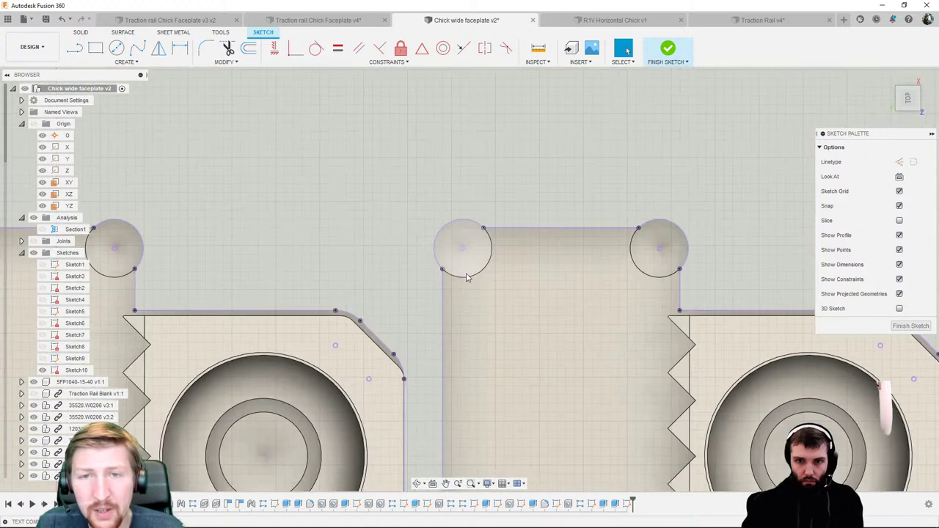
pyautogui.press('l')
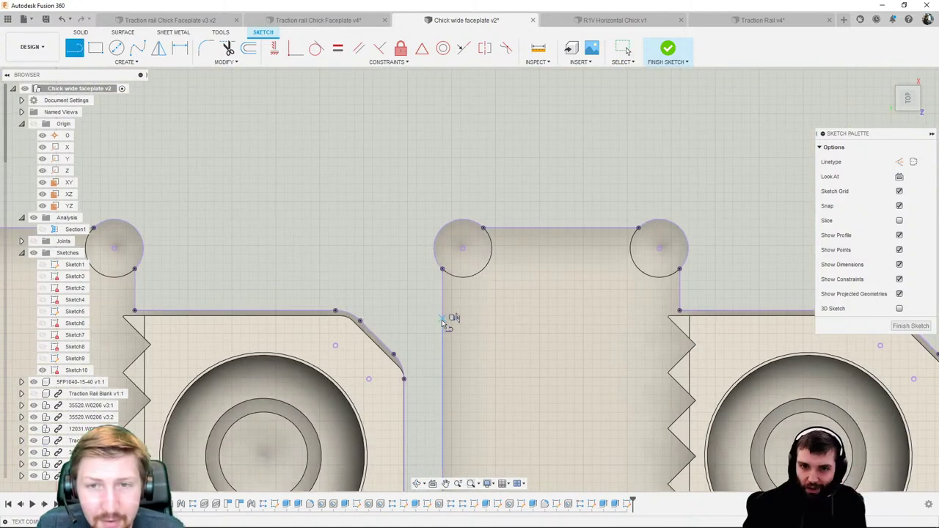
pyautogui.click(443, 347)
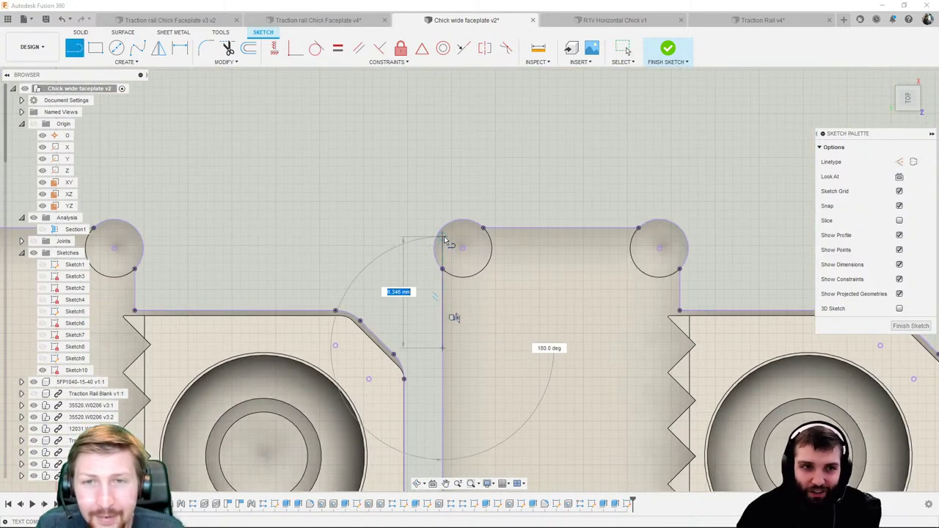
pyautogui.click(442, 205)
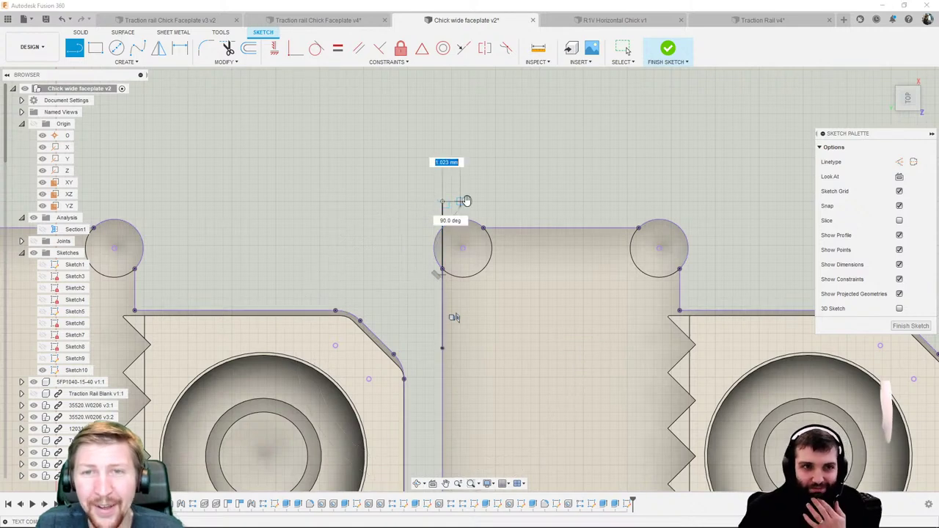
pyautogui.press('Escape')
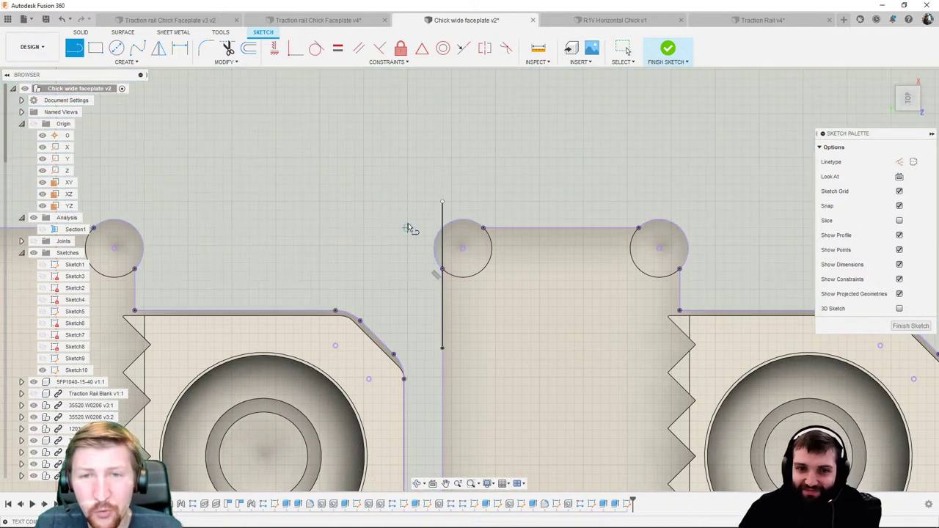
pyautogui.click(408, 227)
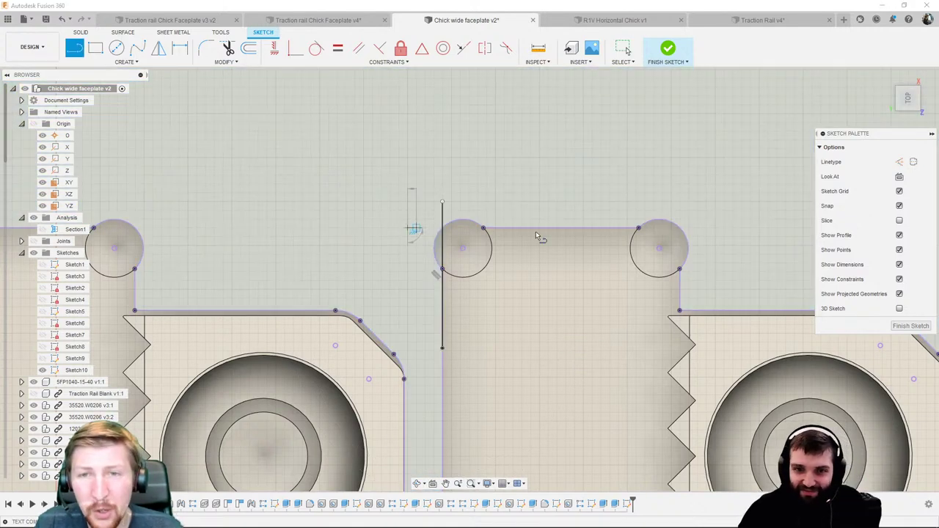
pyautogui.click(697, 227)
pyautogui.press('Escape')
pyautogui.press('Escape')
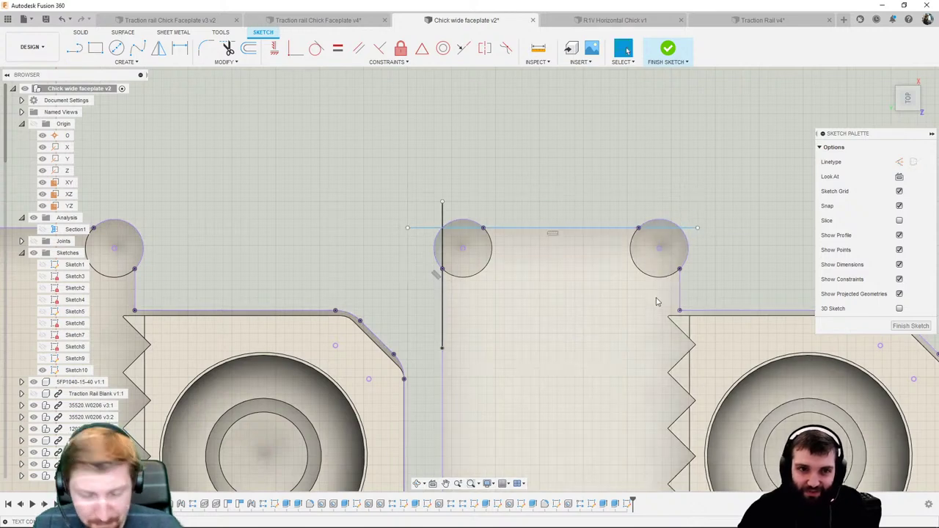
# Step: Draw a vertical line rising from the pocket's right corner
pyautogui.press('l')
pyautogui.click(679, 310)
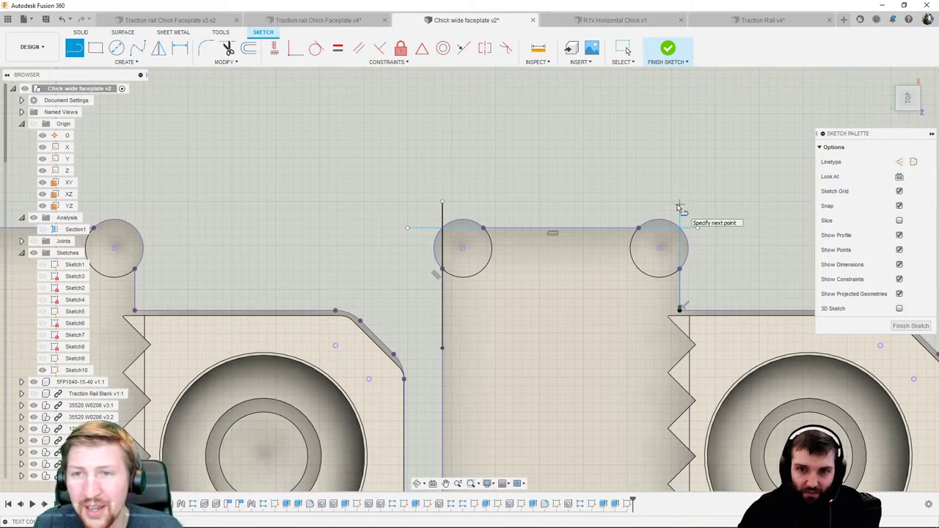
pyautogui.press('Escape')
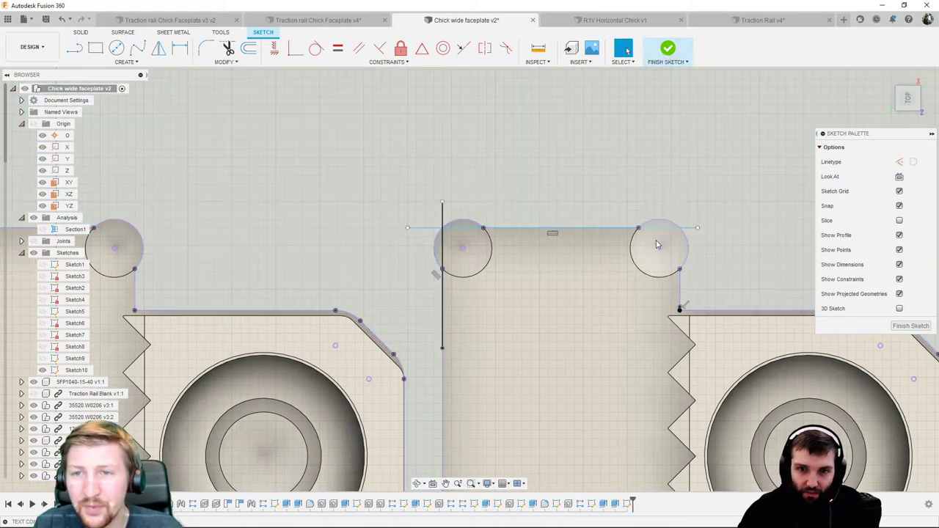
pyautogui.press('l')
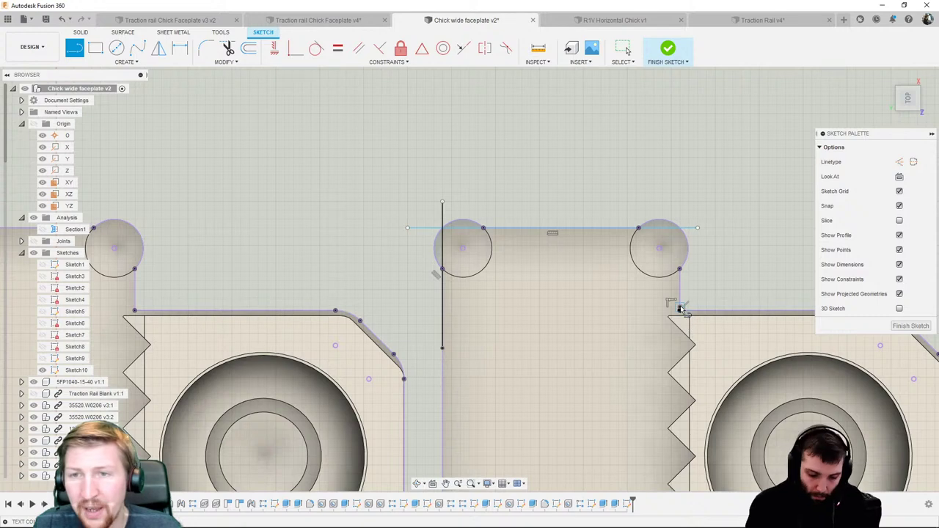
pyautogui.moveTo(680, 309); pyautogui.dragTo(679, 202)
pyautogui.press('Escape')
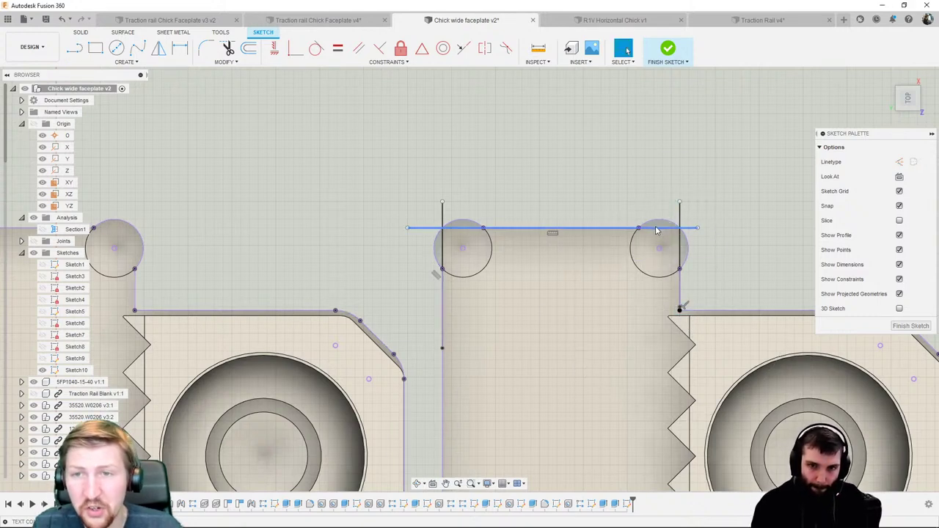
# Step: Constrain the top line horizontal, snapping it against both corner circles
pyautogui.click(368, 63)
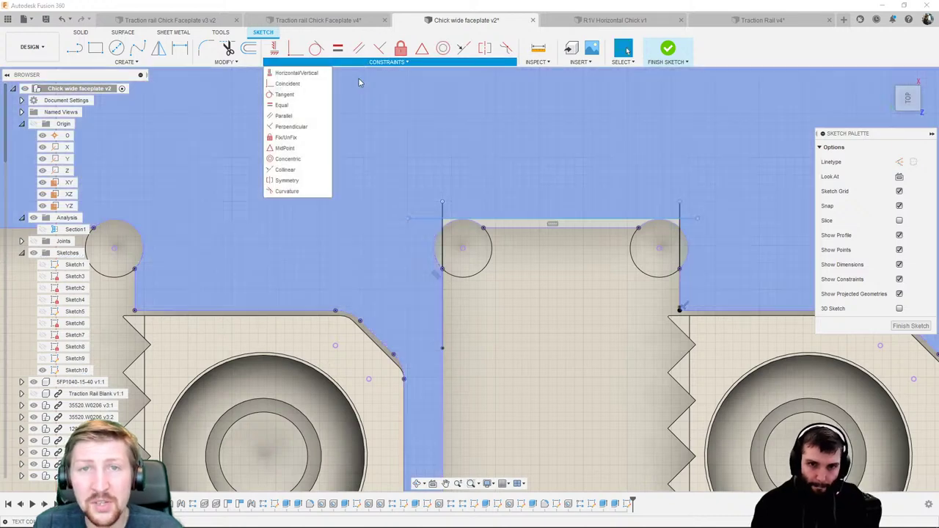
pyautogui.click(283, 73)
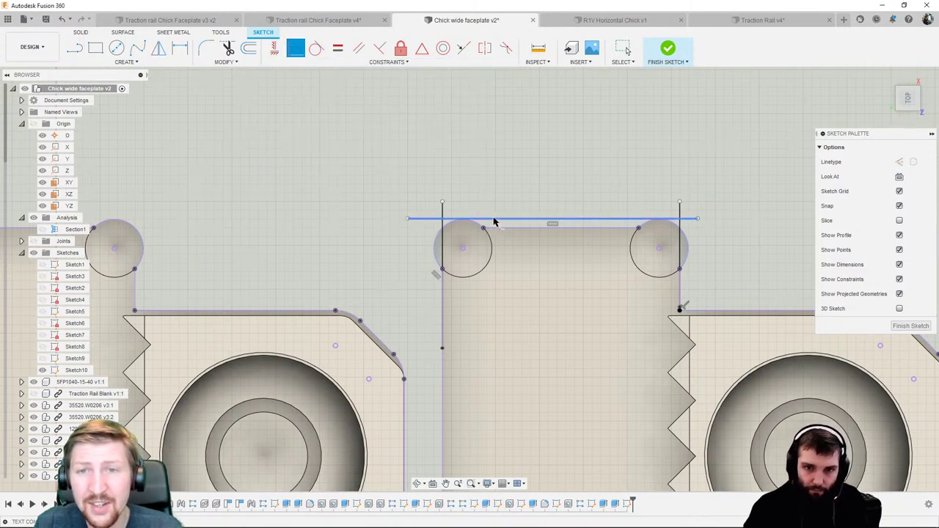
pyautogui.click(493, 219)
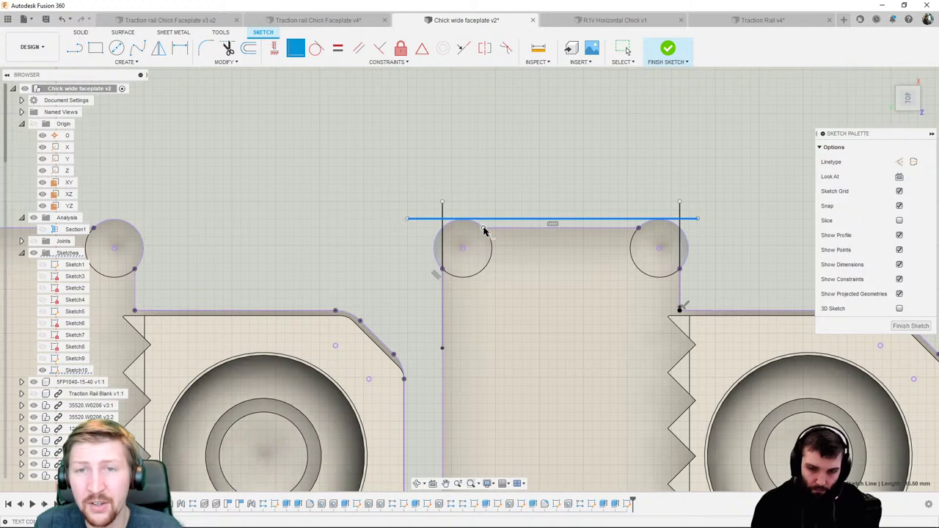
pyautogui.click(483, 230)
# Step: Trim the line stubs past the top-left and top-right pocket corners
pyautogui.press('t')
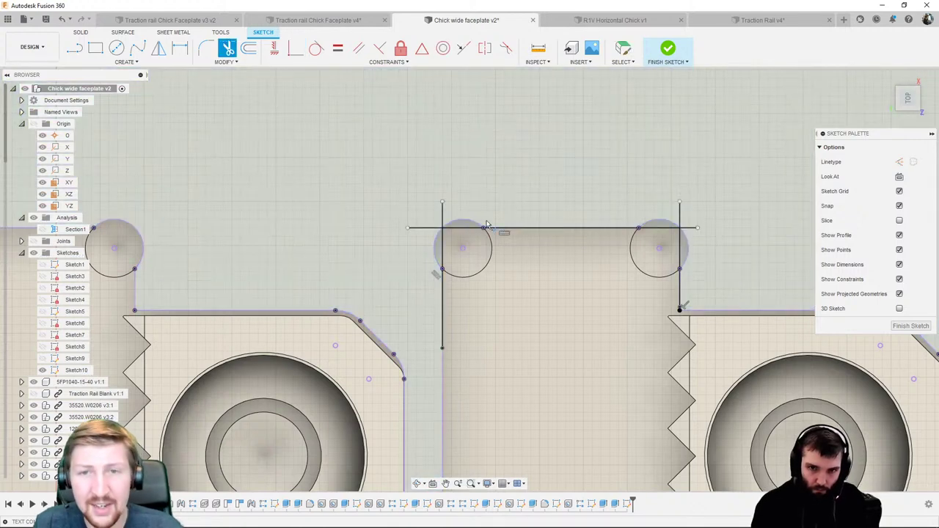
pyautogui.click(430, 233)
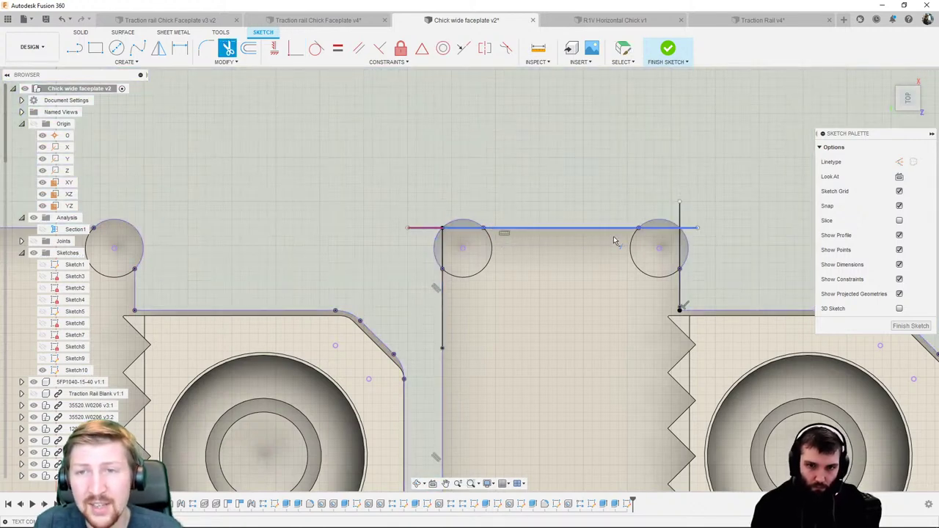
pyautogui.click(690, 229)
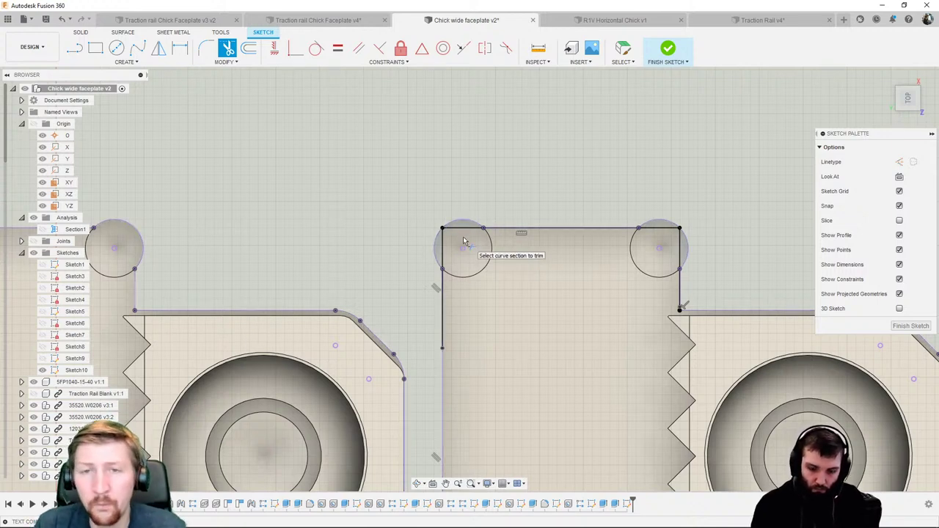
pyautogui.press('Escape')
pyautogui.press('c')
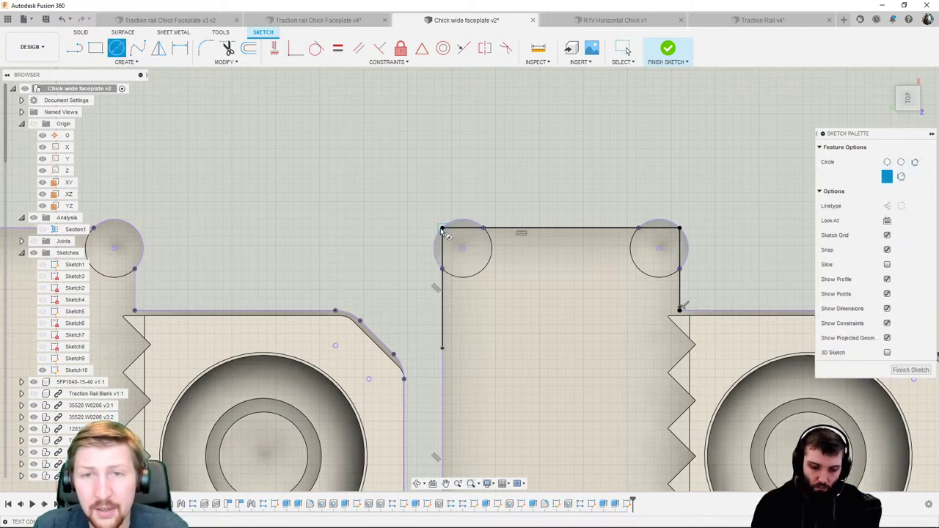
pyautogui.click(442, 228)
pyautogui.write('3')
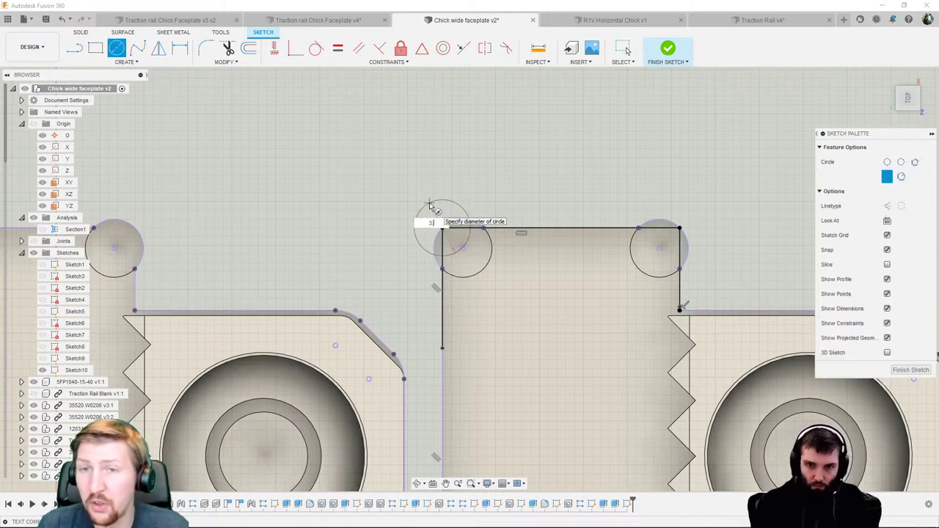
pyautogui.write('.3')
pyautogui.press('Return')
pyautogui.press('Escape')
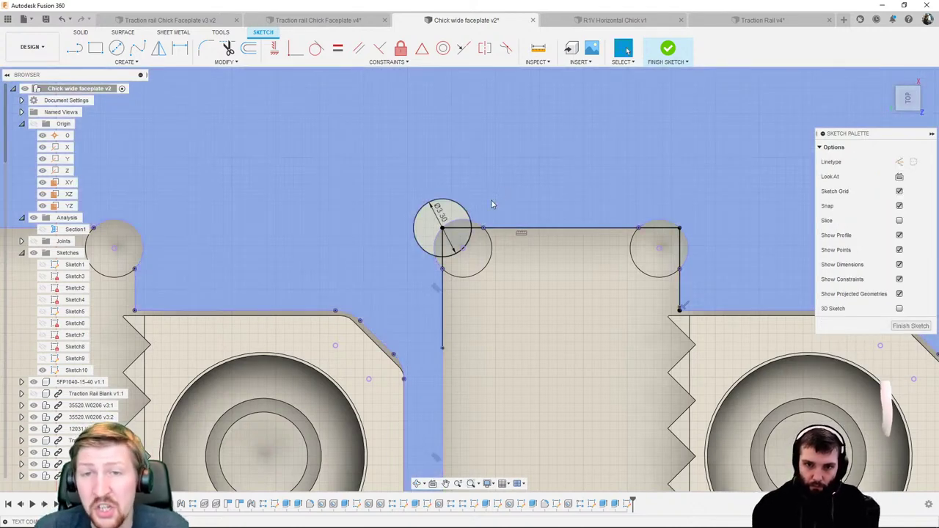
pyautogui.scroll(2, 451, 224)
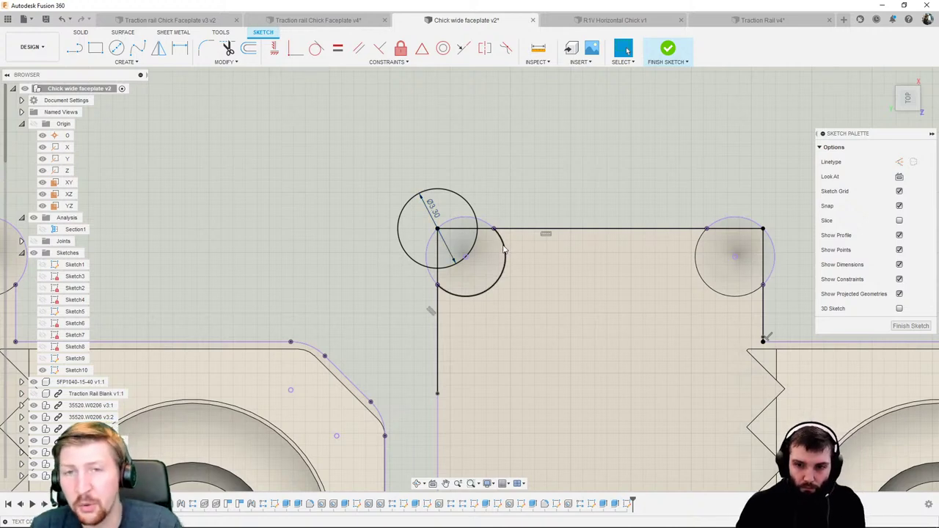
pyautogui.press('Escape')
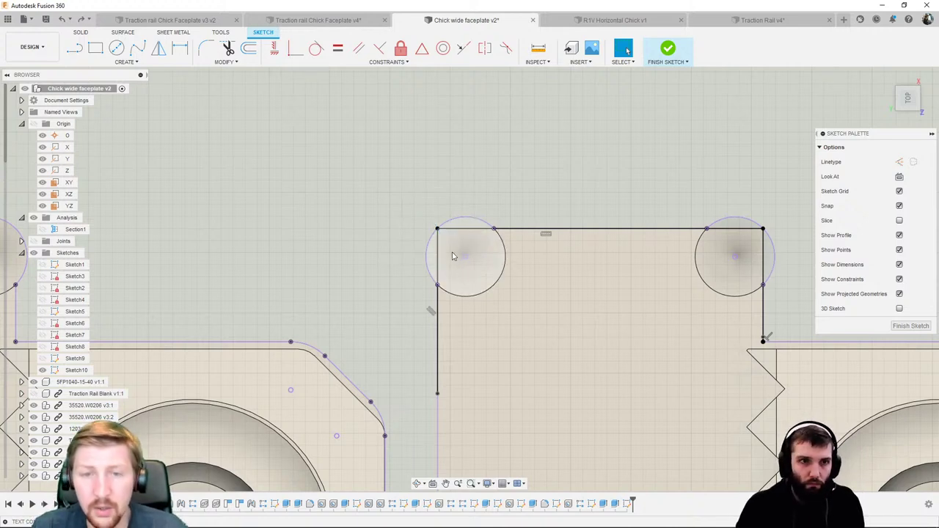
pyautogui.press('l')
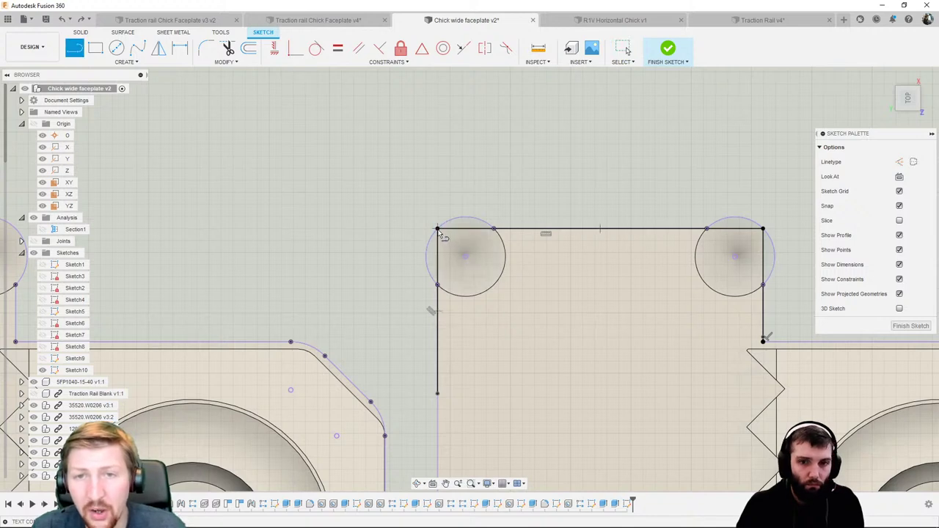
# Step: Draw a diagonal line from the pocket's top-left corner down into the pocket
pyautogui.click(437, 229)
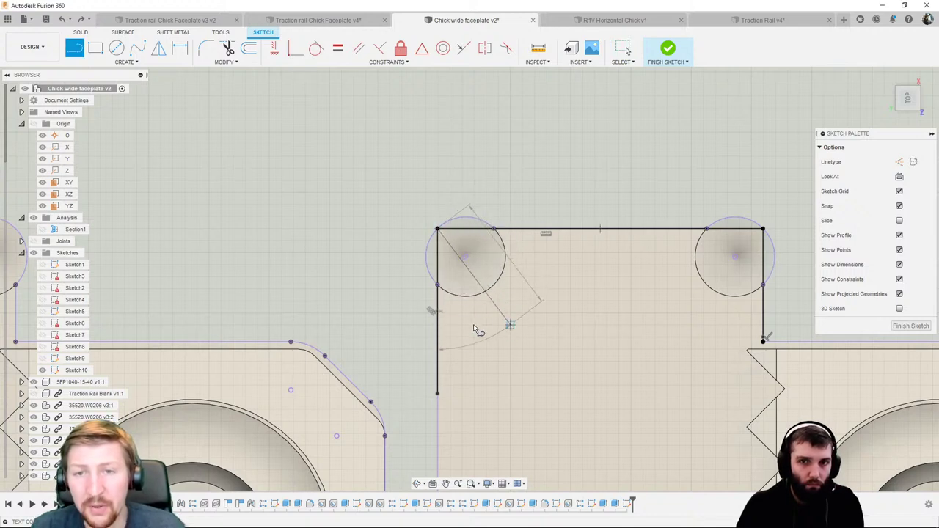
pyautogui.click(510, 324)
pyautogui.press('Escape')
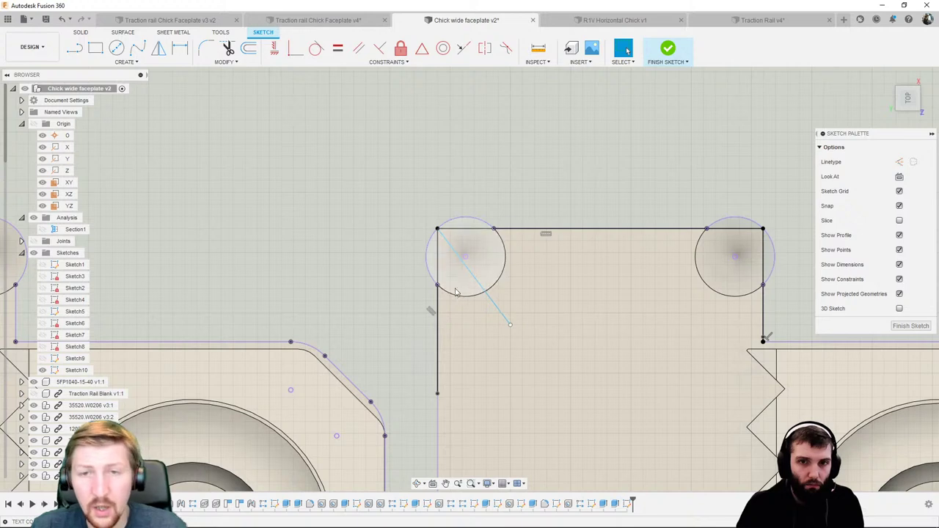
# Step: Add a 90° reference angle dimension between the pocket's left edge and top edge
pyautogui.press('d')
pyautogui.click(439, 266)
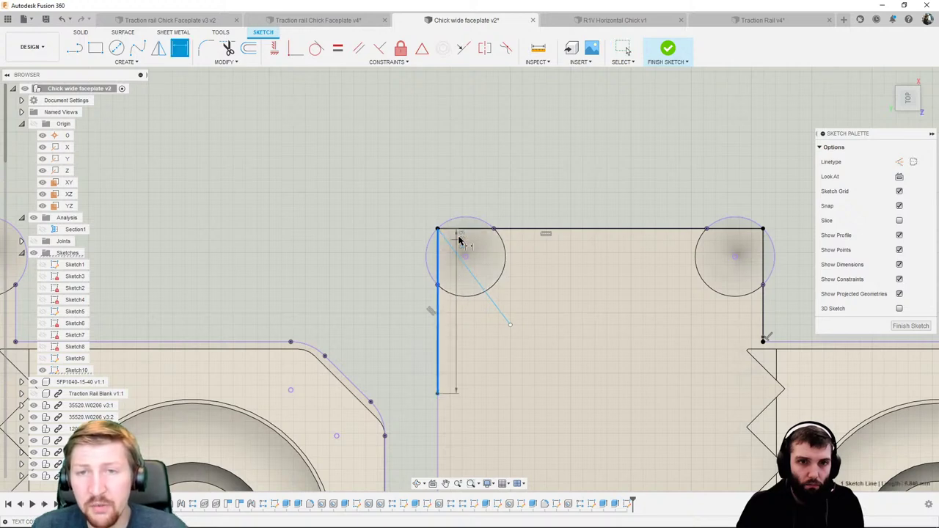
pyautogui.click(473, 230)
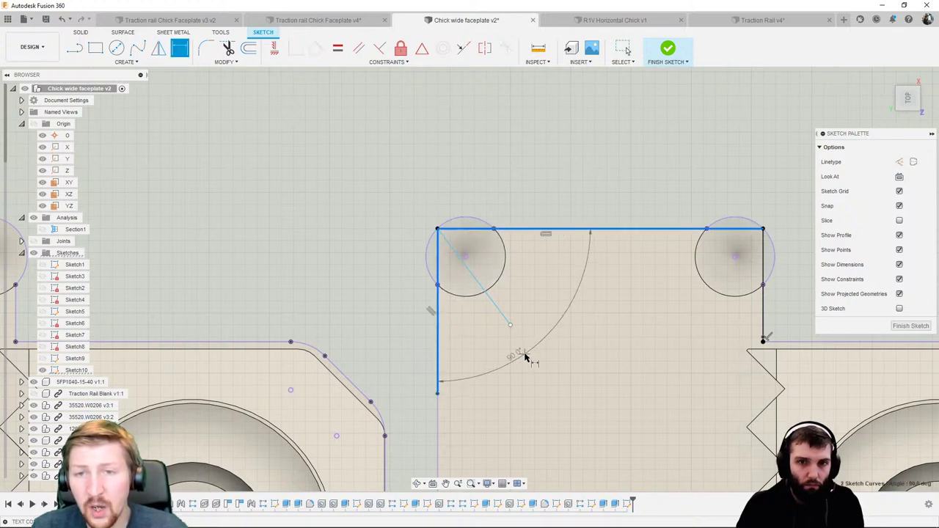
pyautogui.click(525, 357)
pyautogui.click(503, 281)
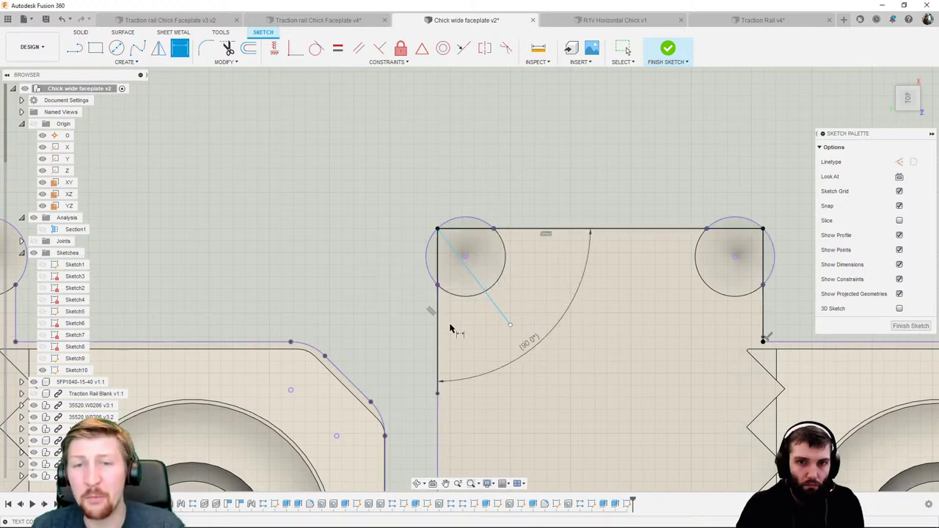
pyautogui.scroll(-1, 479, 306)
pyautogui.scroll(-3, 566, 147)
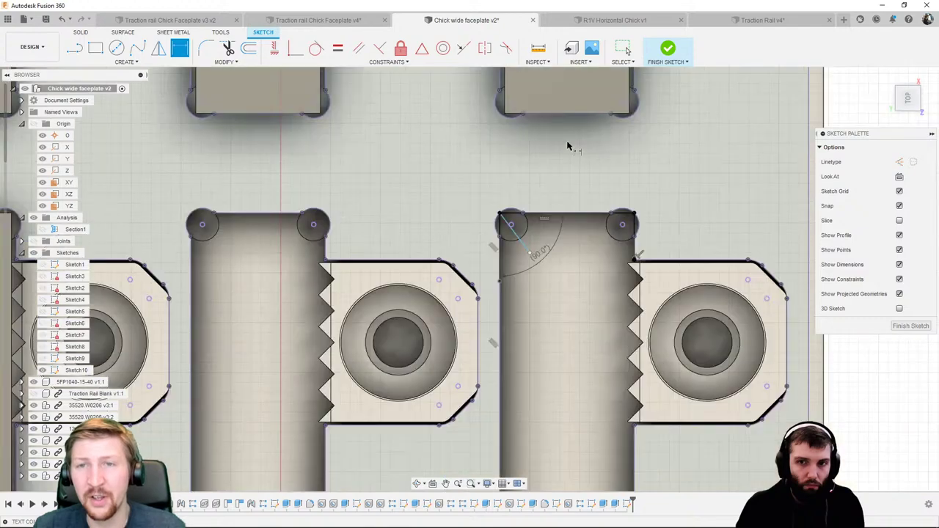
pyautogui.moveTo(602, 140)
pyautogui.mouseDown(button='middle')
pyautogui.moveTo(564, 427)
pyautogui.moveTo(559, 314)
pyautogui.mouseUp(button='middle')
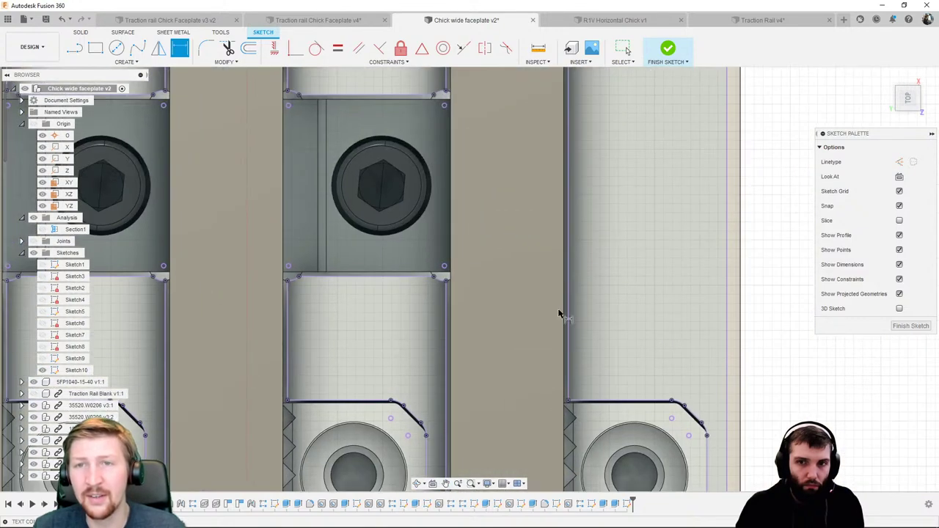
pyautogui.scroll(-2, 544, 357)
pyautogui.moveTo(514, 185); pyautogui.dragTo(525, 396, button='middle')
pyautogui.moveTo(572, 287); pyautogui.dragTo(562, 122, button='middle')
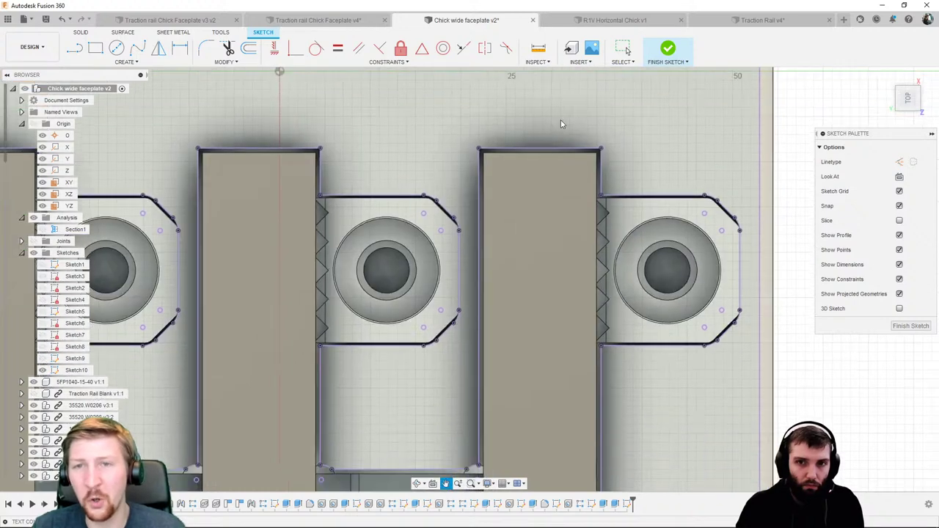
pyautogui.moveTo(537, 361)
pyautogui.mouseDown(button='middle')
pyautogui.moveTo(556, 183)
pyautogui.moveTo(545, 199)
pyautogui.mouseUp(button='middle')
pyautogui.scroll(8, 513, 235)
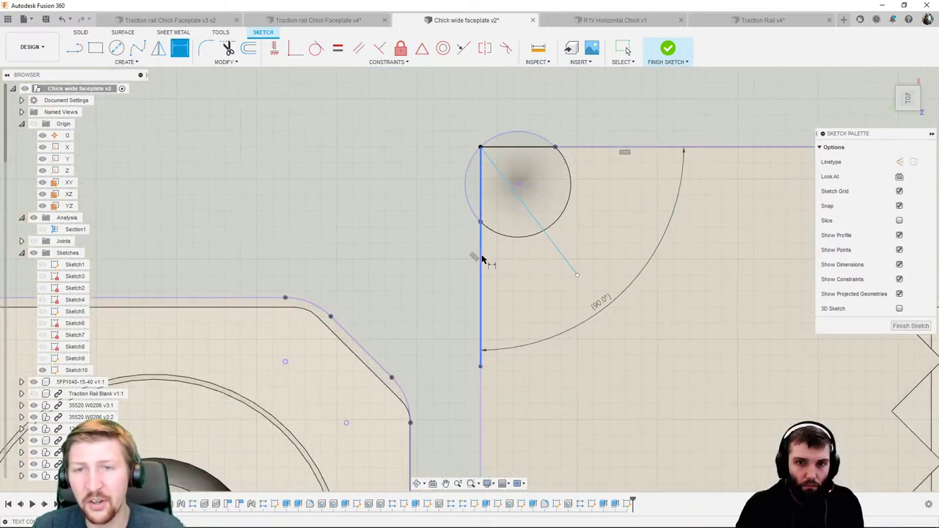
# Step: Dimension the angle between the diagonal and the pocket's left edge as 90.00 deg/2, giving 45°
pyautogui.click(550, 245)
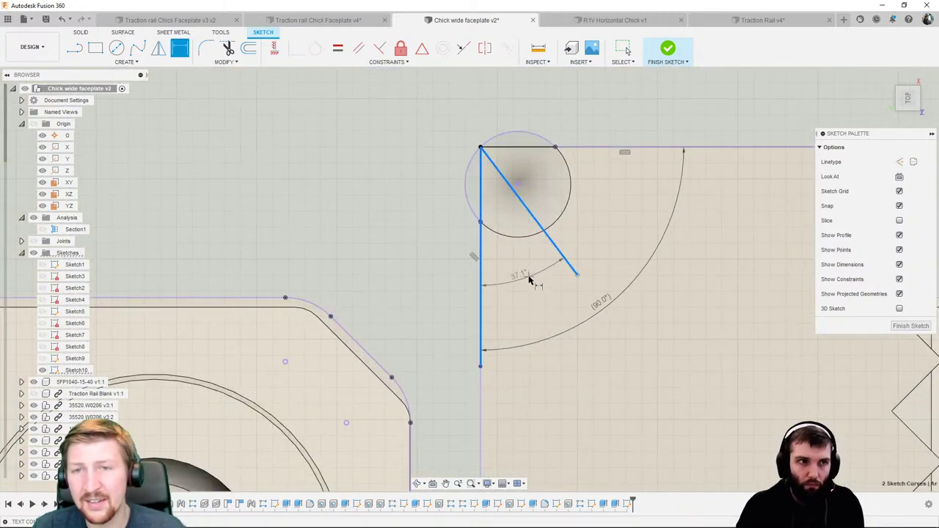
pyautogui.click(529, 277)
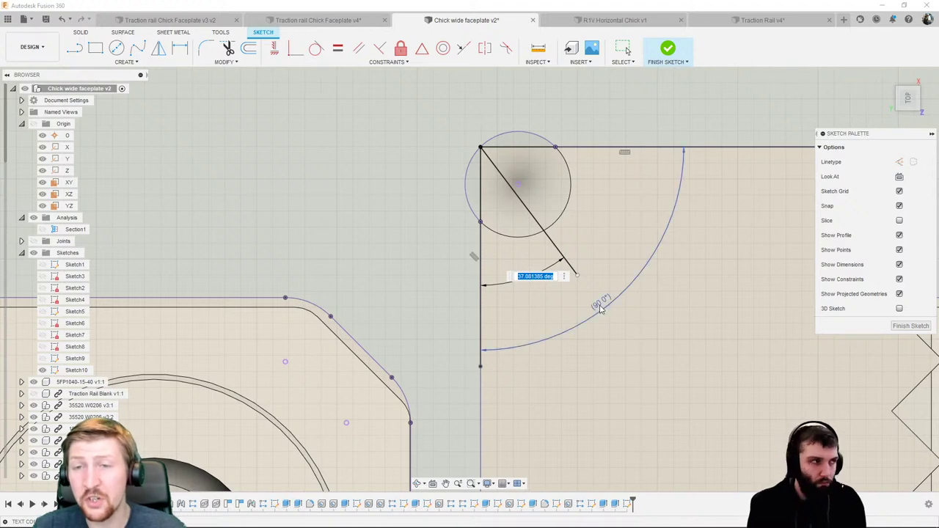
pyautogui.write('90.00 deg')
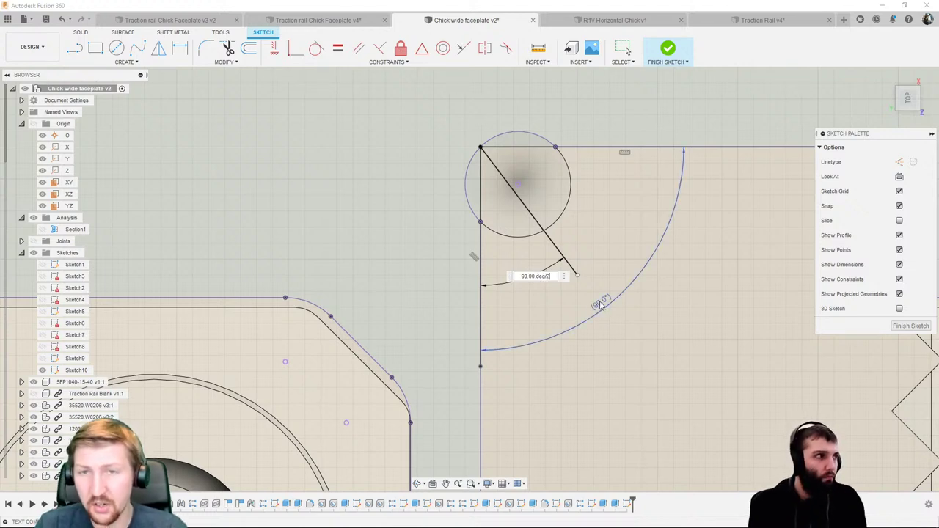
pyautogui.write('/2')
pyautogui.press('Return')
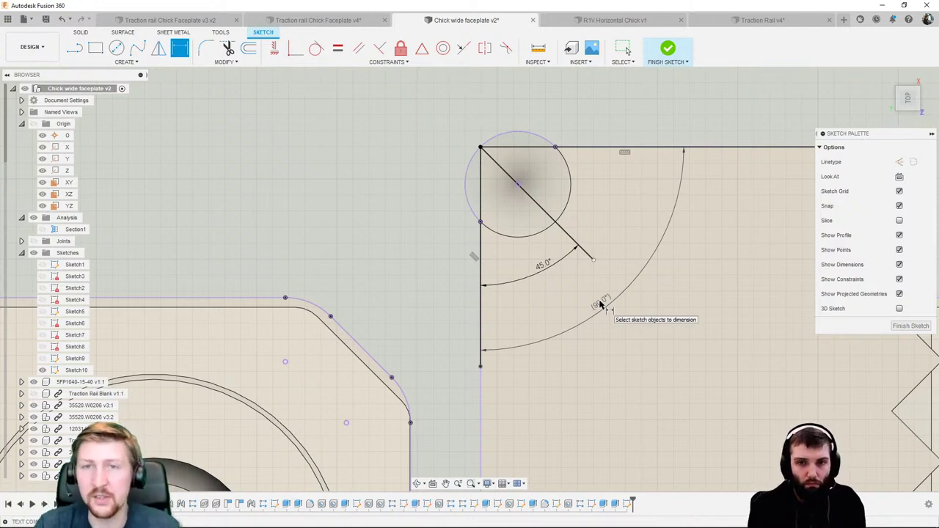
pyautogui.press('c')
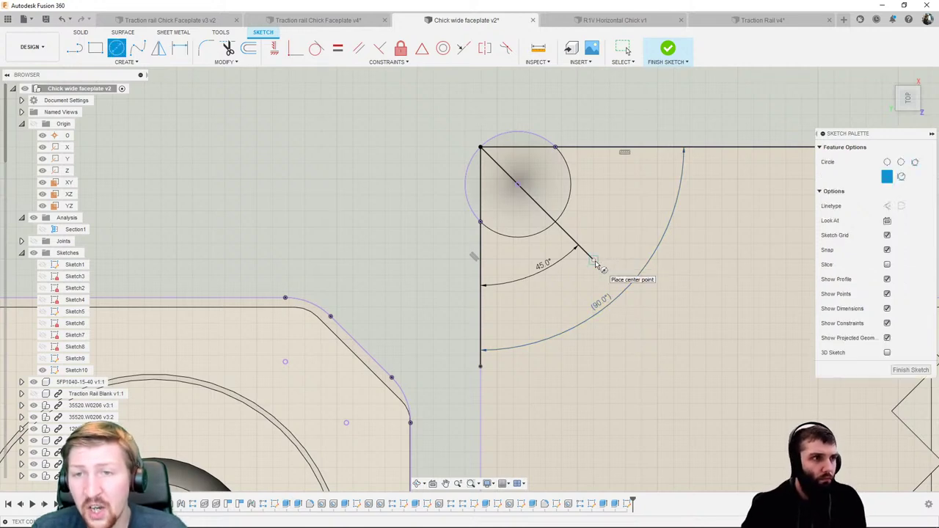
# Step: Draw a 4 mm diameter circle centred on the diagonal's end at the pocket corner, then finish the sketch
pyautogui.click(587, 252)
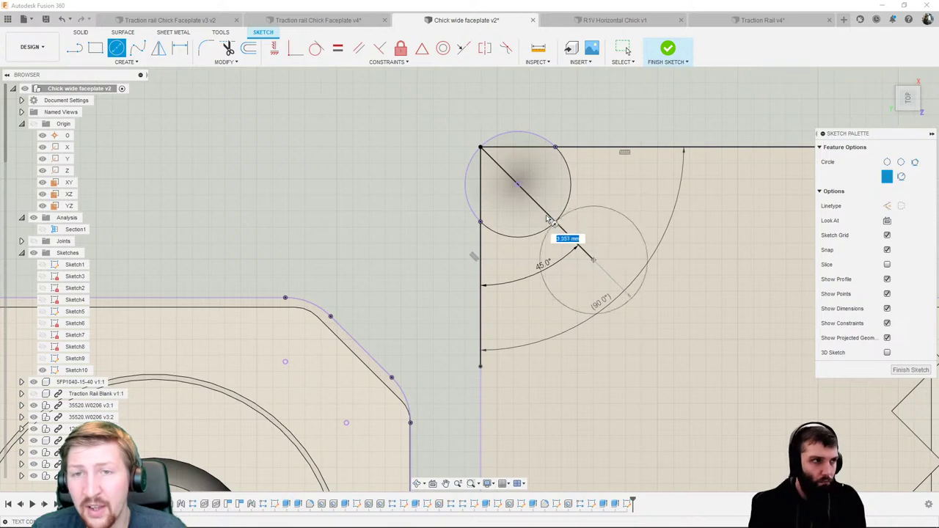
pyautogui.click(480, 148)
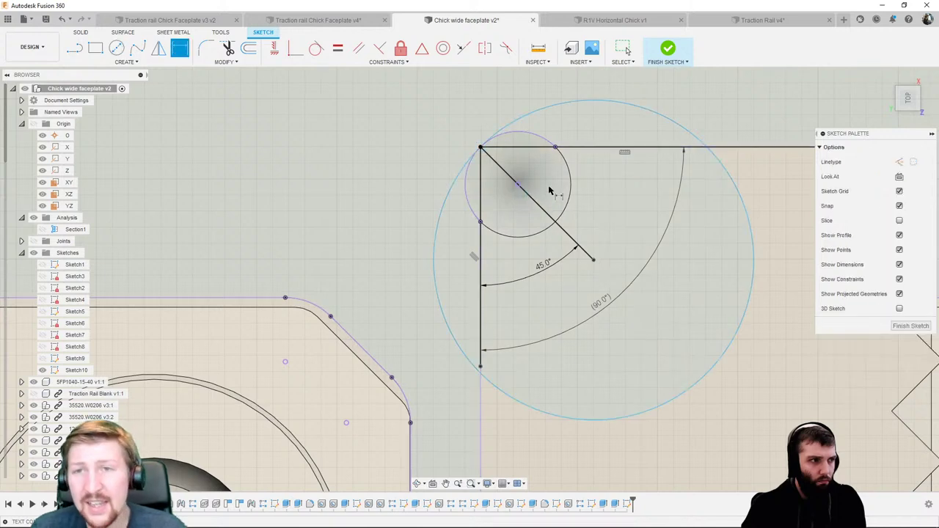
pyautogui.click(608, 101)
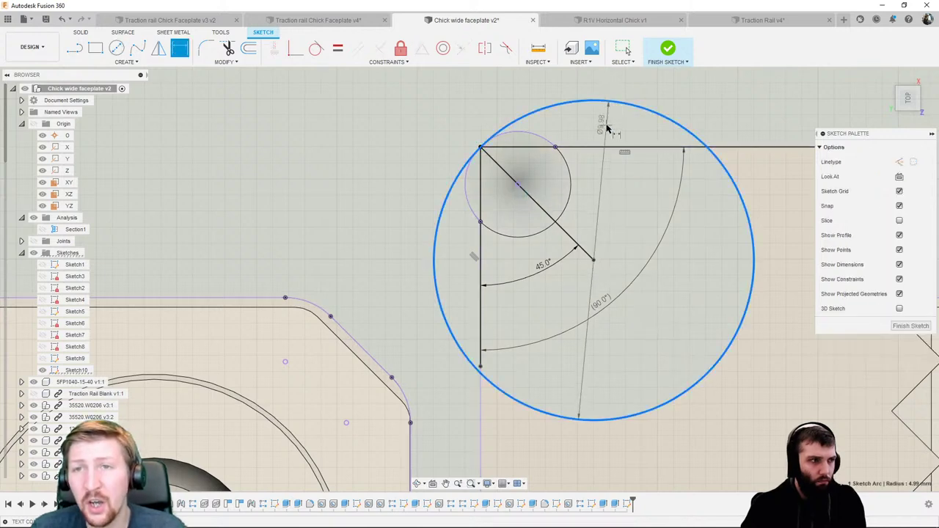
pyautogui.click(620, 125)
pyautogui.write('4')
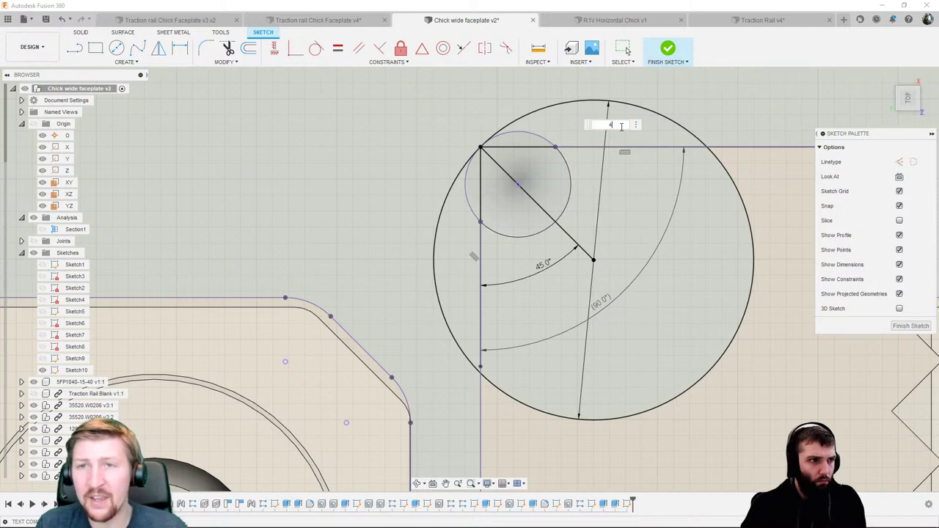
pyautogui.press('Return')
pyautogui.press('l')
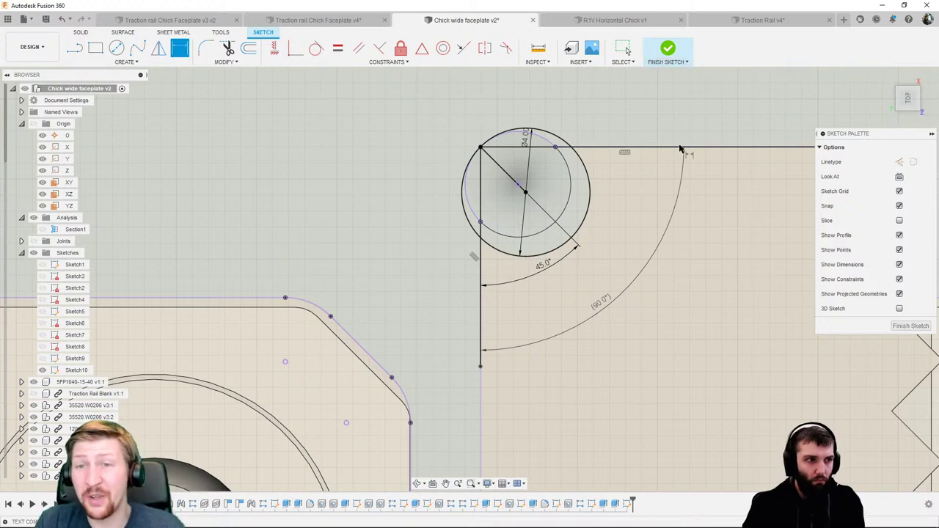
pyautogui.click(664, 48)
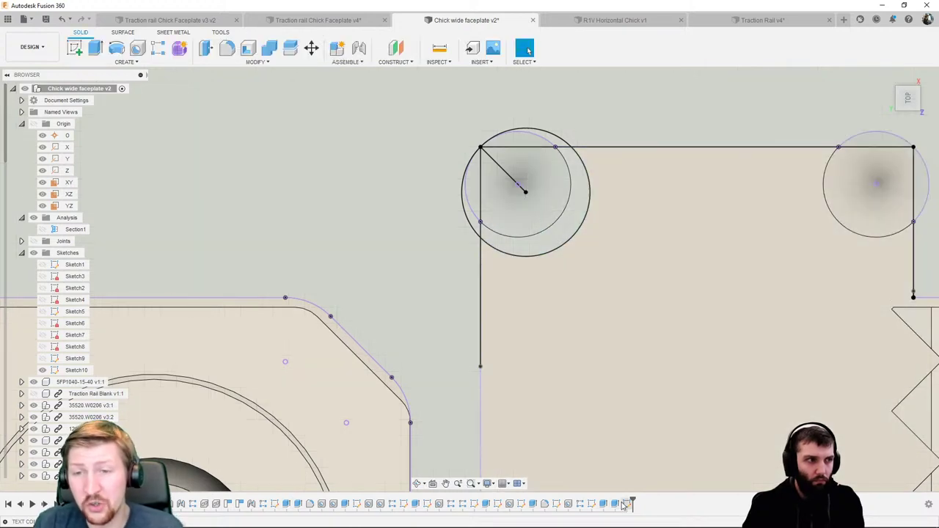
# Step: Delete Sketch10 and view the pockets from above to check the round corner reliefs
pyautogui.click(614, 503)
pyautogui.press('Delete')
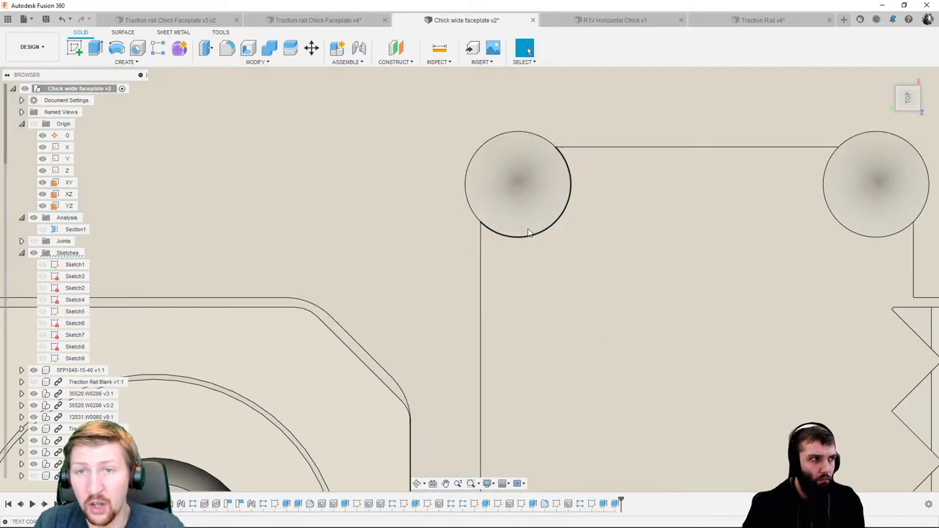
pyautogui.scroll(-3, 528, 212)
pyautogui.moveTo(572, 298)
pyautogui.keyDown('shift'); pyautogui.mouseDown(button='middle')
pyautogui.moveTo(633, 307)
pyautogui.moveTo(440, 275)
pyautogui.mouseUp(button='middle'); pyautogui.keyUp('shift')
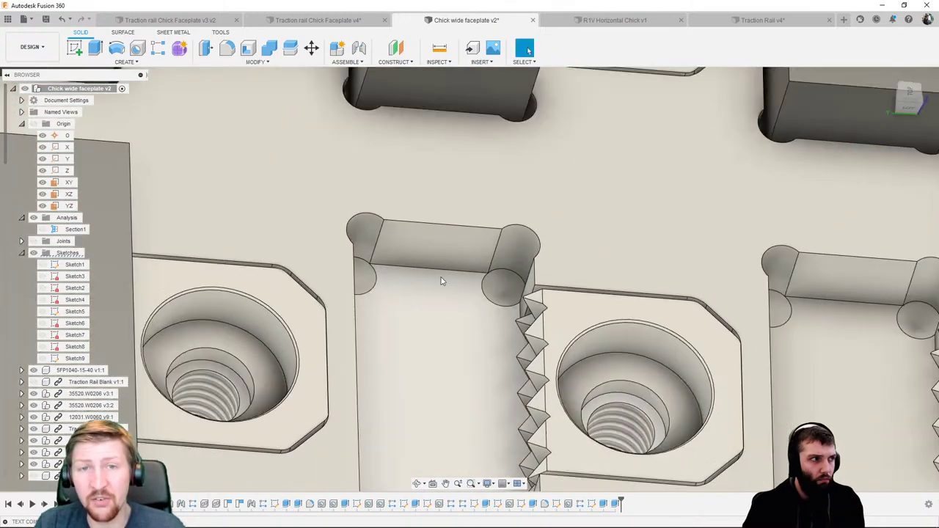
pyautogui.scroll(-2, 415, 246)
pyautogui.keyDown('shift'); pyautogui.moveTo(395, 253); pyautogui.dragTo(484, 278, button='middle'); pyautogui.keyUp('shift')
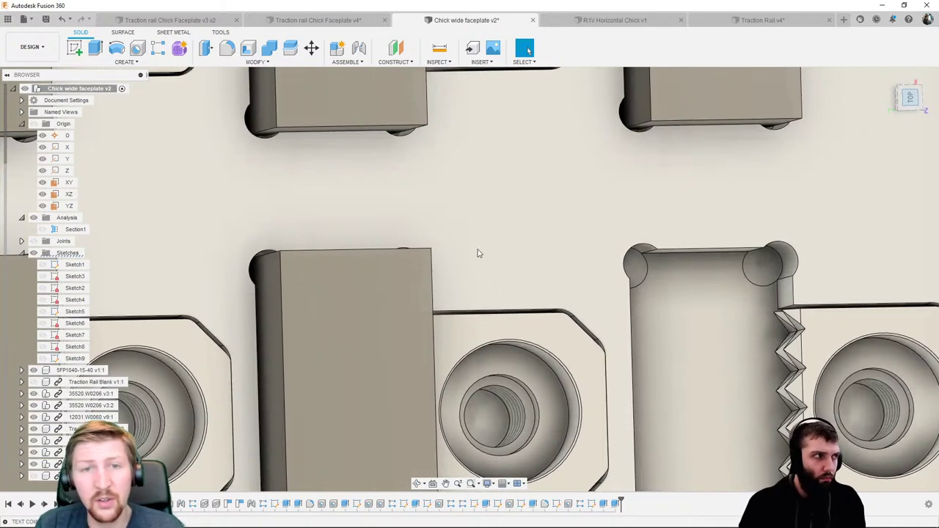
pyautogui.scroll(4, 266, 252)
pyautogui.scroll(2, 254, 258)
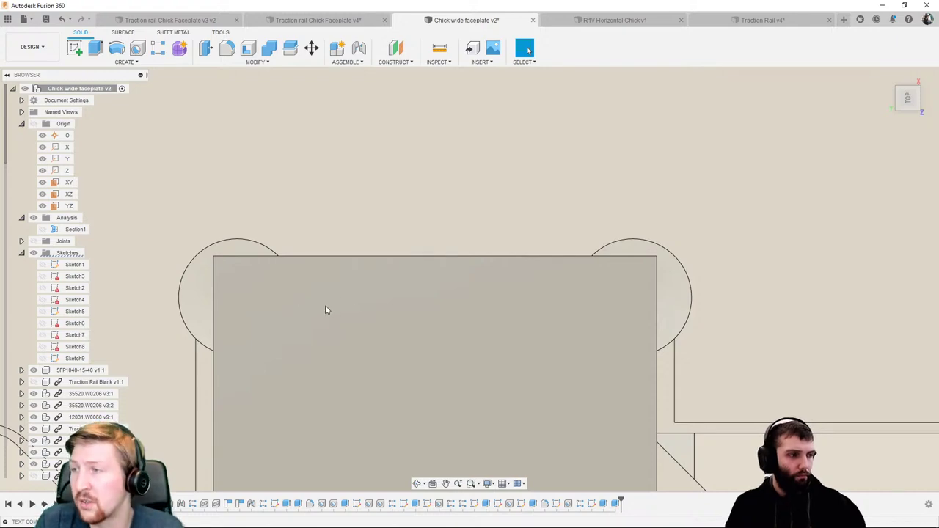
pyautogui.scroll(-8, 334, 292)
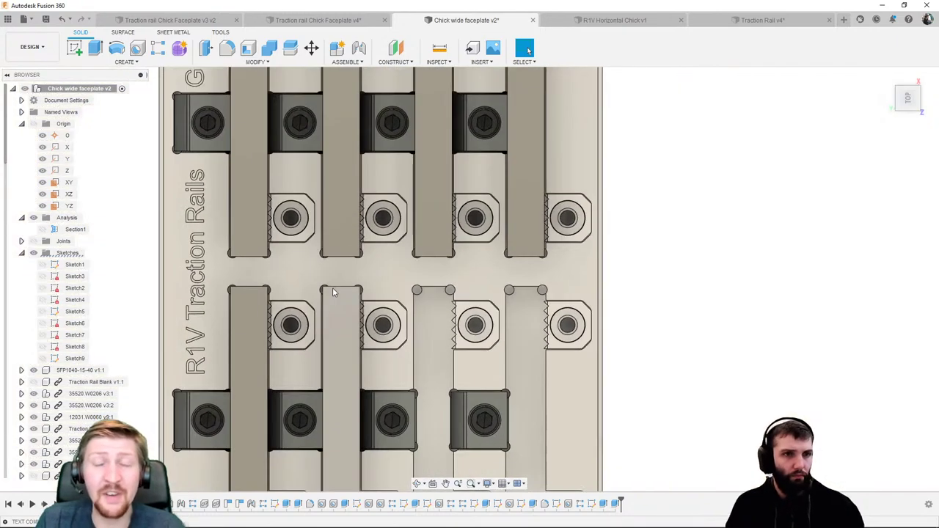
pyautogui.scroll(-3, 333, 292)
pyautogui.moveTo(332, 292); pyautogui.dragTo(422, 401, button='middle')
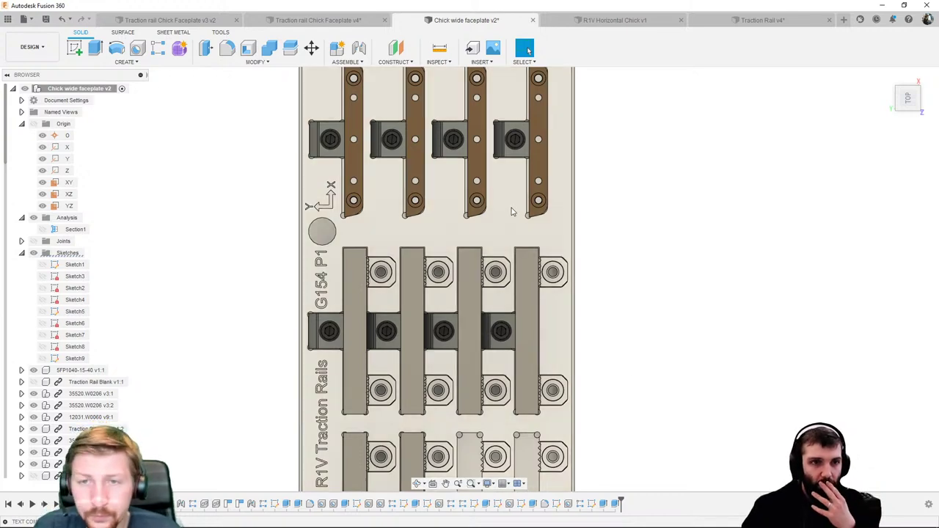
pyautogui.scroll(3, 514, 216)
pyautogui.moveTo(524, 283); pyautogui.dragTo(535, 158, button='middle')
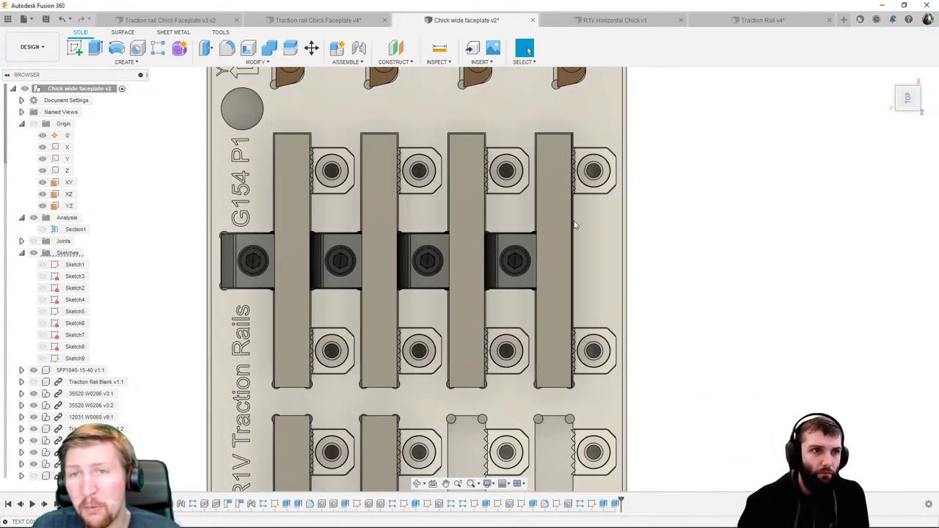
pyautogui.moveTo(552, 338)
pyautogui.keyDown('shift'); pyautogui.mouseDown(button='middle')
pyautogui.moveTo(555, 295)
pyautogui.moveTo(562, 329)
pyautogui.mouseUp(button='middle'); pyautogui.keyUp('shift')
pyautogui.keyDown('shift'); pyautogui.moveTo(562, 270); pyautogui.dragTo(581, 305, button='middle'); pyautogui.keyUp('shift')
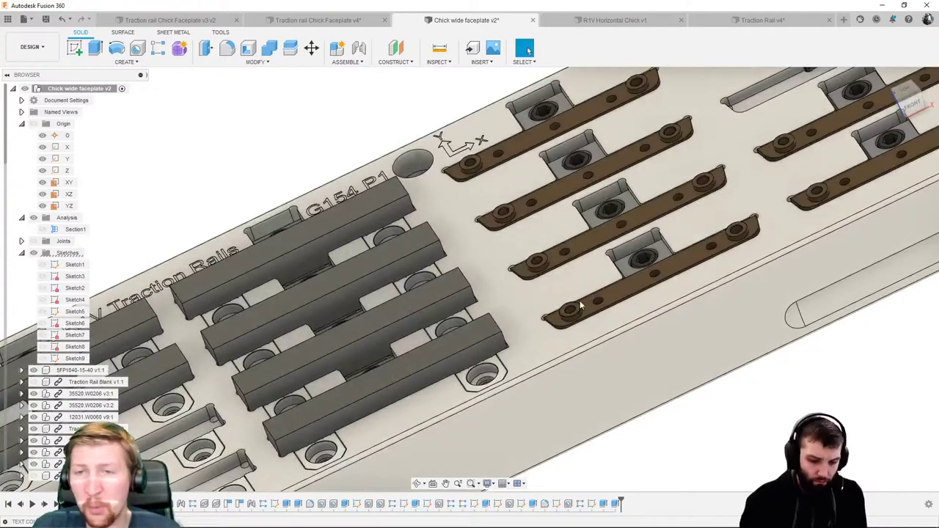
pyautogui.scroll(2, 642, 220)
pyautogui.scroll(2, 642, 220)
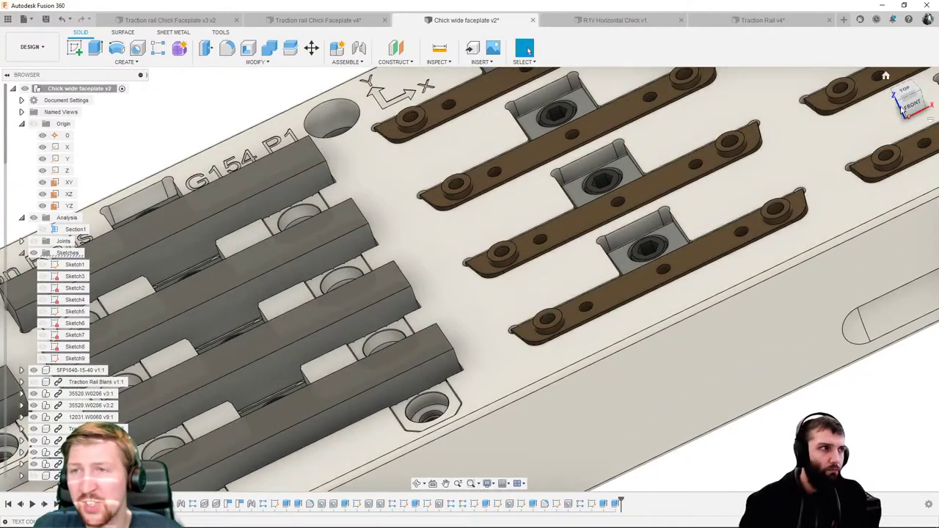
pyautogui.moveTo(904, 109); pyautogui.dragTo(880, 176)
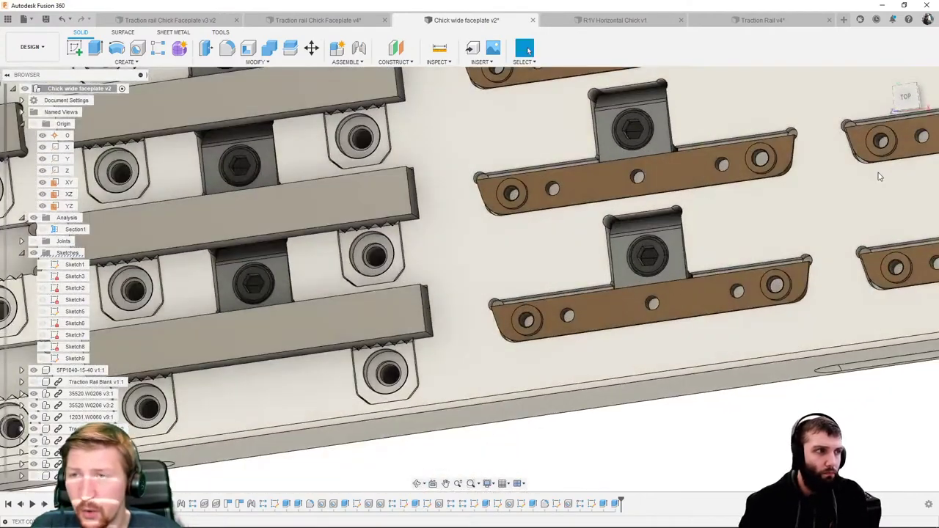
pyautogui.click(905, 98)
pyautogui.scroll(2, 506, 300)
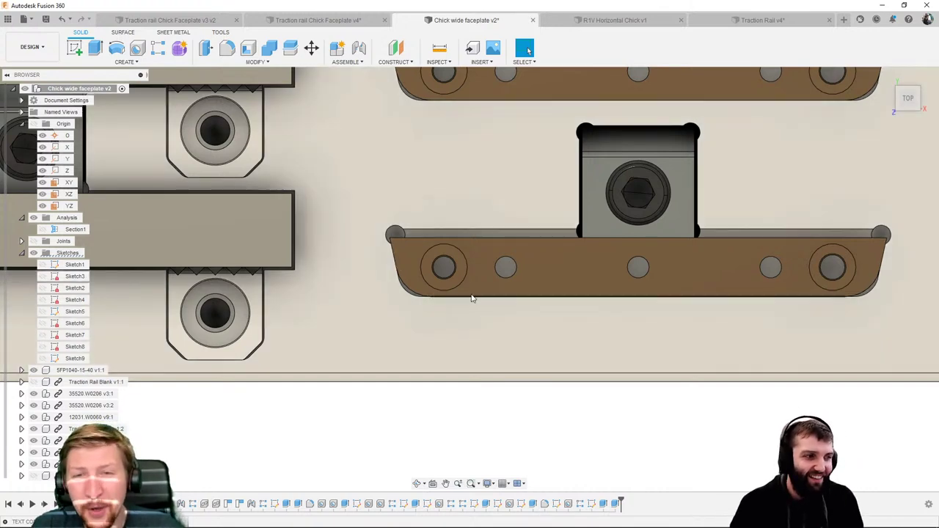
pyautogui.click(513, 232)
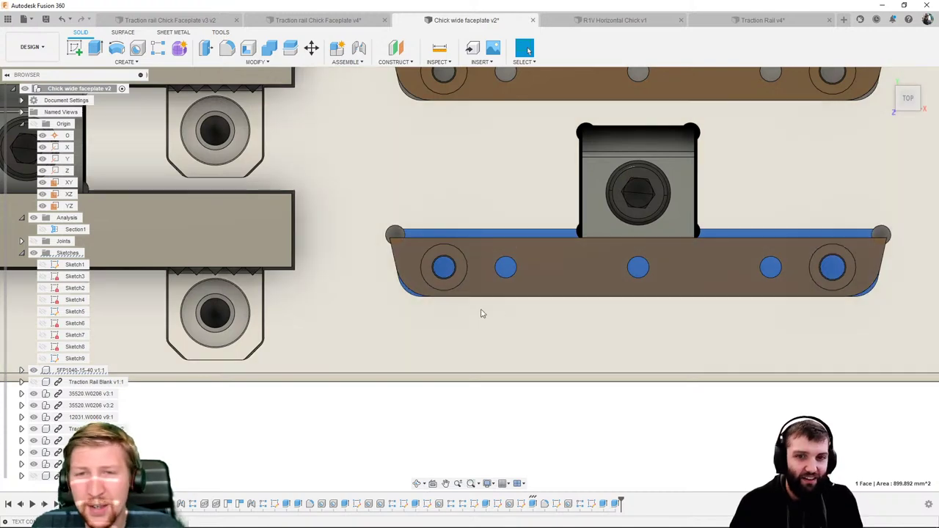
pyautogui.click(480, 313)
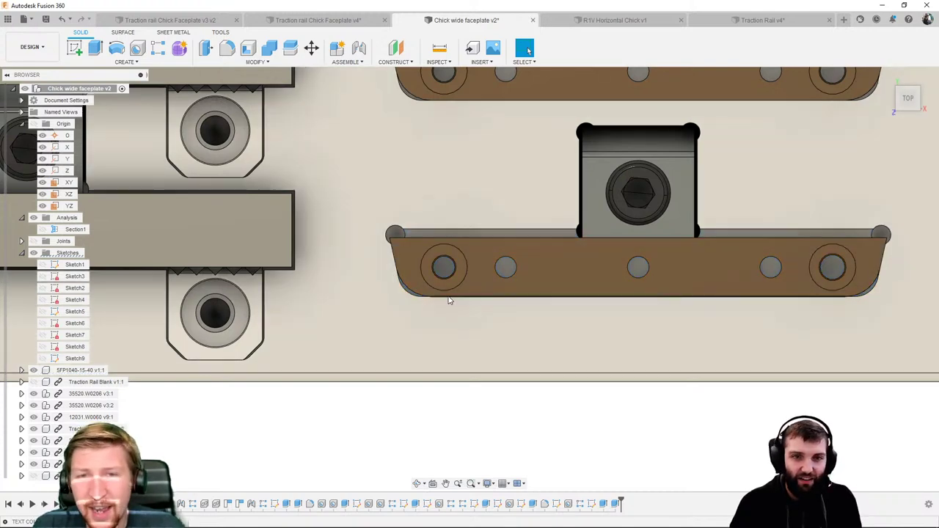
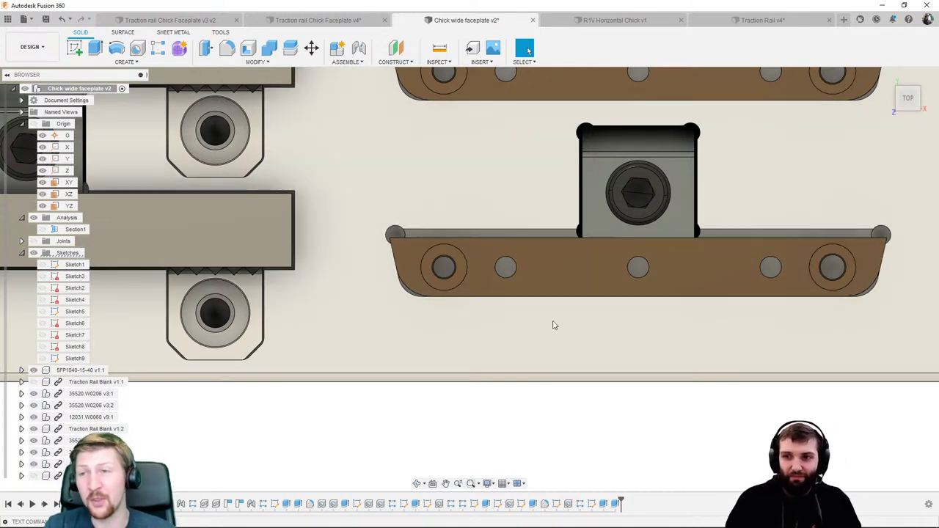
# Step: Tilt and zoom the faceplate, then select the hole beside G154 P1 to confirm its 7.50 mm radius
pyautogui.scroll(-1, 689, 296)
pyautogui.scroll(-8, 696, 296)
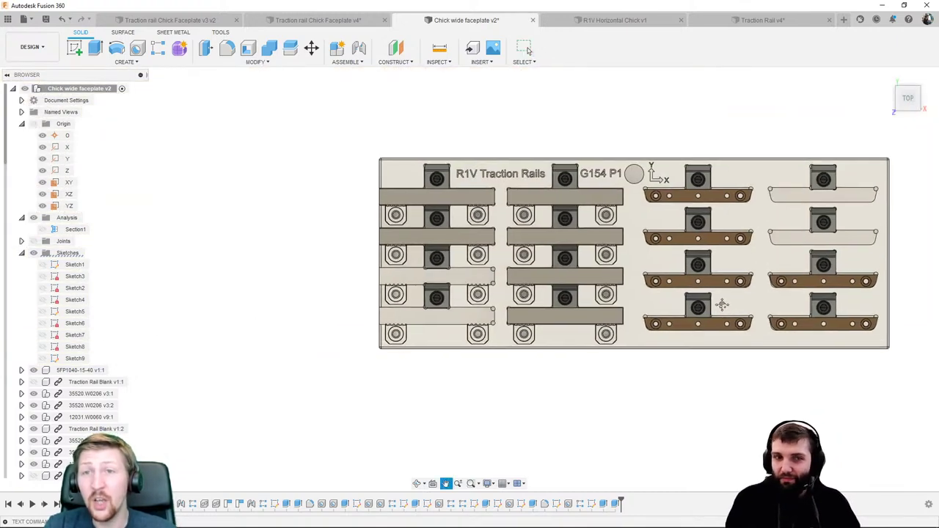
pyautogui.scroll(2, 532, 176)
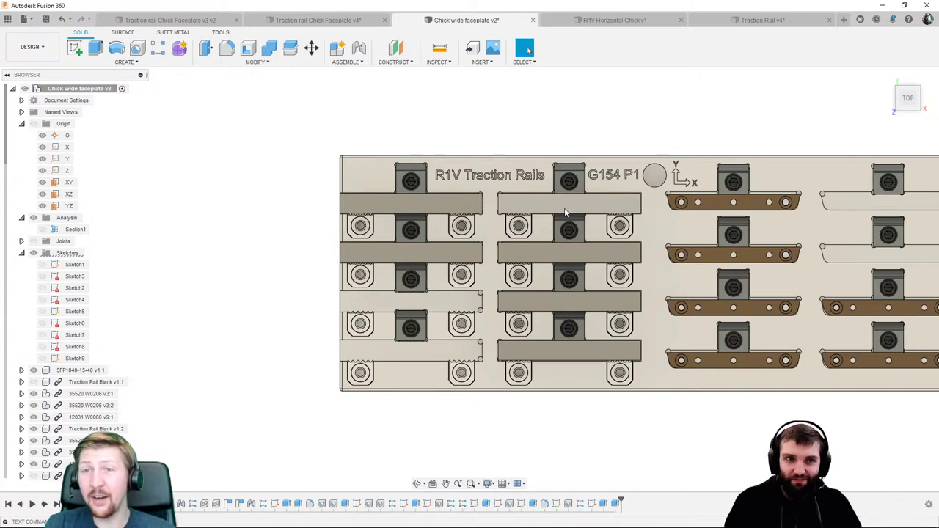
pyautogui.keyDown('shift'); pyautogui.moveTo(660, 270); pyautogui.dragTo(670, 277, button='middle'); pyautogui.keyUp('shift')
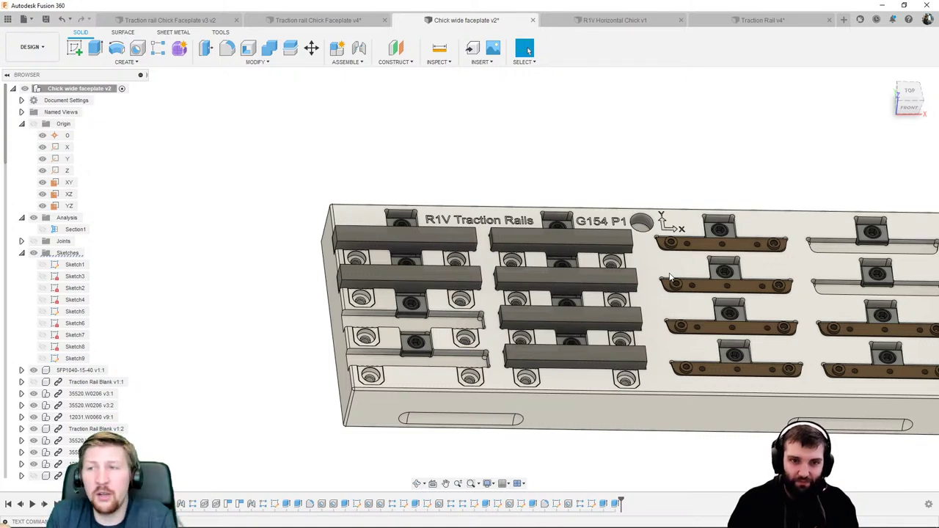
pyautogui.scroll(5, 678, 218)
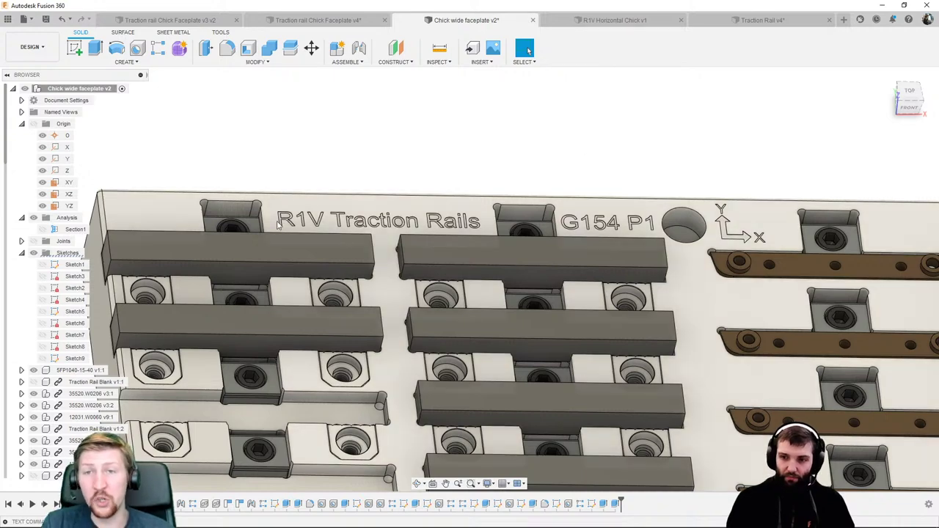
pyautogui.scroll(2, 685, 227)
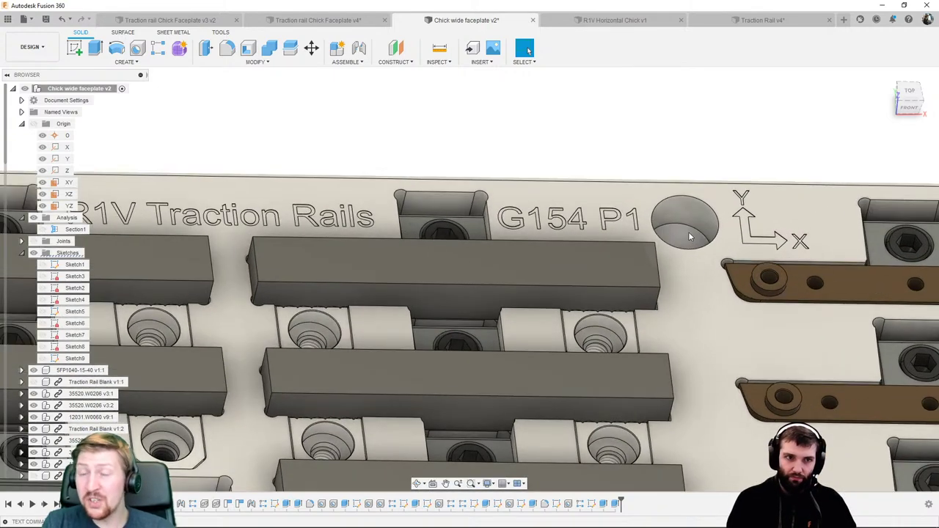
pyautogui.scroll(2, 690, 224)
pyautogui.click(687, 190)
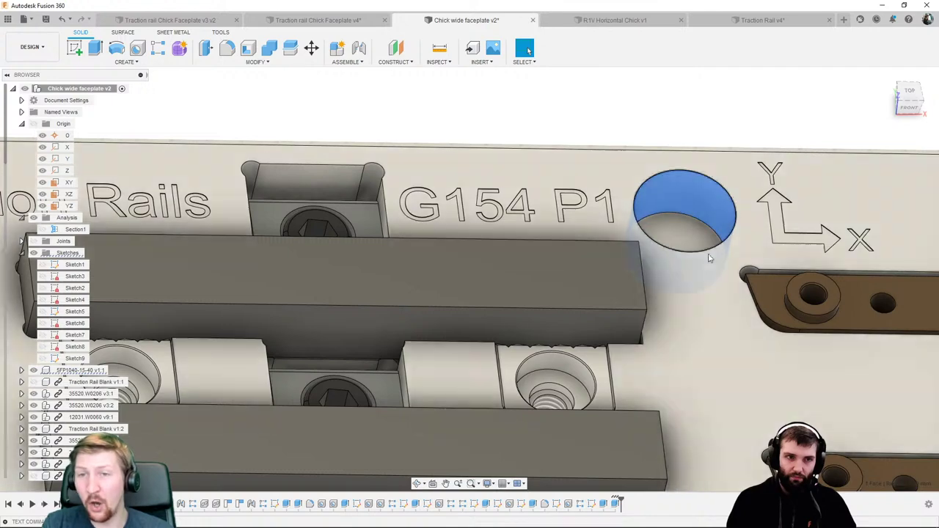
pyautogui.scroll(-1, 682, 210)
pyautogui.scroll(-4, 681, 209)
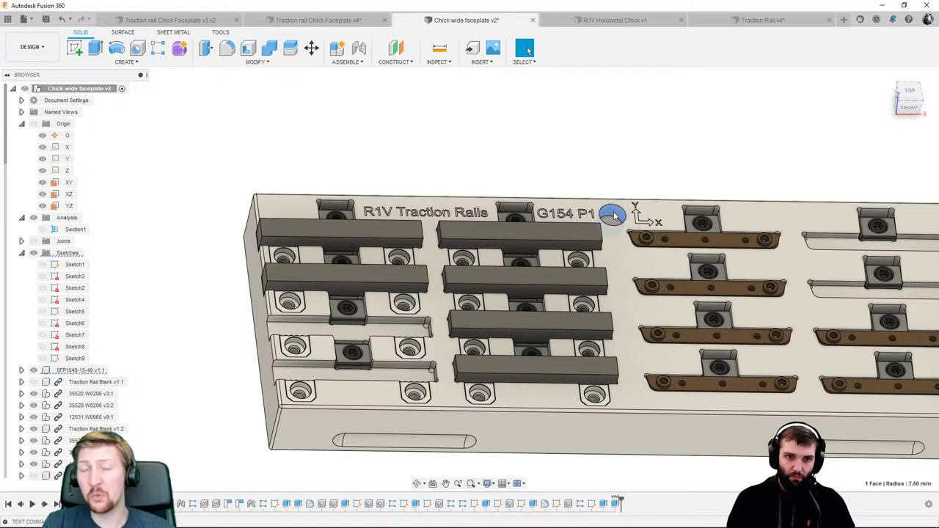
pyautogui.scroll(-2, 608, 212)
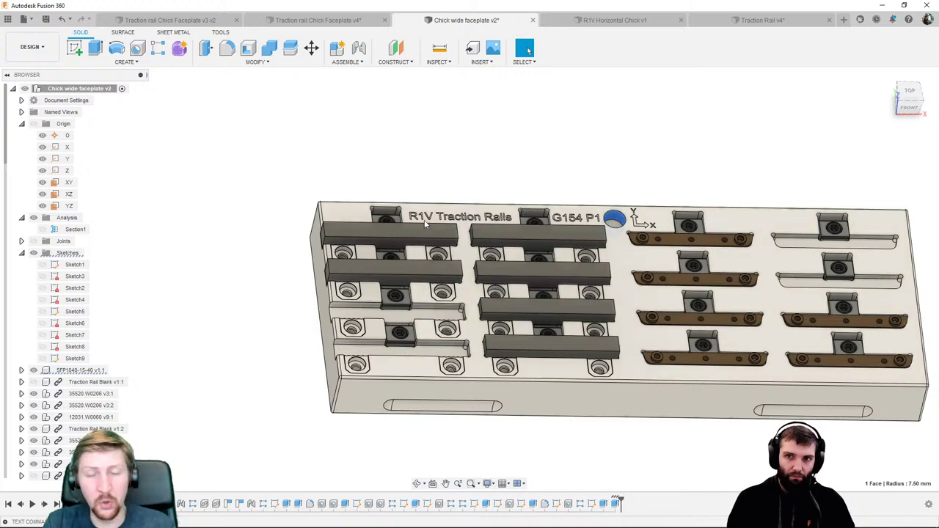
pyautogui.keyDown('shift'); pyautogui.moveTo(549, 314); pyautogui.dragTo(423, 262, button='middle'); pyautogui.keyUp('shift')
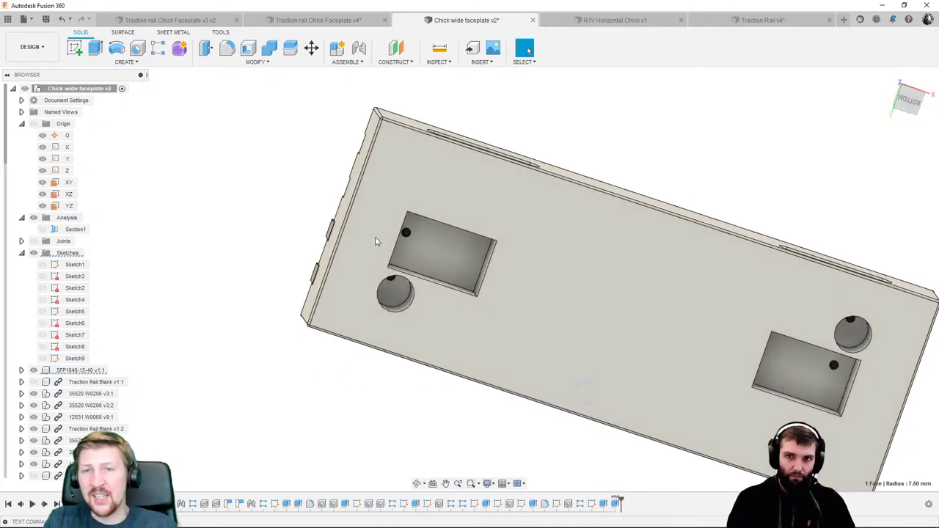
pyautogui.keyDown('shift'); pyautogui.moveTo(713, 378); pyautogui.dragTo(620, 349, button='middle'); pyautogui.keyUp('shift')
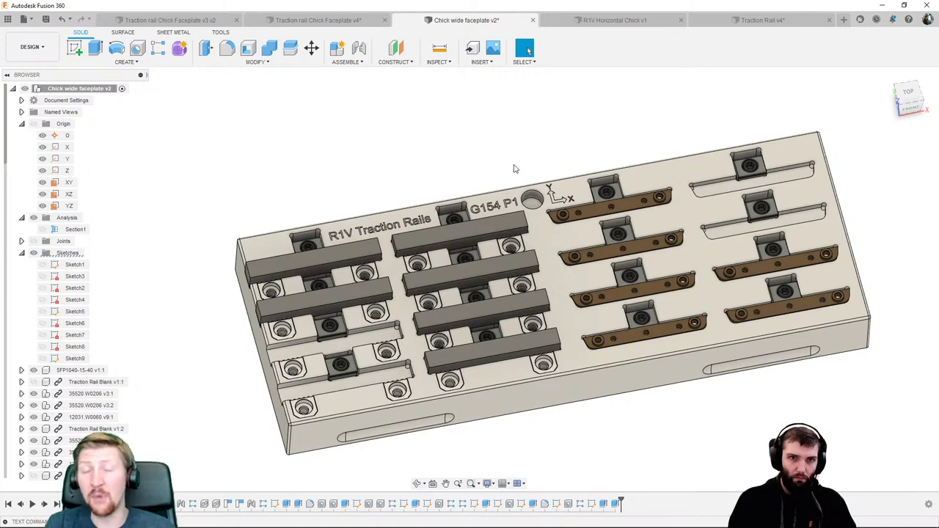
pyautogui.scroll(5, 532, 197)
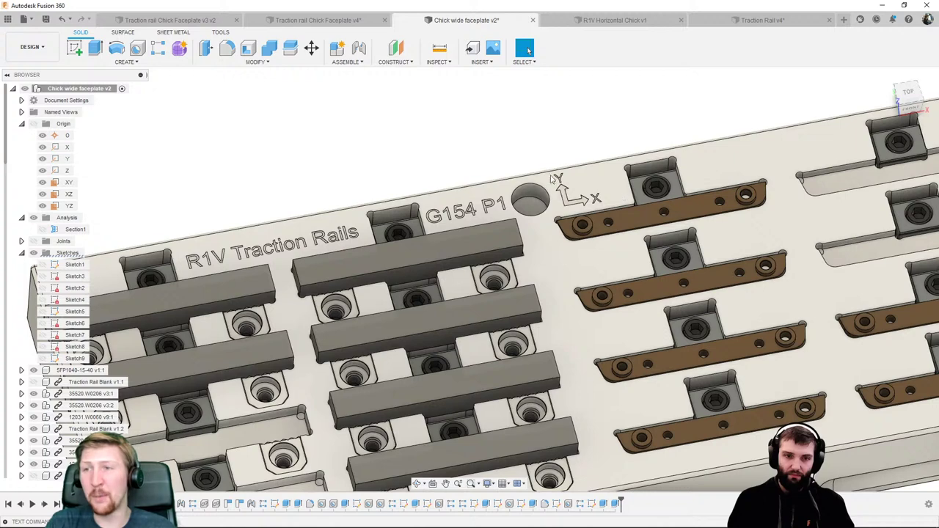
pyautogui.scroll(-1, 529, 132)
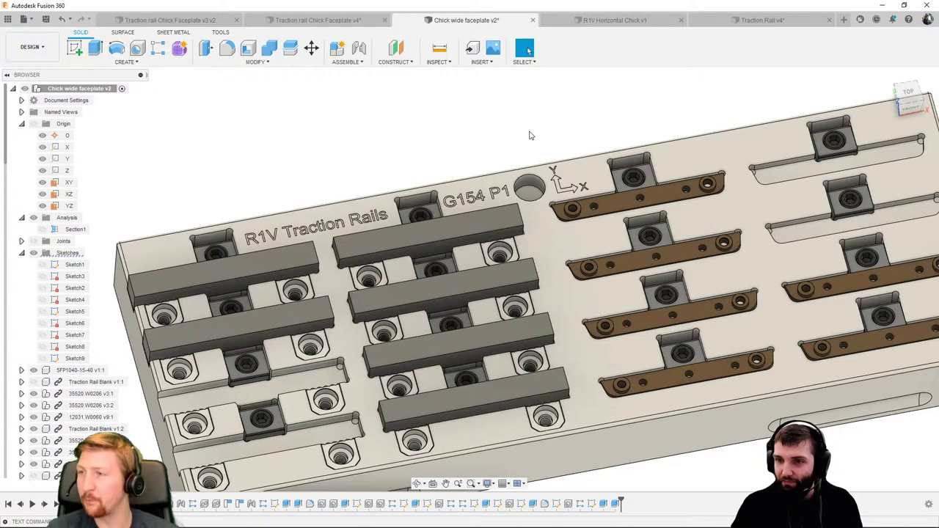
pyautogui.moveTo(609, 270); pyautogui.dragTo(576, 242, button='middle')
pyautogui.scroll(-3, 576, 242)
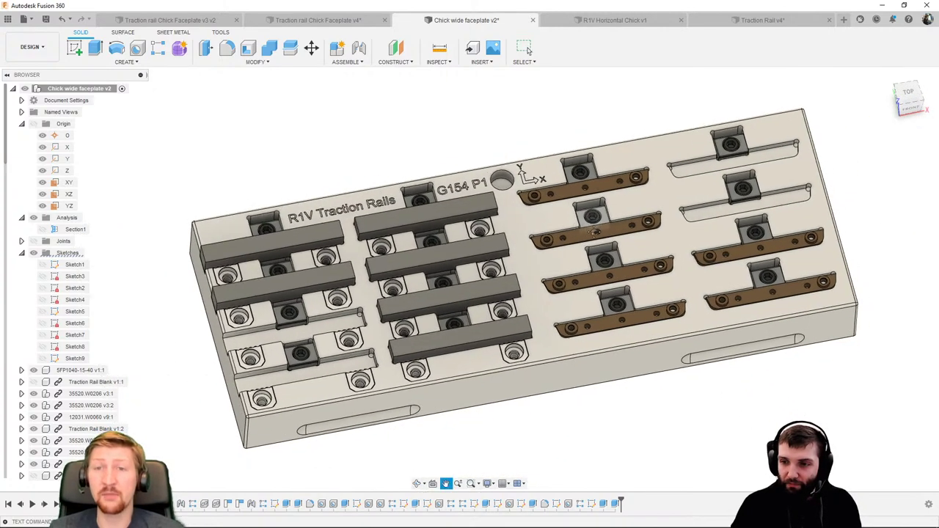
pyautogui.keyDown('shift'); pyautogui.moveTo(663, 355); pyautogui.dragTo(658, 398, button='middle'); pyautogui.keyUp('shift')
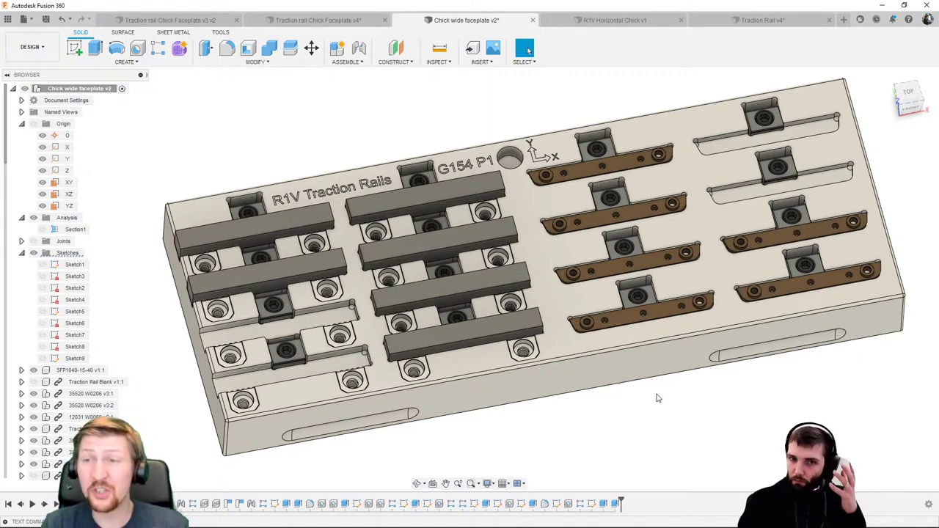
pyautogui.scroll(4, 453, 374)
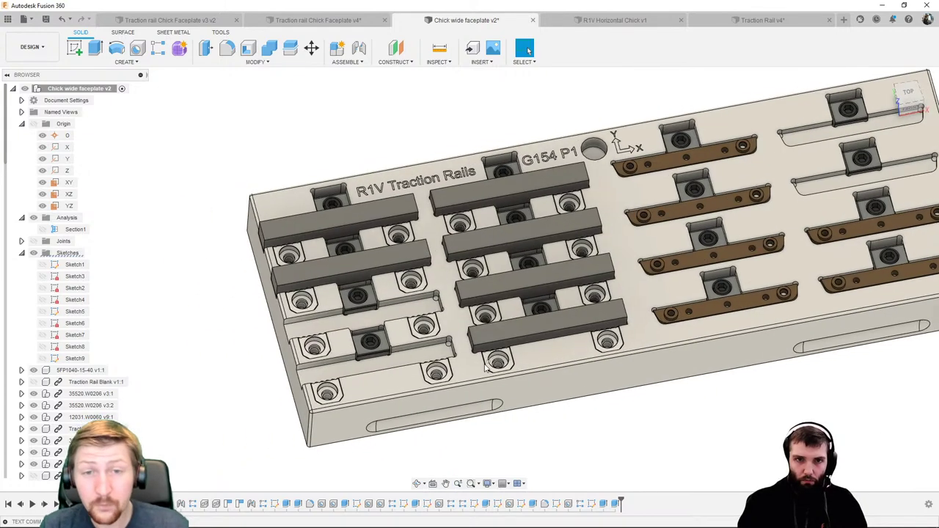
# Step: Orbit the faceplate for a low side look, then switch to the Traction Rail v4 design
pyautogui.keyDown('shift'); pyautogui.moveTo(454, 374); pyautogui.dragTo(403, 418, button='middle'); pyautogui.keyUp('shift')
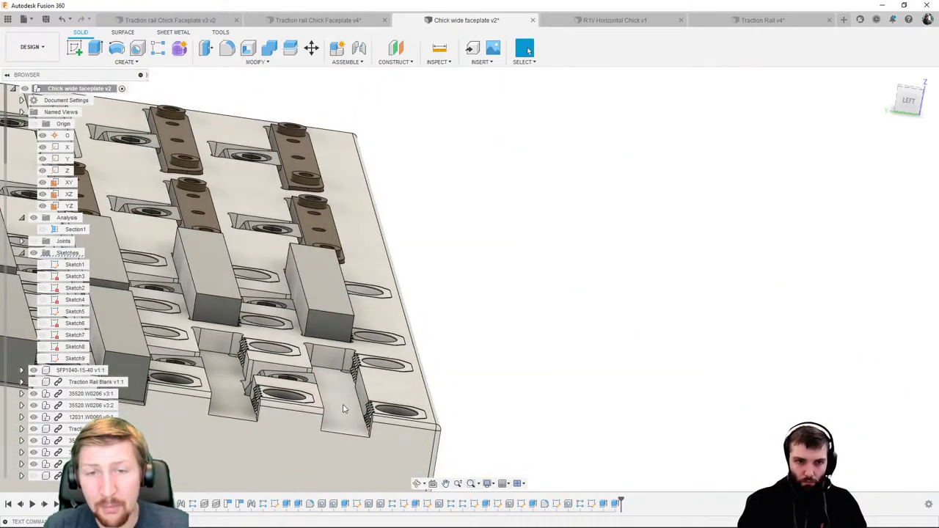
pyautogui.keyDown('shift'); pyautogui.moveTo(350, 413); pyautogui.dragTo(571, 284, button='middle'); pyautogui.keyUp('shift')
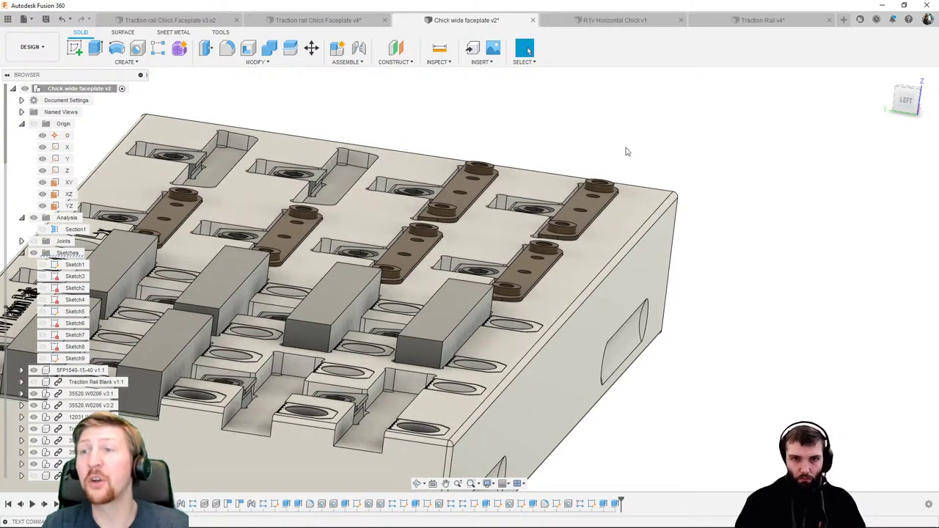
pyautogui.click(736, 23)
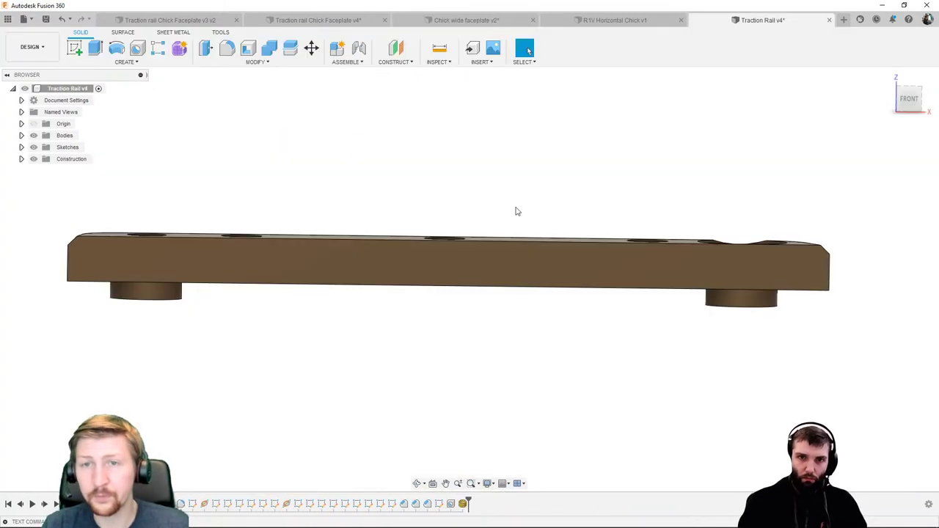
# Step: Start a sketch on the rail's front plane and draw a rectangle spanning the rail
pyautogui.moveTo(303, 228)
pyautogui.keyDown('shift'); pyautogui.mouseDown(button='middle')
pyautogui.moveTo(377, 220)
pyautogui.moveTo(295, 193)
pyautogui.mouseUp(button='middle'); pyautogui.keyUp('shift')
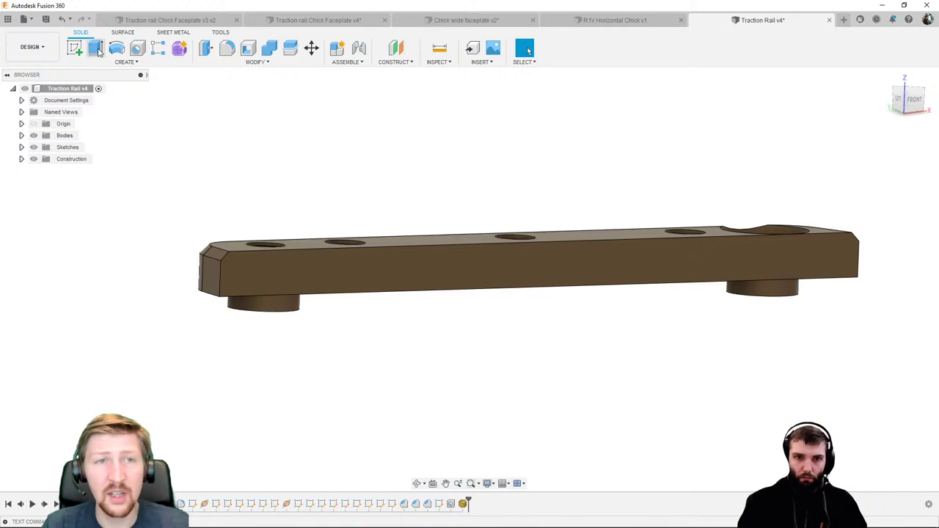
pyautogui.click(74, 47)
pyautogui.click(181, 217)
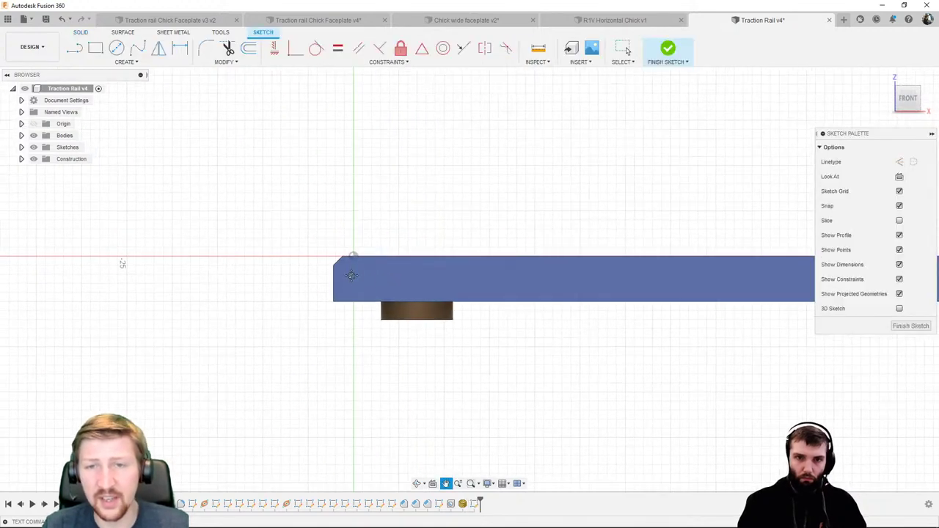
pyautogui.press('r')
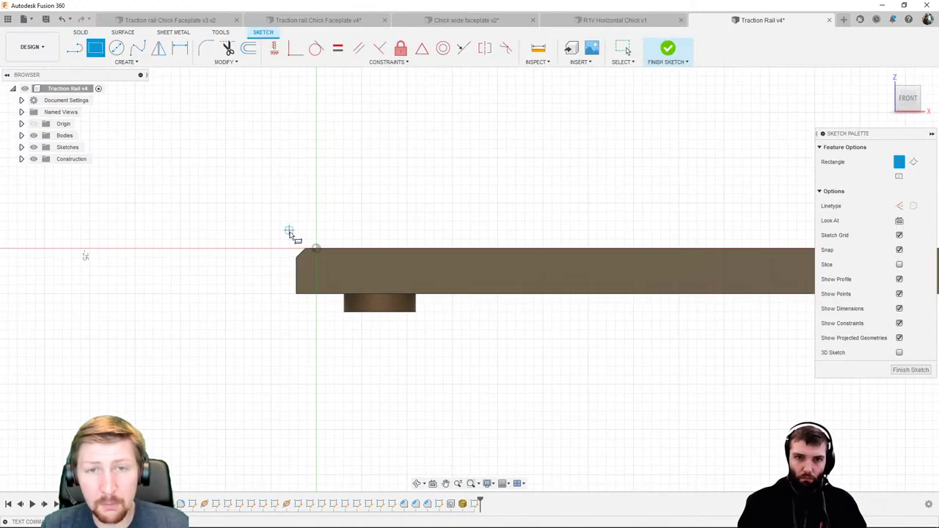
pyautogui.click(286, 233)
pyautogui.scroll(-2, 396, 286)
pyautogui.click(793, 335)
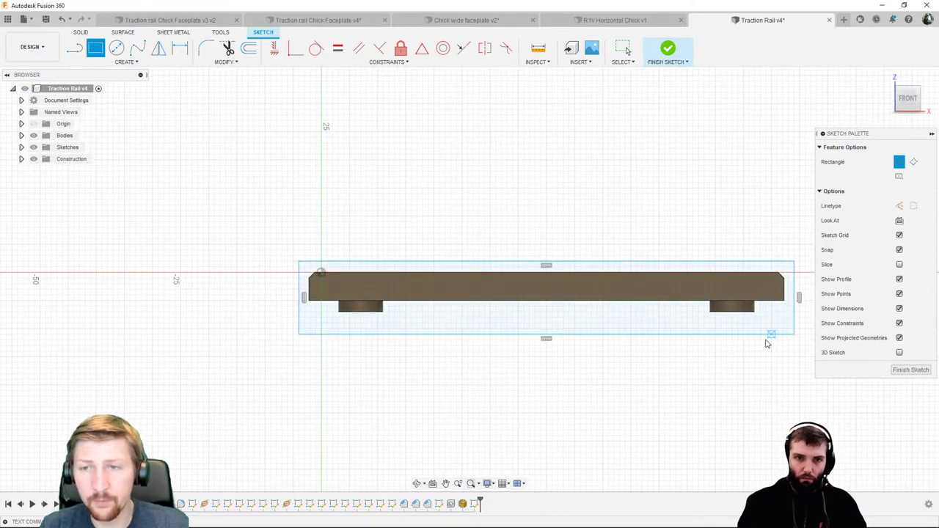
# Step: Dimension the rectangle 90 mm wide and 12.5 mm tall
pyautogui.press('d')
pyautogui.click(462, 264)
pyautogui.click(461, 242)
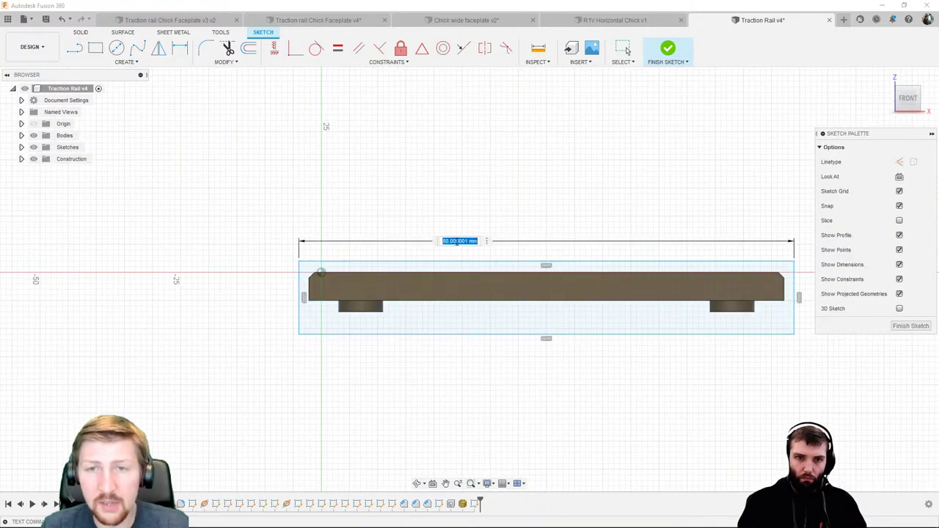
pyautogui.write('90')
pyautogui.press('Return')
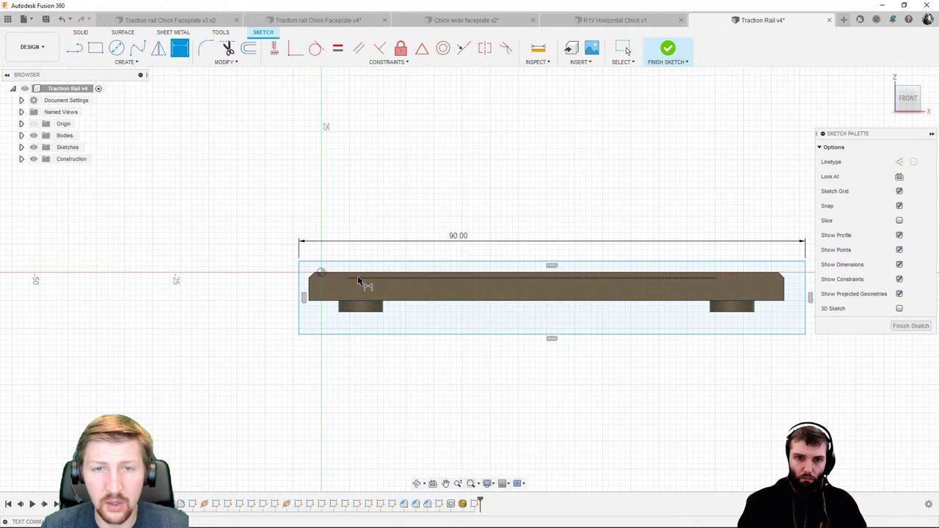
pyautogui.click(299, 283)
pyautogui.click(284, 279)
pyautogui.write('12.5')
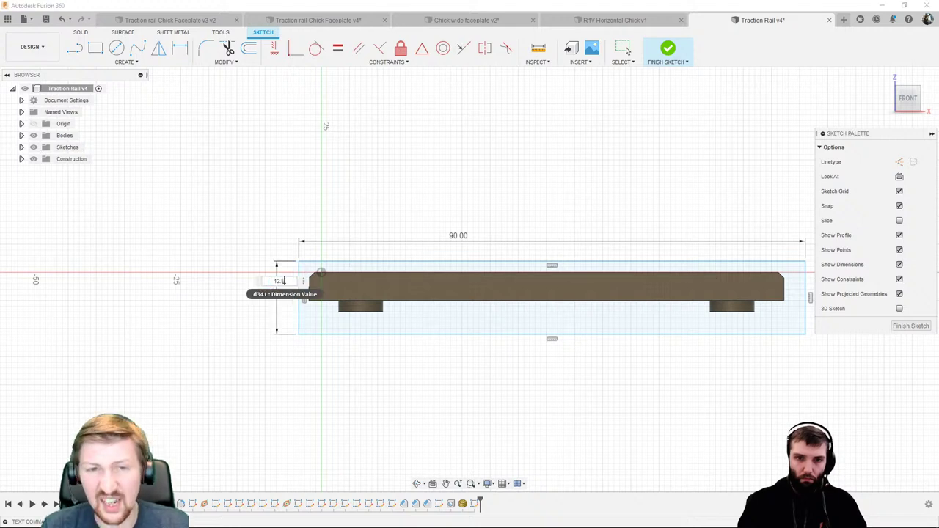
pyautogui.press('Return')
# Step: Dimension the rectangle's top edge to the rail top with a 0 offset
pyautogui.scroll(4, 301, 286)
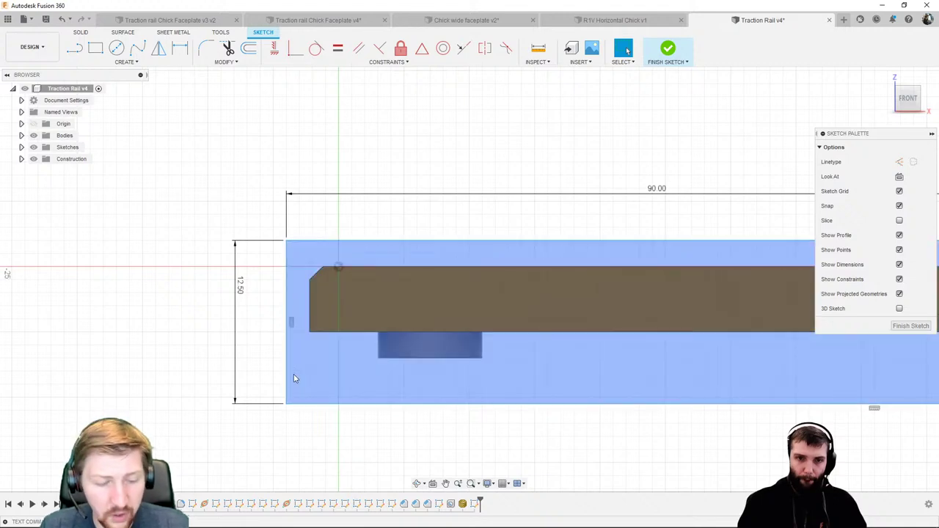
pyautogui.press('d')
pyautogui.click(344, 267)
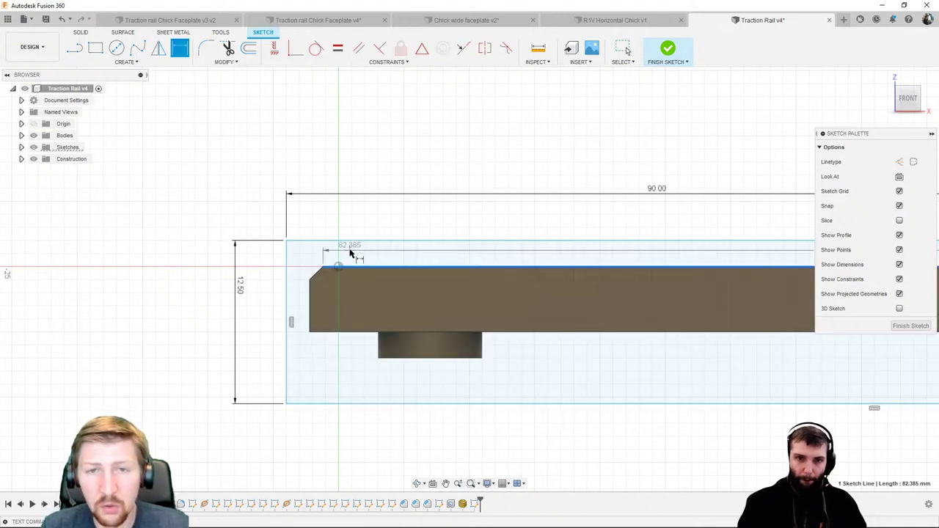
pyautogui.click(349, 243)
pyautogui.click(351, 223)
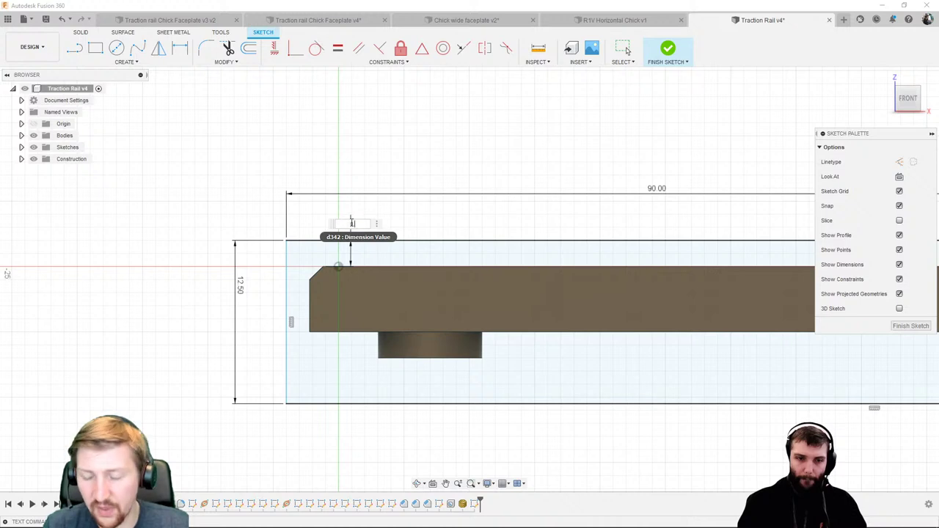
pyautogui.write('0')
pyautogui.press('Return')
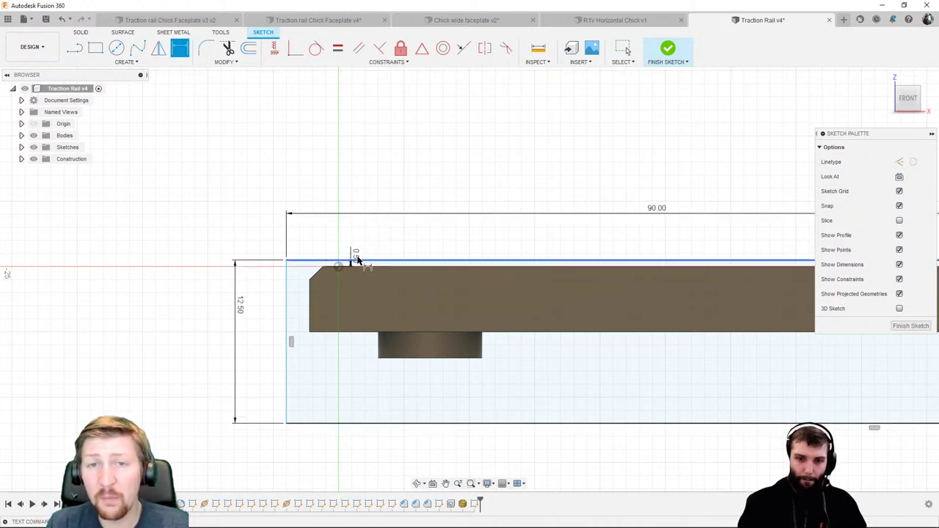
pyautogui.scroll(-3, 357, 261)
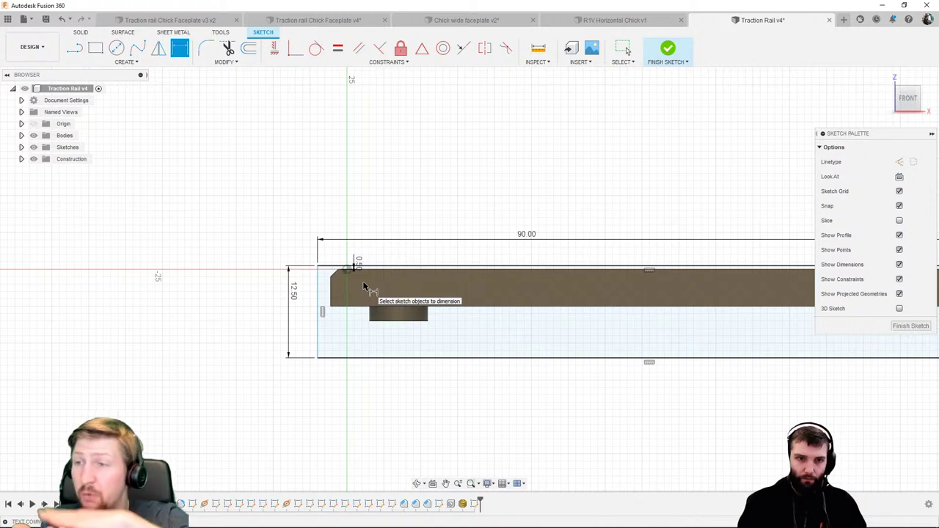
pyautogui.scroll(2, 378, 360)
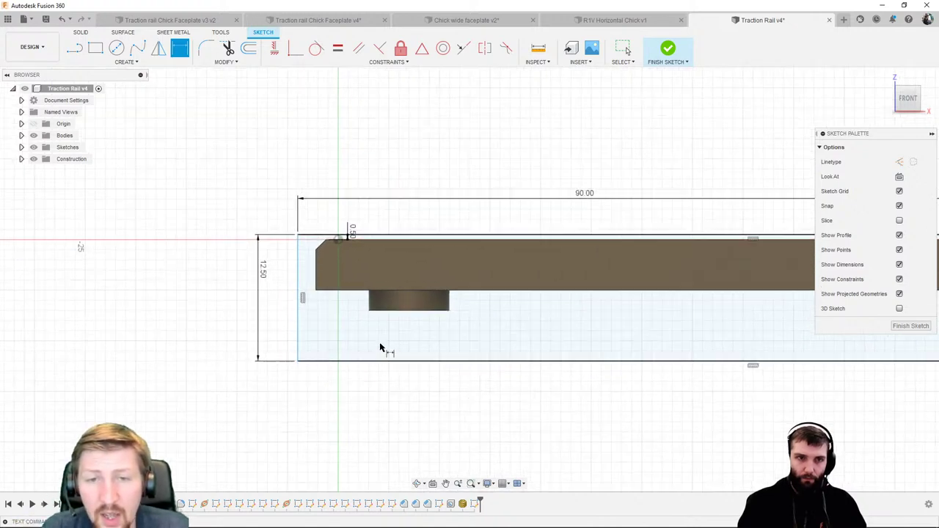
pyautogui.click(394, 360)
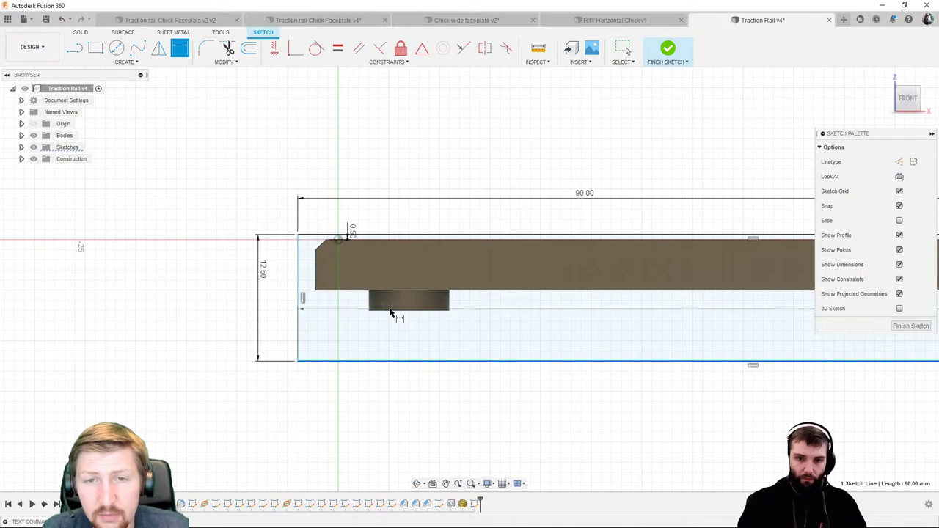
pyautogui.press('Escape')
# Step: Project the block's bottom edge and give it a 5.00 reference dimension
pyautogui.press('p')
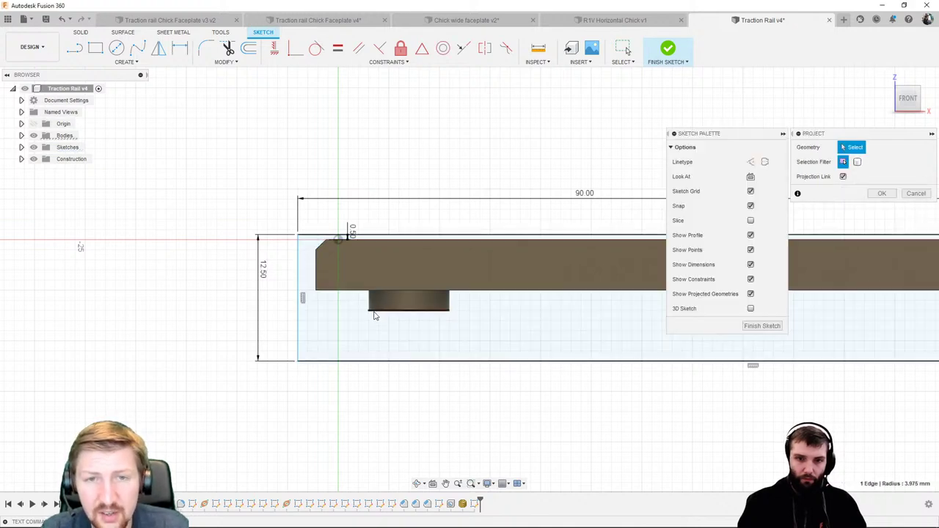
pyautogui.click(374, 313)
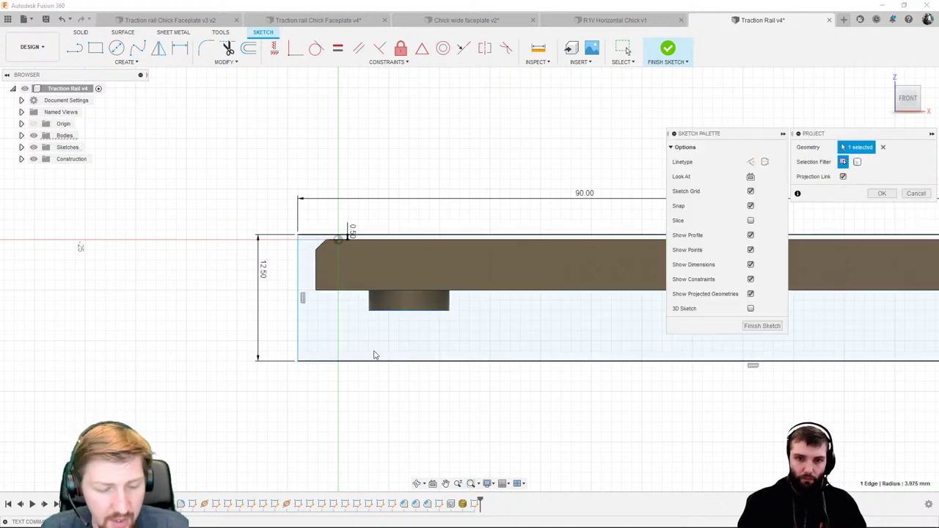
pyautogui.press('Return')
pyautogui.press('d')
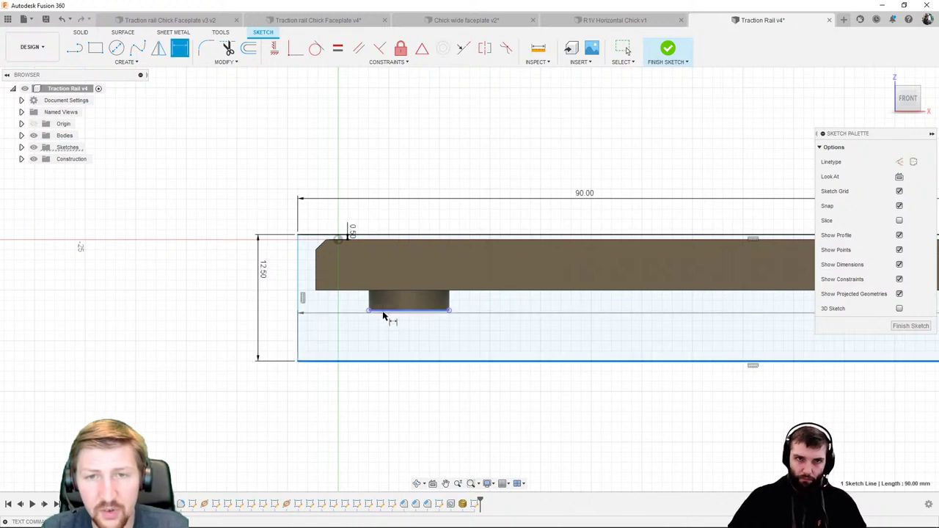
pyautogui.click(383, 311)
pyautogui.click(234, 334)
pyautogui.press('Return')
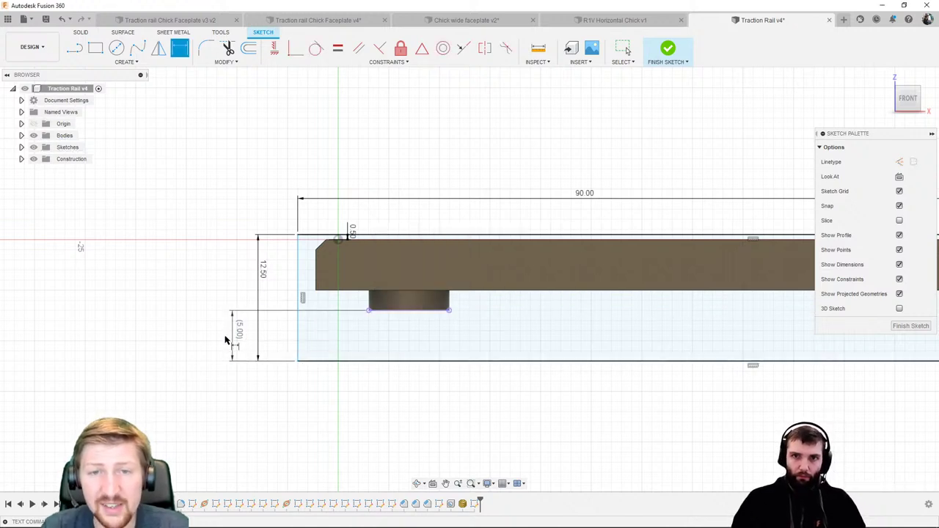
# Step: Project the rail's bottom edge and give it a 2.00 reference dimension
pyautogui.press('p')
pyautogui.click(381, 292)
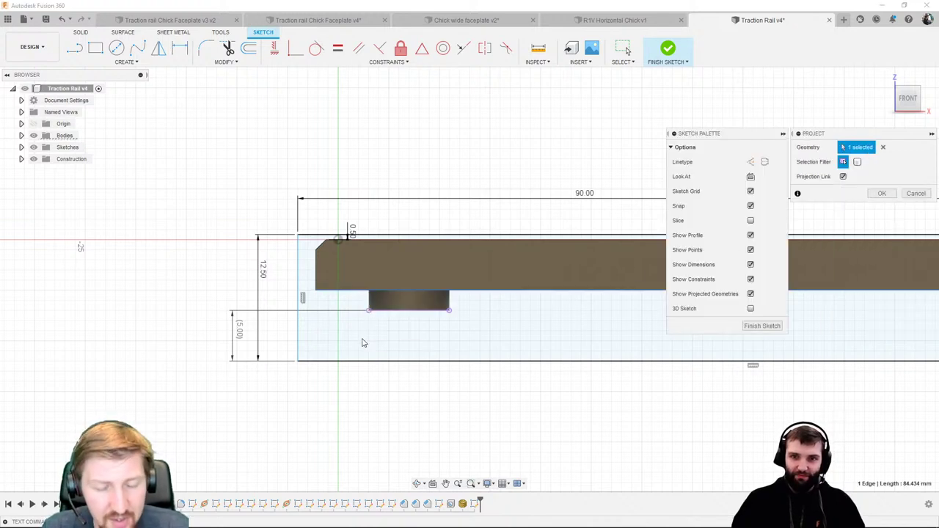
pyautogui.press('Return')
pyautogui.press('d')
pyautogui.click(317, 292)
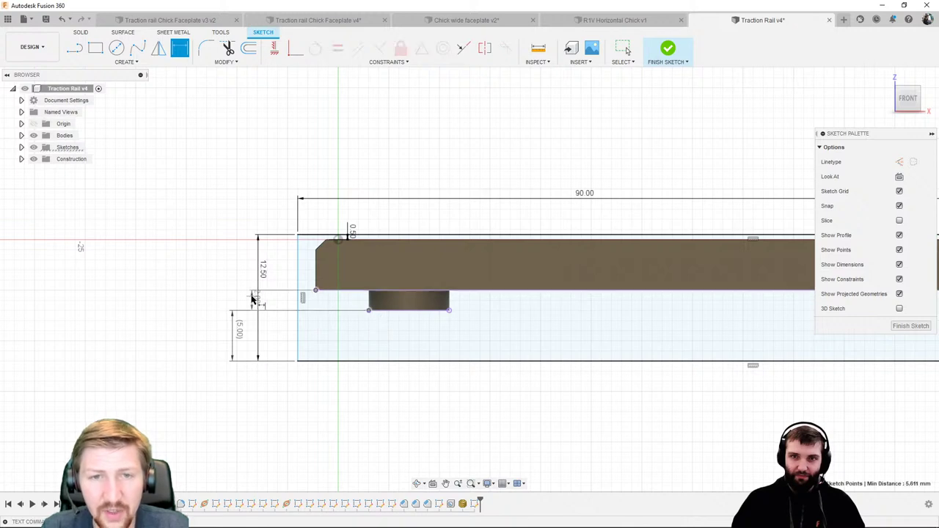
pyautogui.click(240, 301)
pyautogui.press('Return')
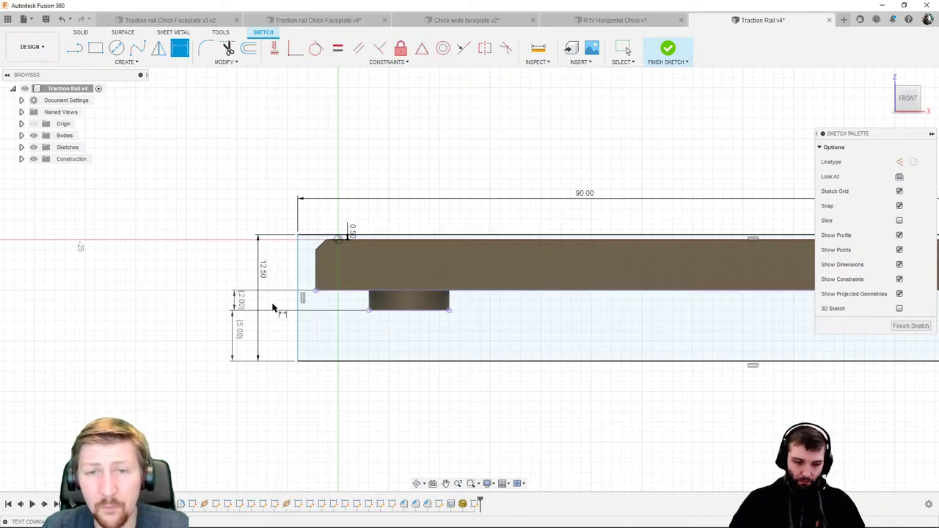
# Step: Orbit to check the rail profile in 3D, then return to the front view
pyautogui.scroll(3, 320, 280)
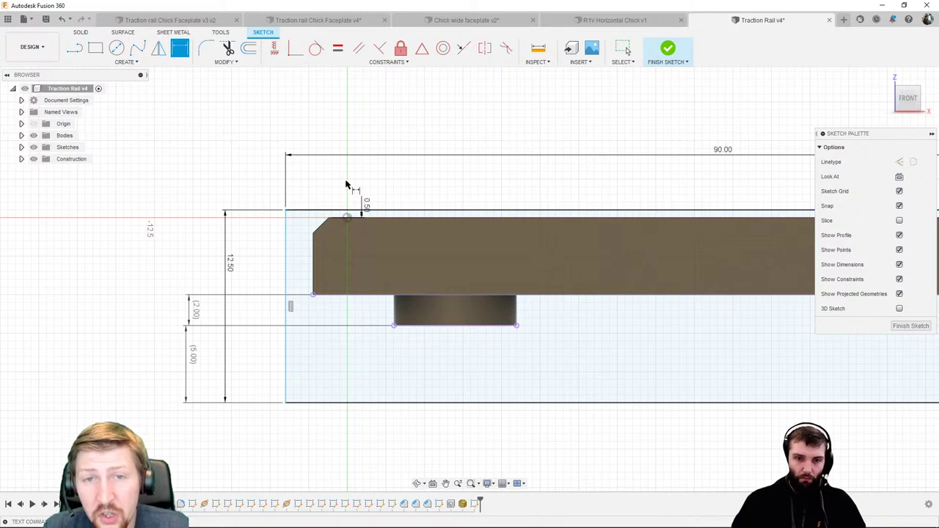
pyautogui.press('Escape')
pyautogui.click(353, 275)
pyautogui.scroll(-3, 353, 275)
pyautogui.keyDown('shift'); pyautogui.moveTo(382, 279); pyautogui.dragTo(442, 213, button='middle'); pyautogui.keyUp('shift')
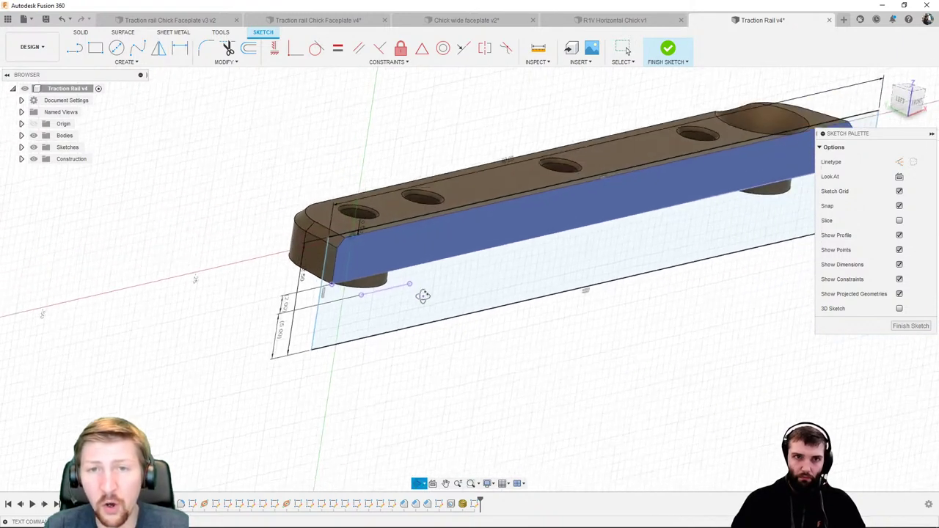
pyautogui.click(916, 102)
pyautogui.scroll(1, 399, 261)
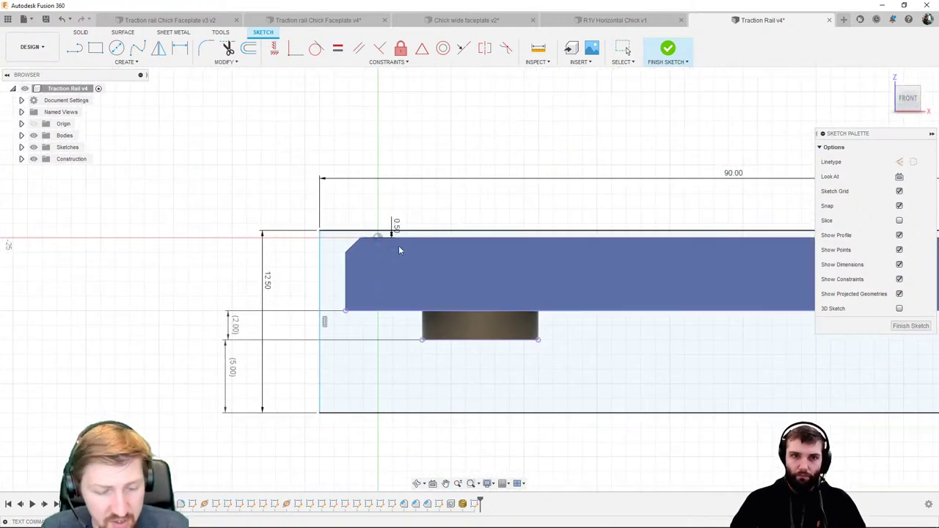
# Step: Draw a rectangle above the rail, set a 0.50 bottom gap, and add a reference dimension to the bottom line
pyautogui.press('r')
pyautogui.click(339, 119)
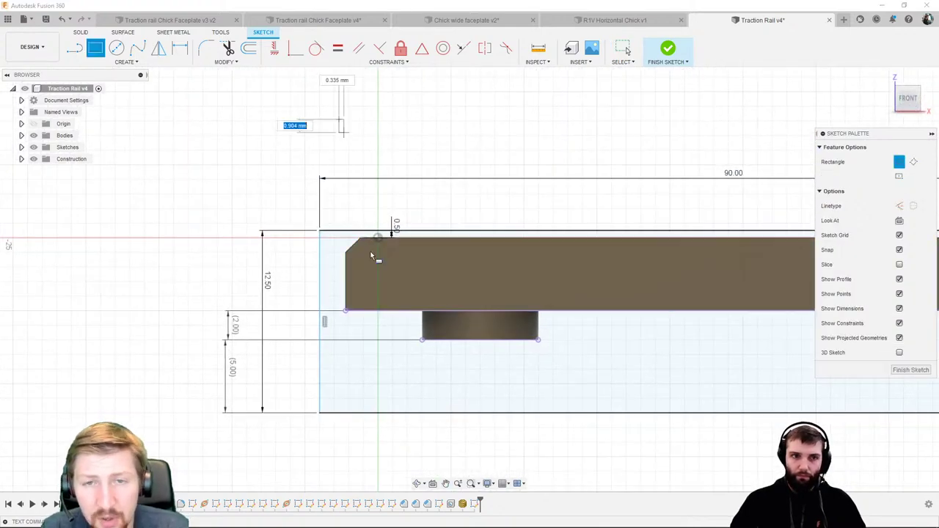
pyautogui.click(392, 324)
pyautogui.press('Escape')
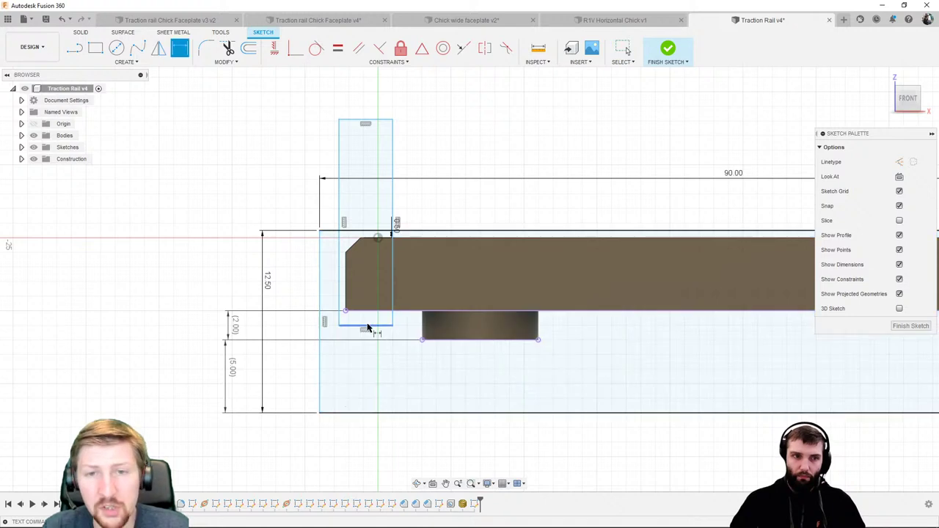
pyautogui.press('d')
pyautogui.click(367, 317)
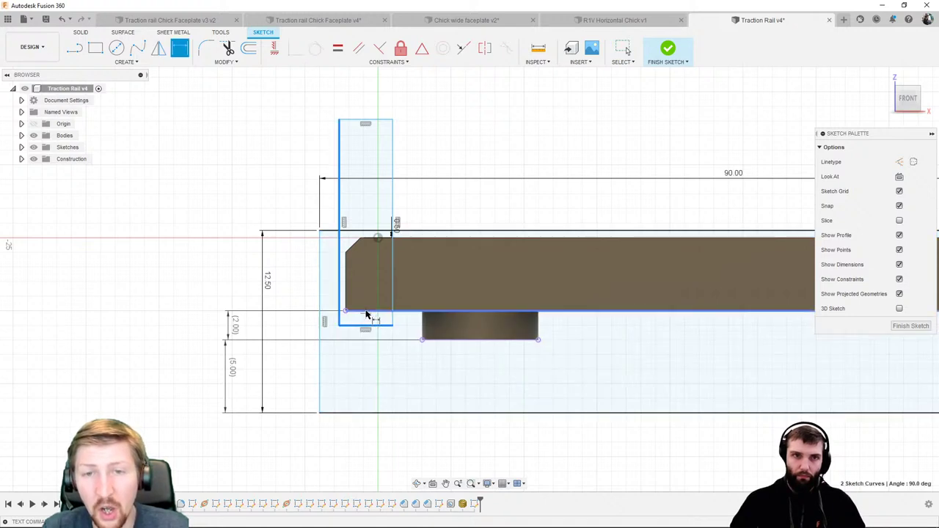
pyautogui.click(285, 293)
pyautogui.write('0.5')
pyautogui.press('Return')
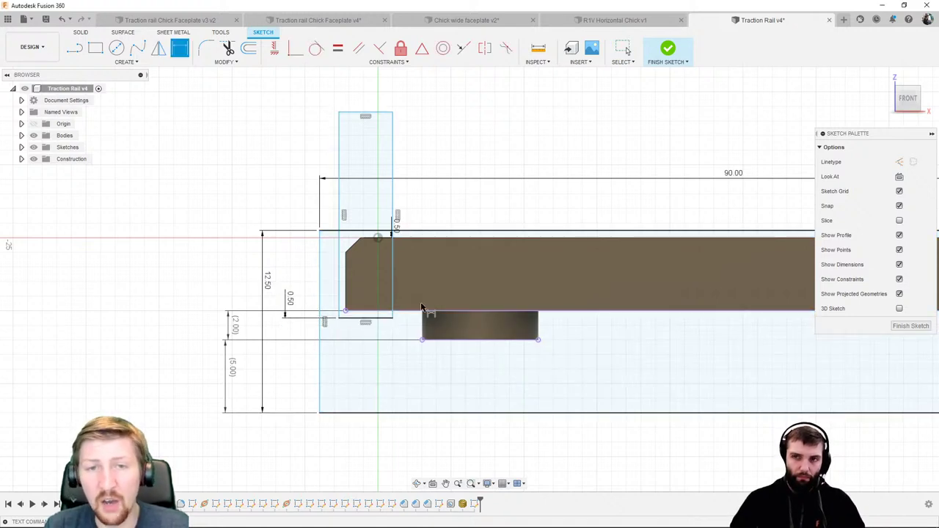
pyautogui.click(357, 411)
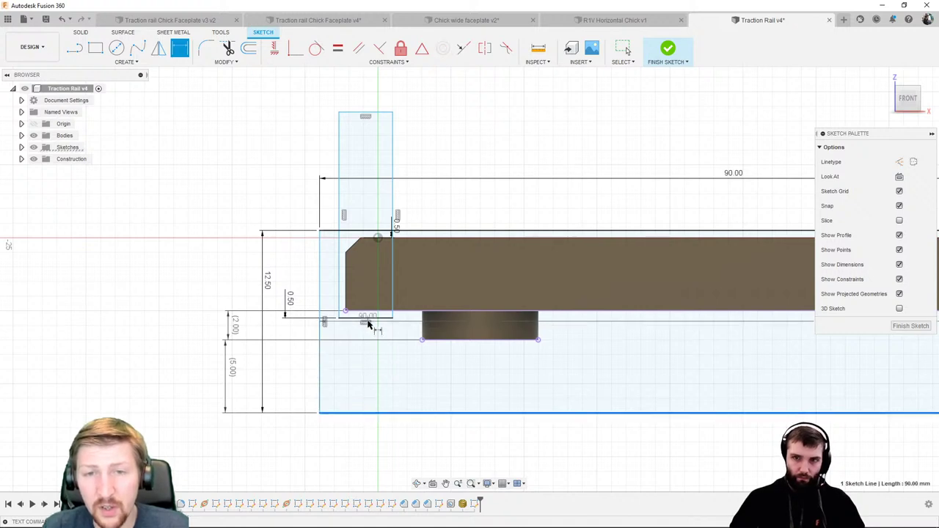
pyautogui.click(367, 318)
pyautogui.click(340, 363)
pyautogui.press('Return')
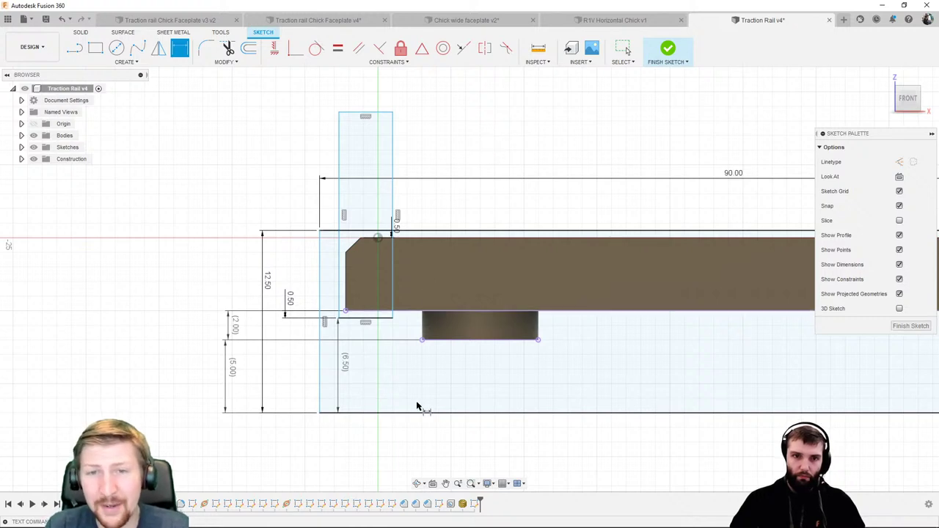
# Step: Draw a 6 mm tall rectangle from the bottom profile line with a driven offset dimension
pyautogui.press('r')
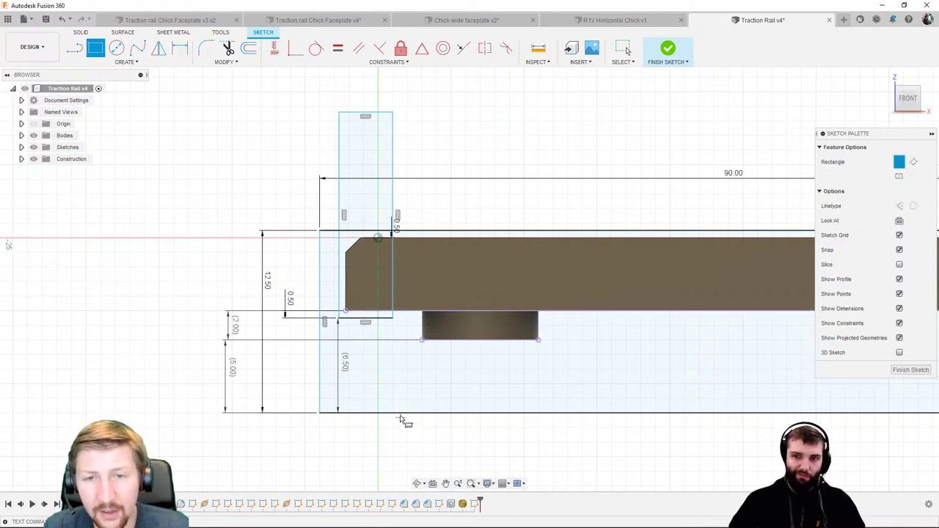
pyautogui.click(353, 412)
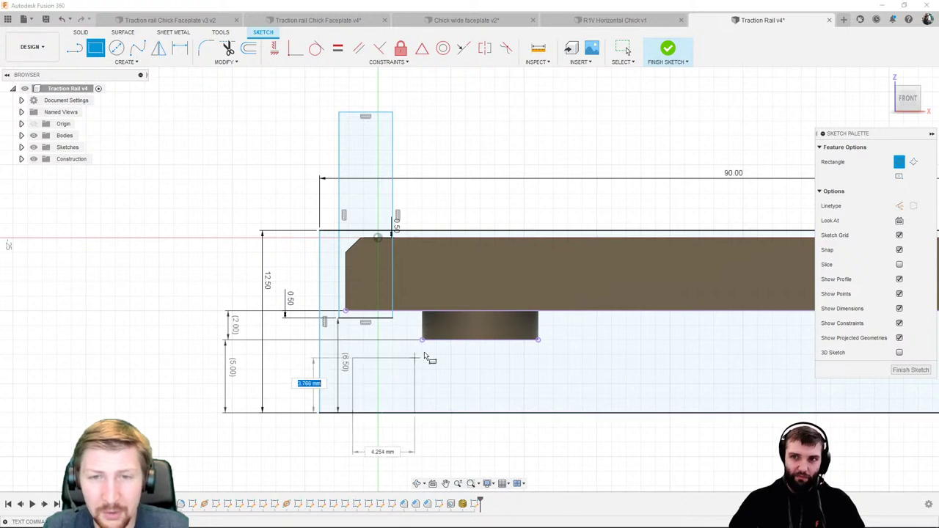
pyautogui.click(481, 331)
pyautogui.press('d')
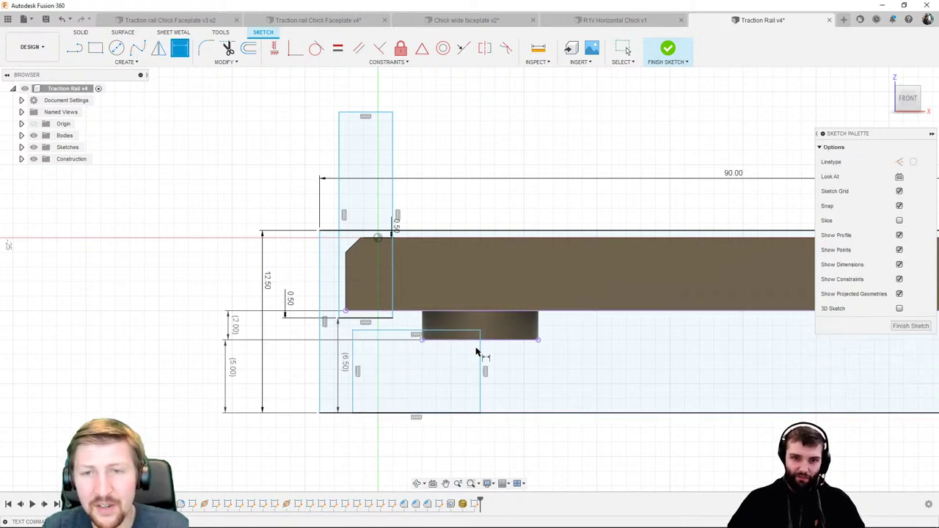
pyautogui.click(480, 354)
pyautogui.click(504, 357)
pyautogui.write('6')
pyautogui.press('Return')
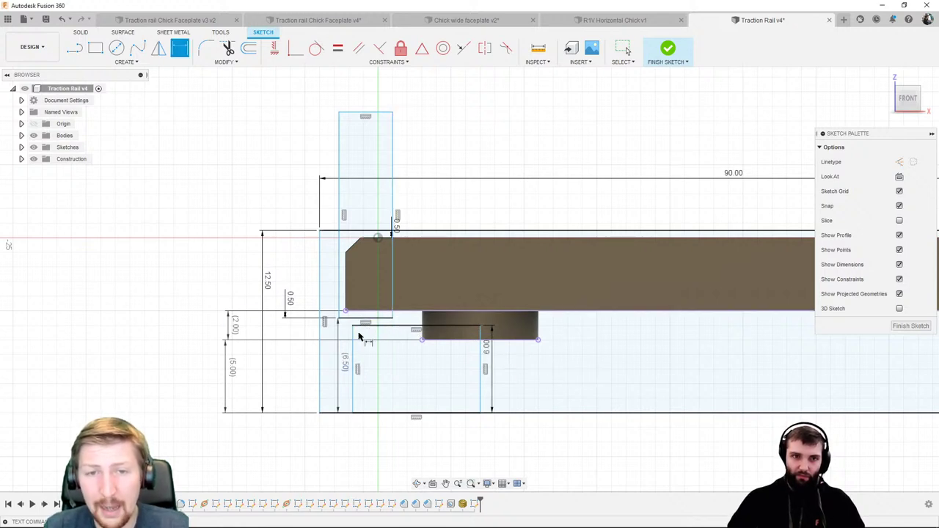
pyautogui.click(384, 325)
pyautogui.click(371, 317)
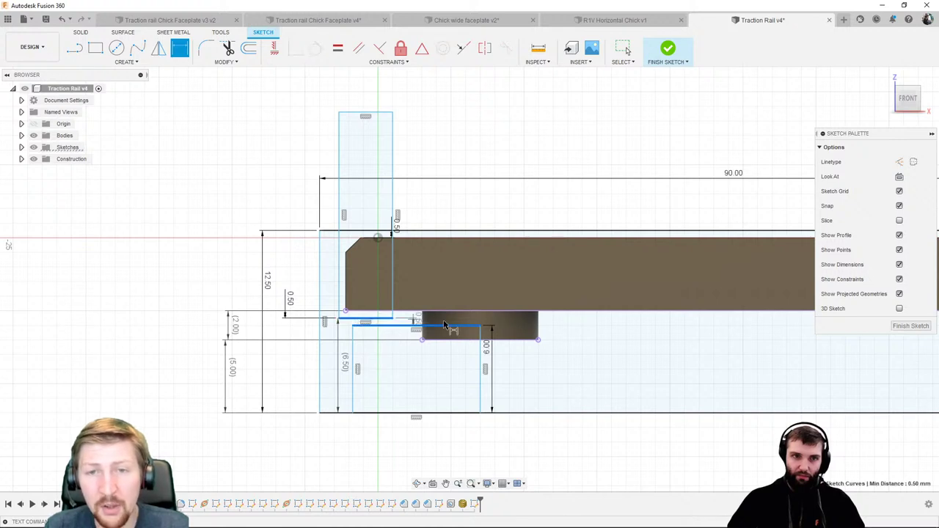
pyautogui.click(597, 339)
pyautogui.press('Return')
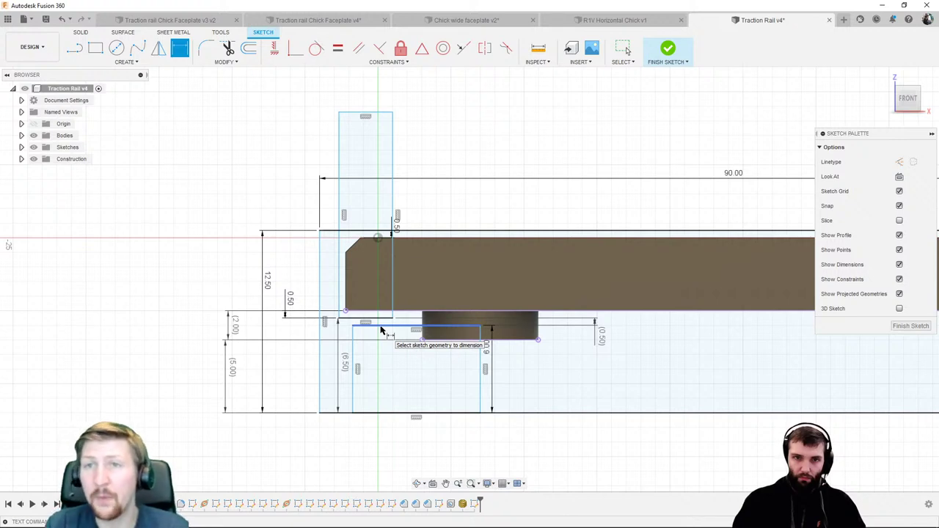
# Step: Switch to Chick wide faceplate v2, orbit around, then show the top view rotated 90 degrees
pyautogui.click(440, 22)
pyautogui.keyDown('shift'); pyautogui.moveTo(430, 324); pyautogui.dragTo(484, 334, button='middle'); pyautogui.keyUp('shift')
pyautogui.keyDown('shift'); pyautogui.moveTo(473, 435); pyautogui.dragTo(549, 348, button='middle'); pyautogui.keyUp('shift')
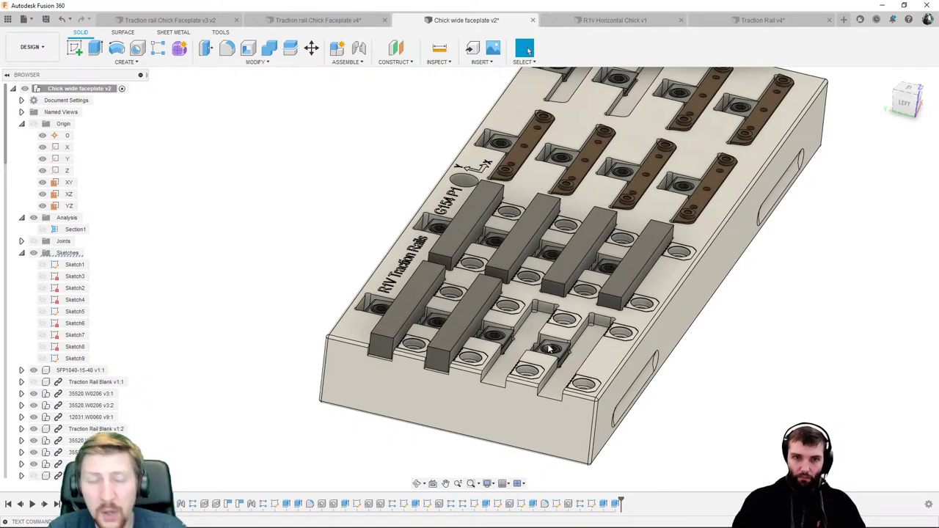
pyautogui.keyDown('shift'); pyautogui.moveTo(509, 367); pyautogui.dragTo(587, 310, button='middle'); pyautogui.keyUp('shift')
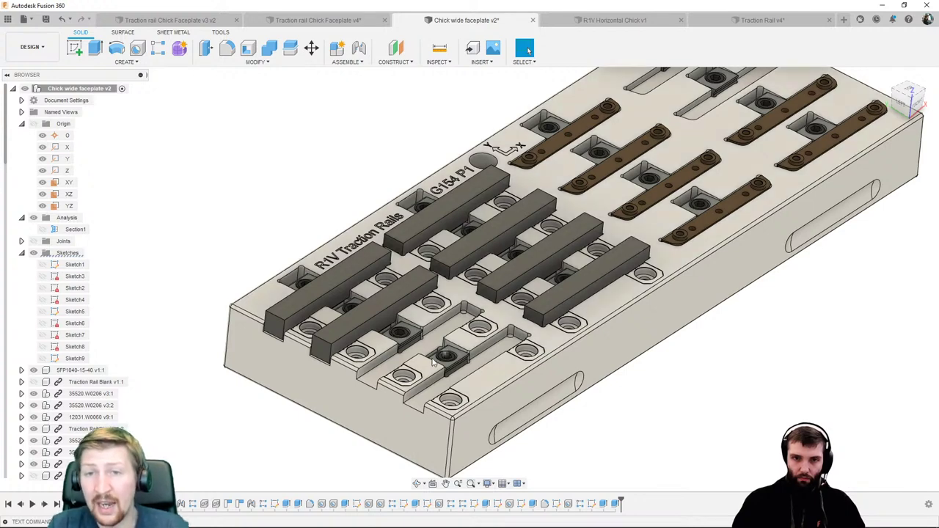
pyautogui.click(914, 93)
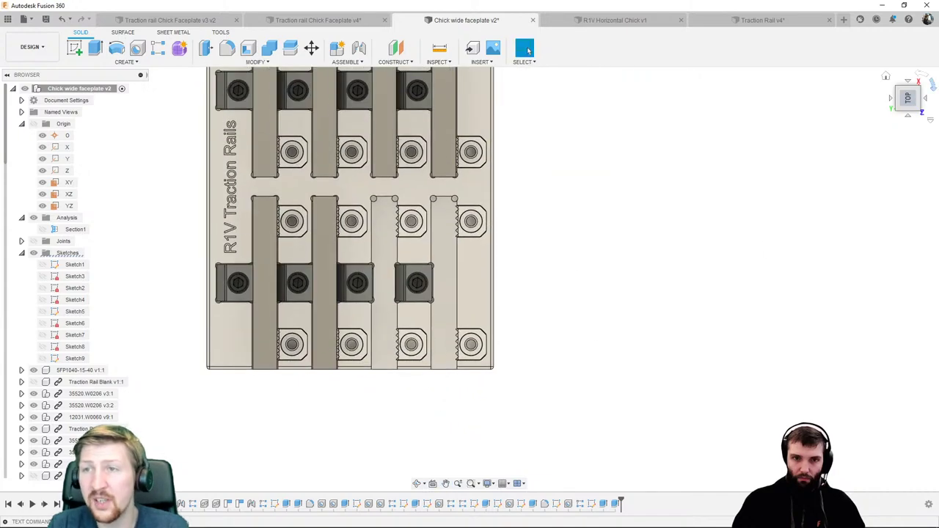
pyautogui.click(935, 92)
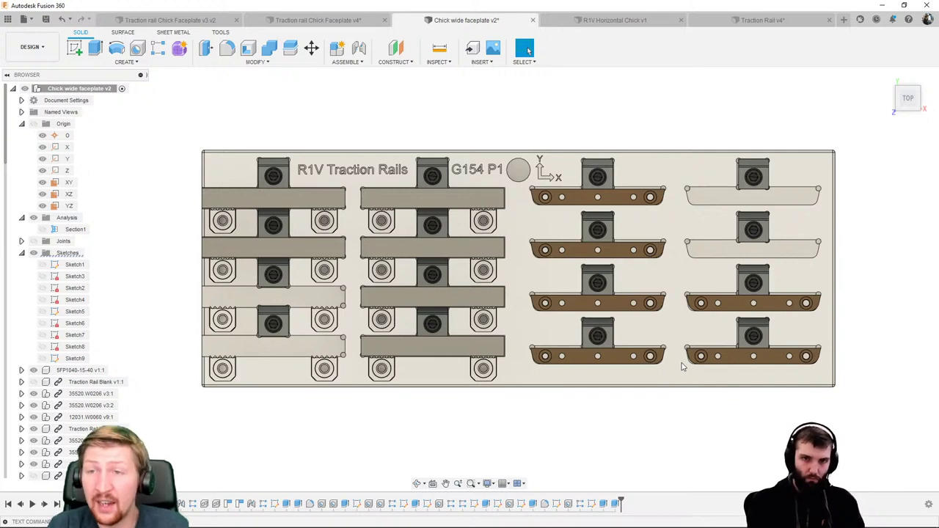
# Step: Pan, zoom and orbit to examine the R1V Traction Rails pockets and serrated slots obliquely
pyautogui.moveTo(342, 337); pyautogui.dragTo(416, 314, button='middle')
pyautogui.scroll(6, 352, 293)
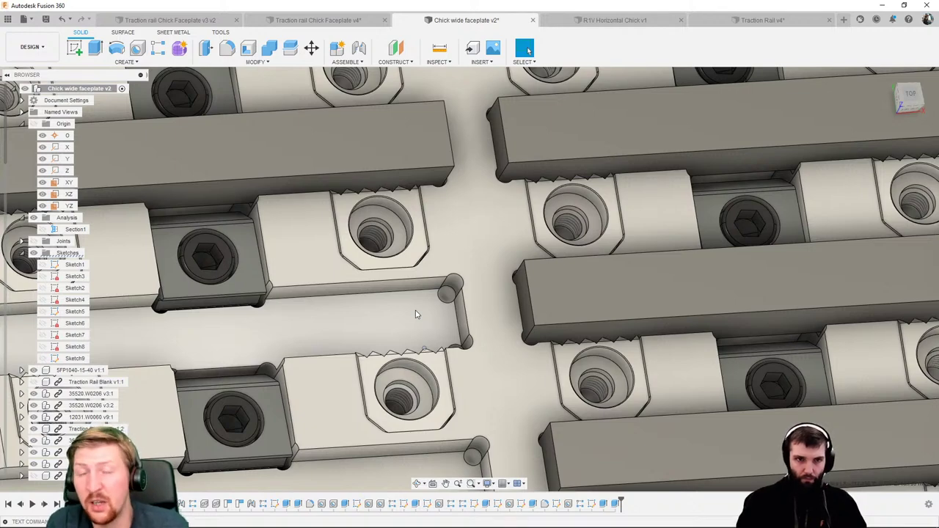
pyautogui.scroll(-3, 407, 317)
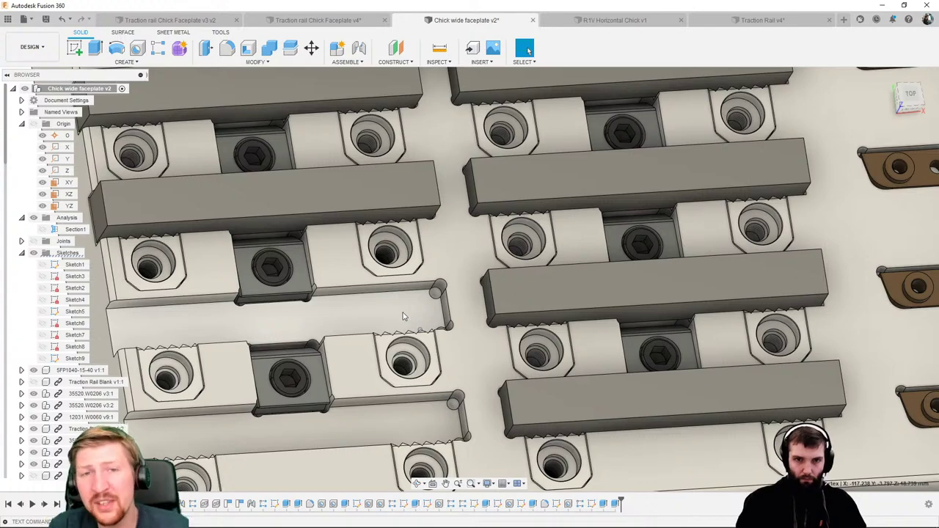
pyautogui.moveTo(400, 334); pyautogui.dragTo(384, 377, button='middle')
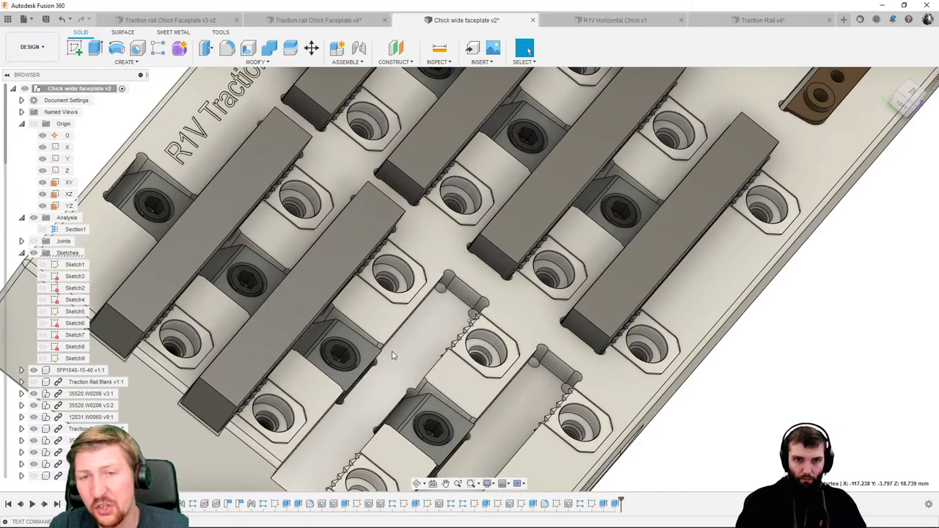
pyautogui.keyDown('shift'); pyautogui.moveTo(366, 427); pyautogui.dragTo(478, 357, button='middle'); pyautogui.keyUp('shift')
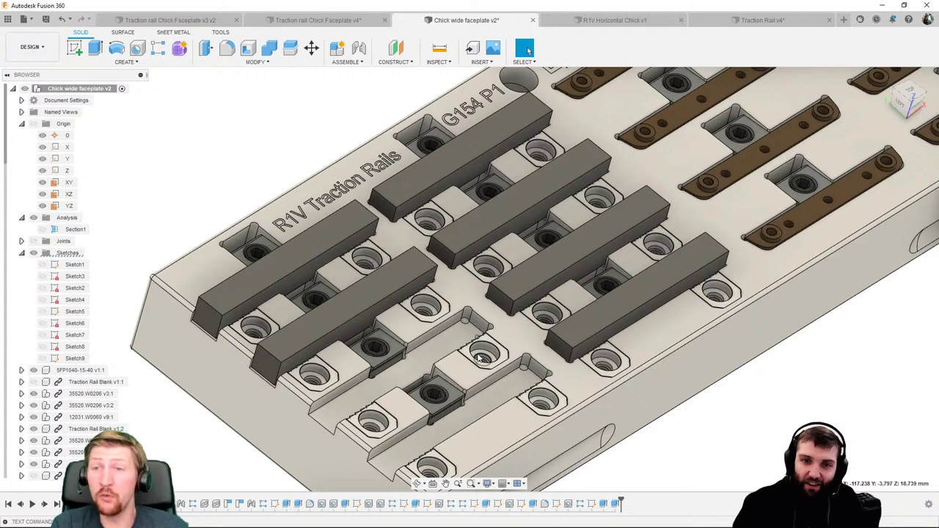
# Step: Fit the rotated top view, tilt to 3D, and select the G154 P1 marker showing 7.50 mm radius
pyautogui.moveTo(908, 100); pyautogui.dragTo(713, 238)
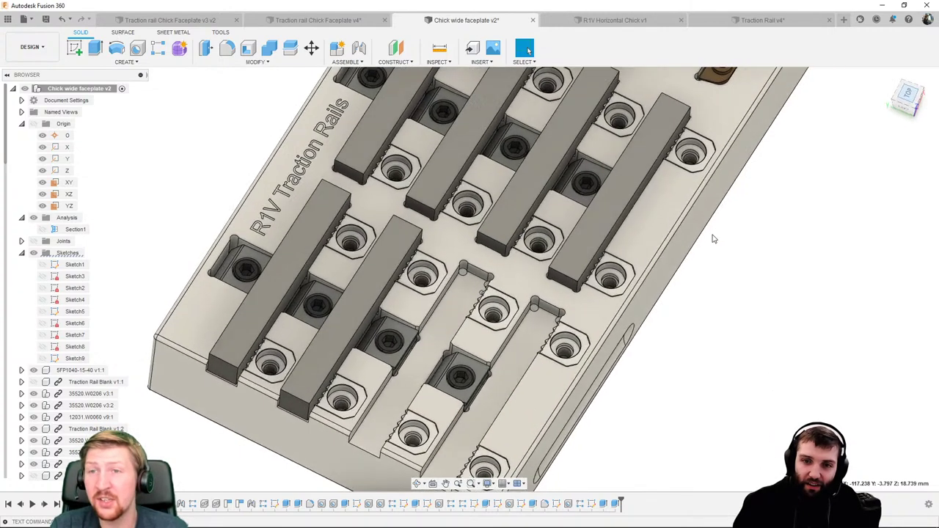
pyautogui.click(907, 95)
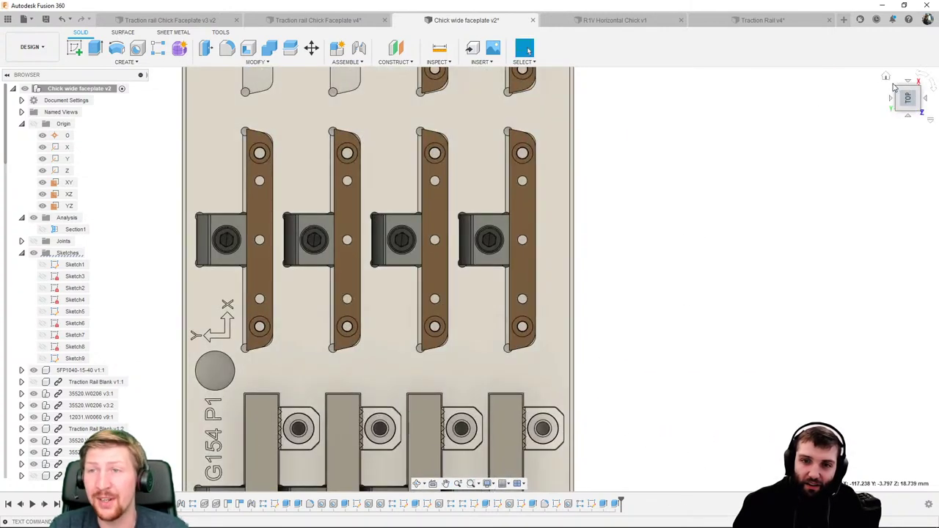
pyautogui.click(928, 82)
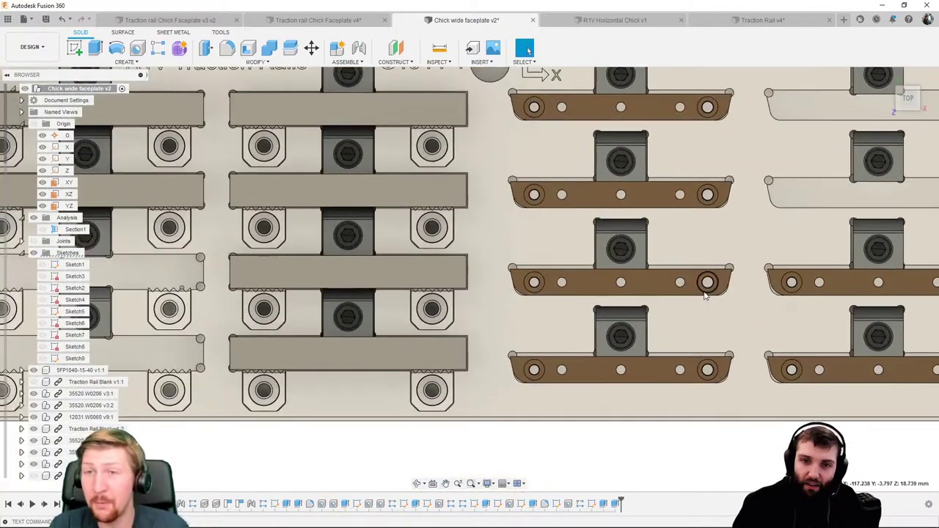
pyautogui.press('F6')
pyautogui.keyDown('shift'); pyautogui.moveTo(704, 294); pyautogui.dragTo(528, 236, button='middle'); pyautogui.keyUp('shift')
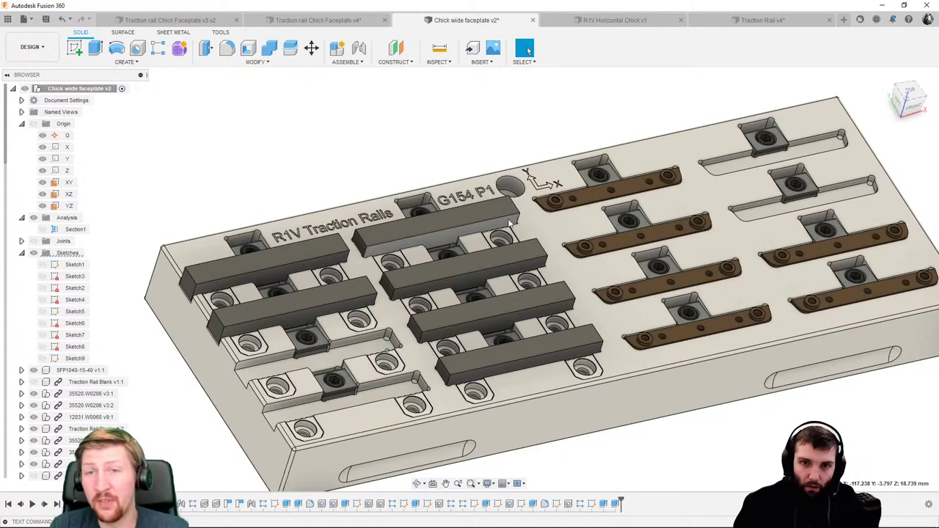
pyautogui.click(515, 188)
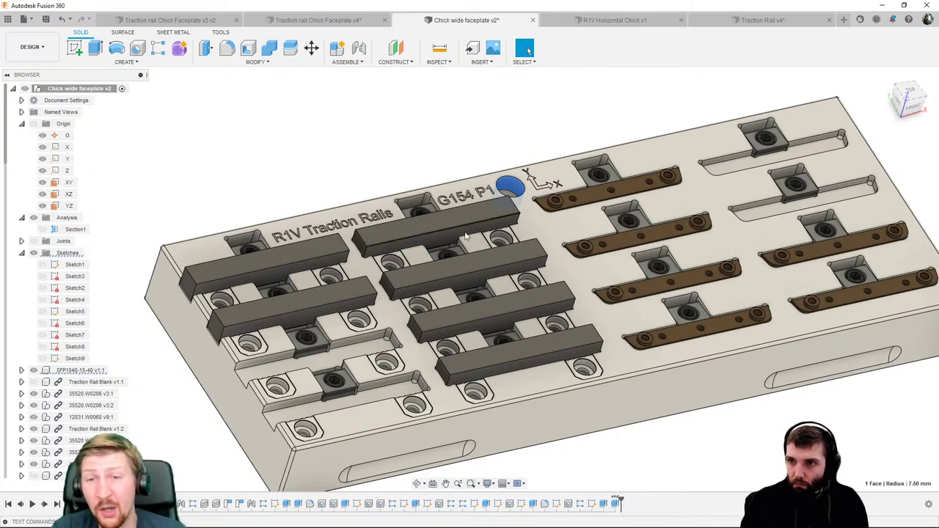
pyautogui.scroll(8, 500, 352)
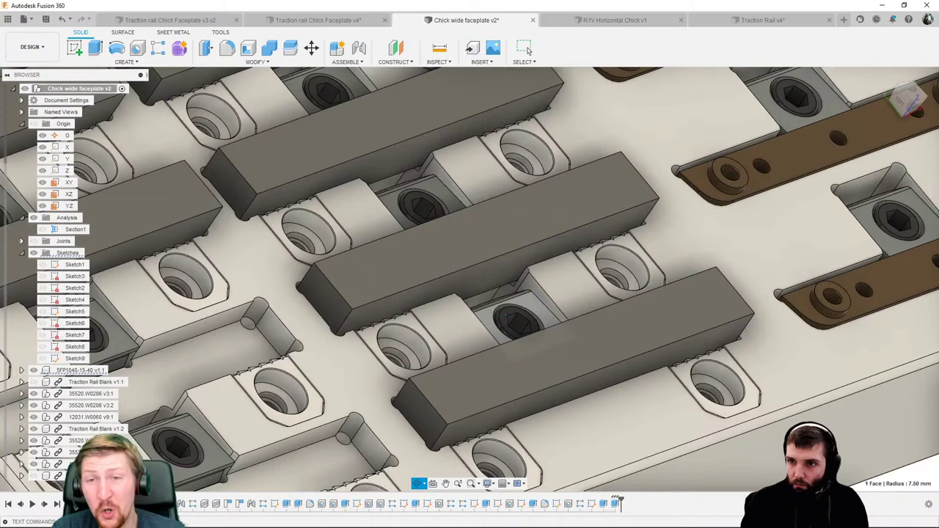
pyautogui.moveTo(506, 315)
pyautogui.keyDown('shift'); pyautogui.mouseDown(button='middle')
pyautogui.moveTo(518, 293)
pyautogui.moveTo(506, 300)
pyautogui.mouseUp(button='middle'); pyautogui.keyUp('shift')
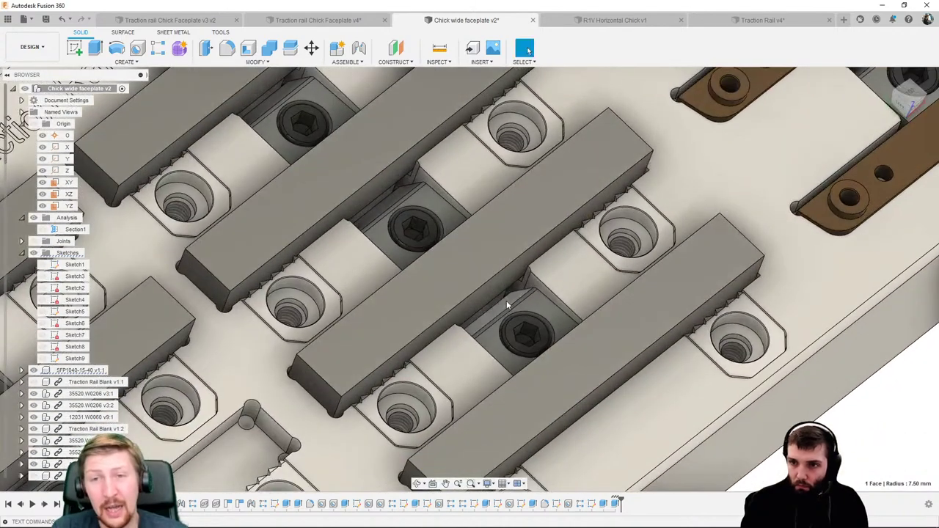
pyautogui.scroll(3, 511, 295)
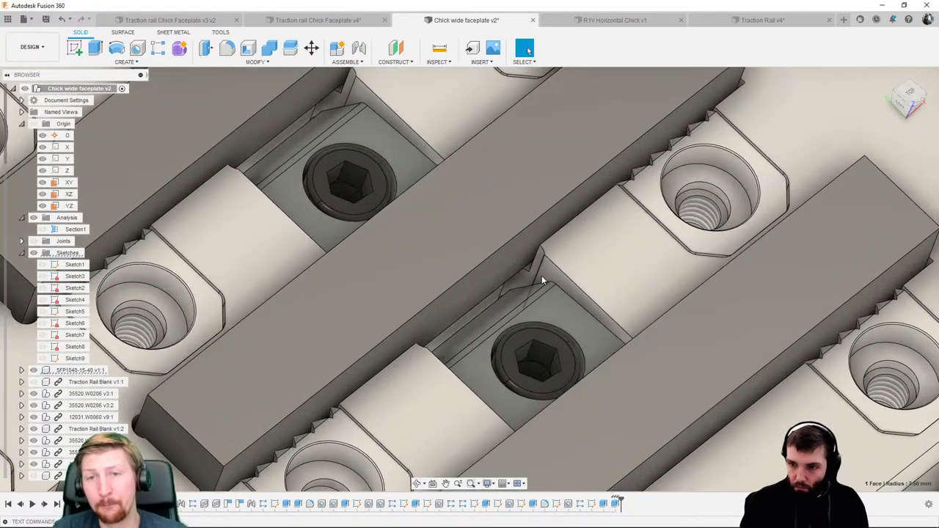
pyautogui.scroll(-5, 525, 284)
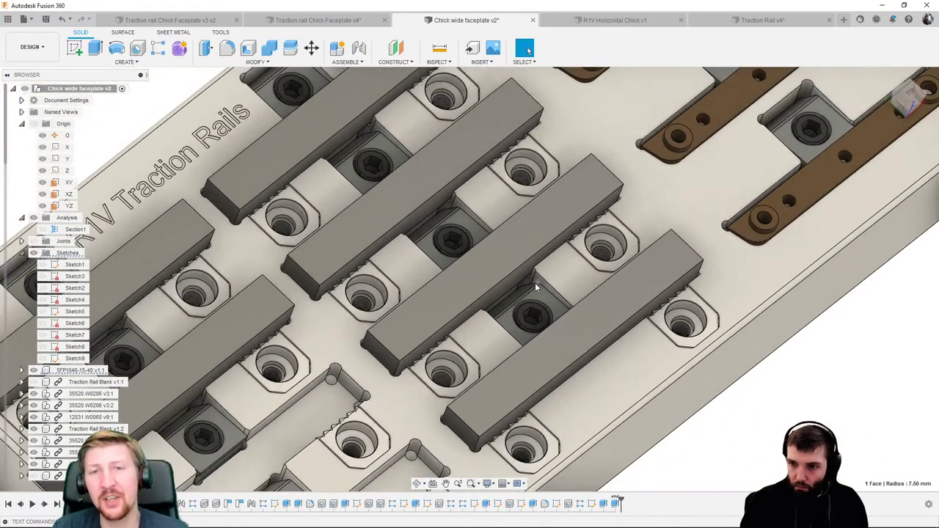
pyautogui.scroll(-3, 534, 282)
pyautogui.keyDown('shift'); pyautogui.moveTo(534, 282); pyautogui.dragTo(568, 292, button='middle'); pyautogui.keyUp('shift')
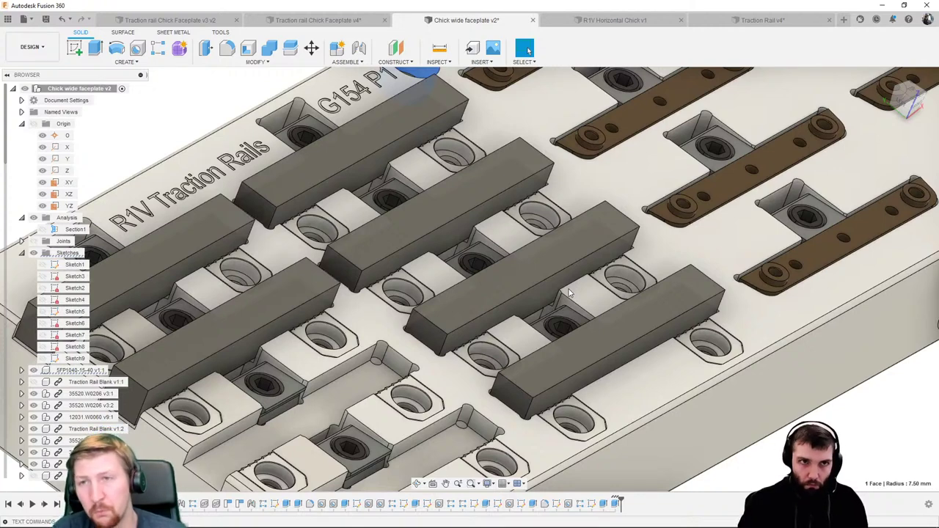
pyautogui.scroll(-3, 579, 279)
pyautogui.keyDown('shift'); pyautogui.moveTo(595, 262); pyautogui.dragTo(734, 237, button='middle'); pyautogui.keyUp('shift')
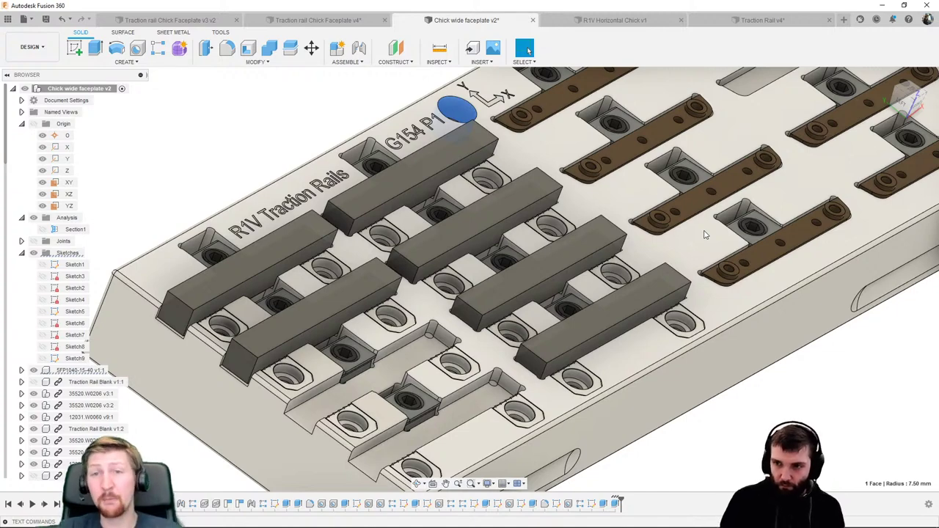
pyautogui.click(909, 91)
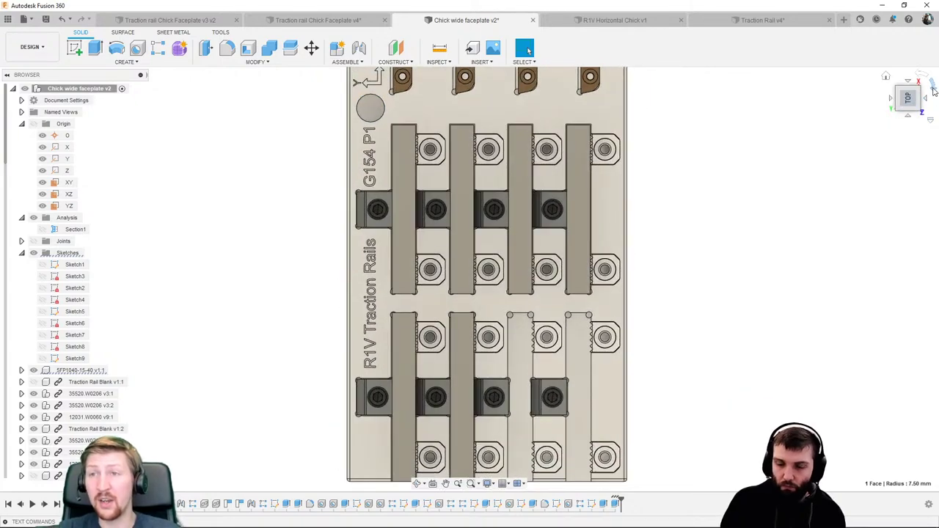
pyautogui.click(934, 90)
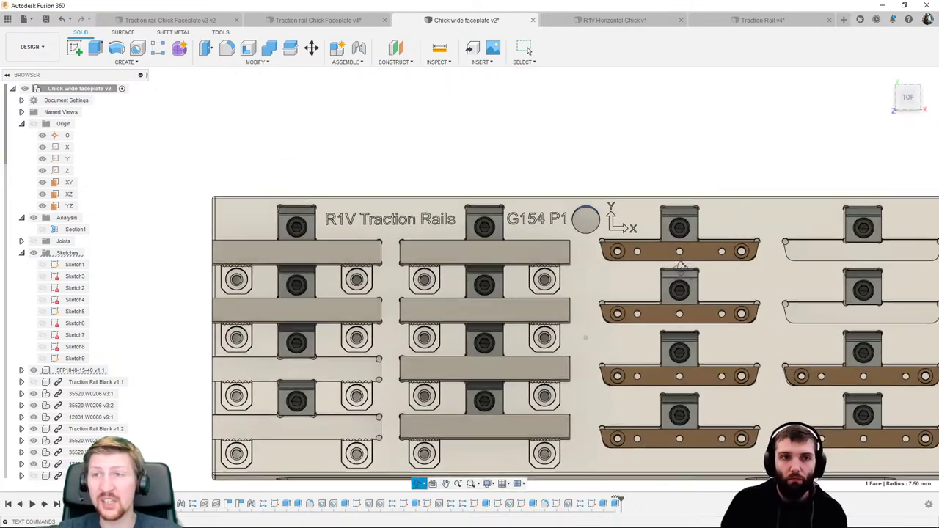
pyautogui.keyDown('shift'); pyautogui.moveTo(822, 220); pyautogui.dragTo(645, 213, button='middle'); pyautogui.keyUp('shift')
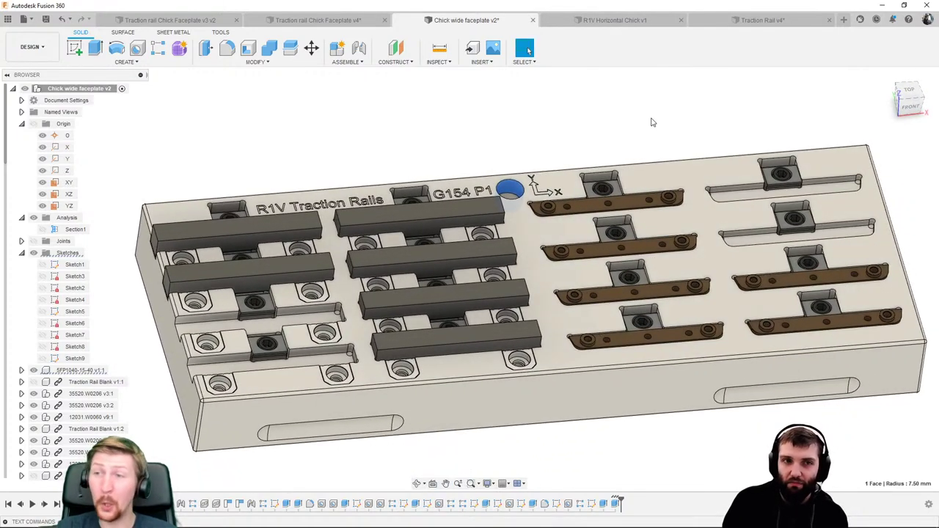